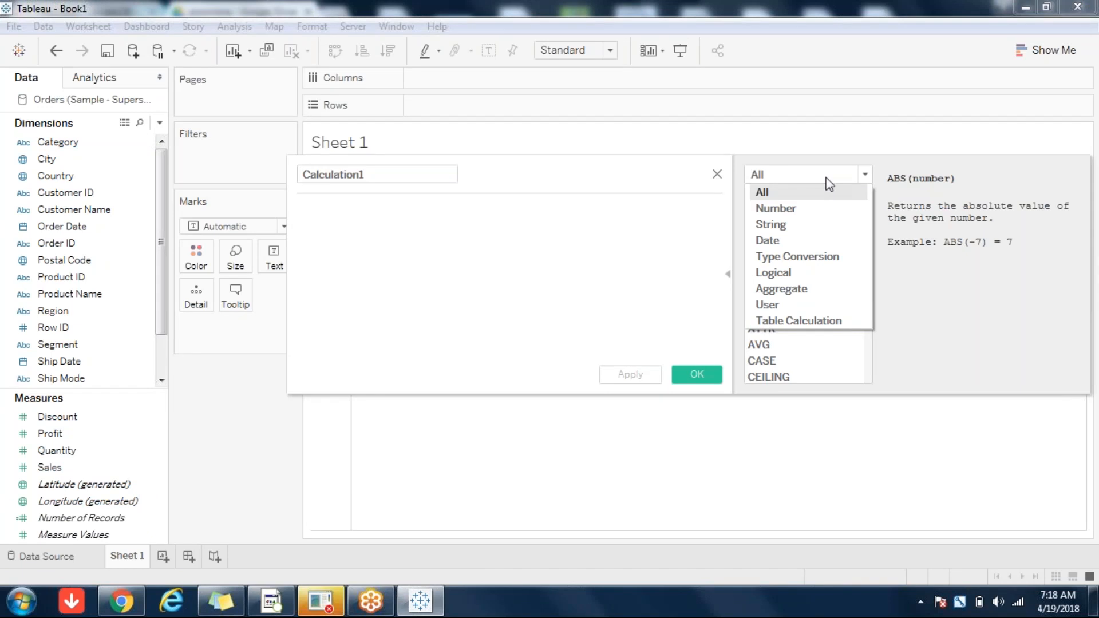
Step: Browse the function category list, leaving the reference set to All
left_click(696, 614)
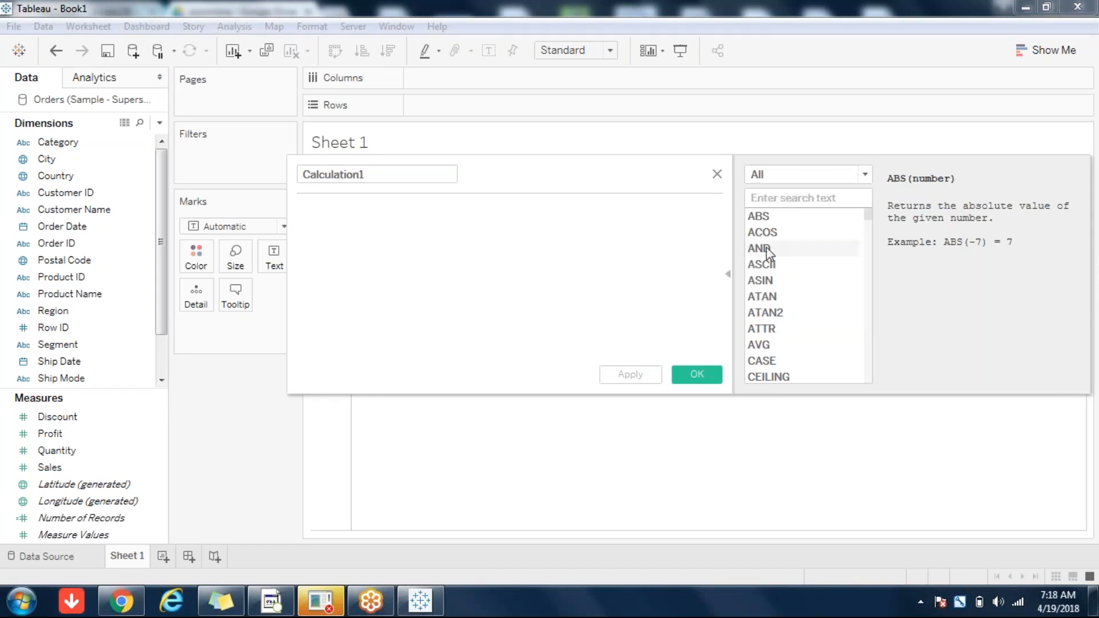
left_click(827, 175)
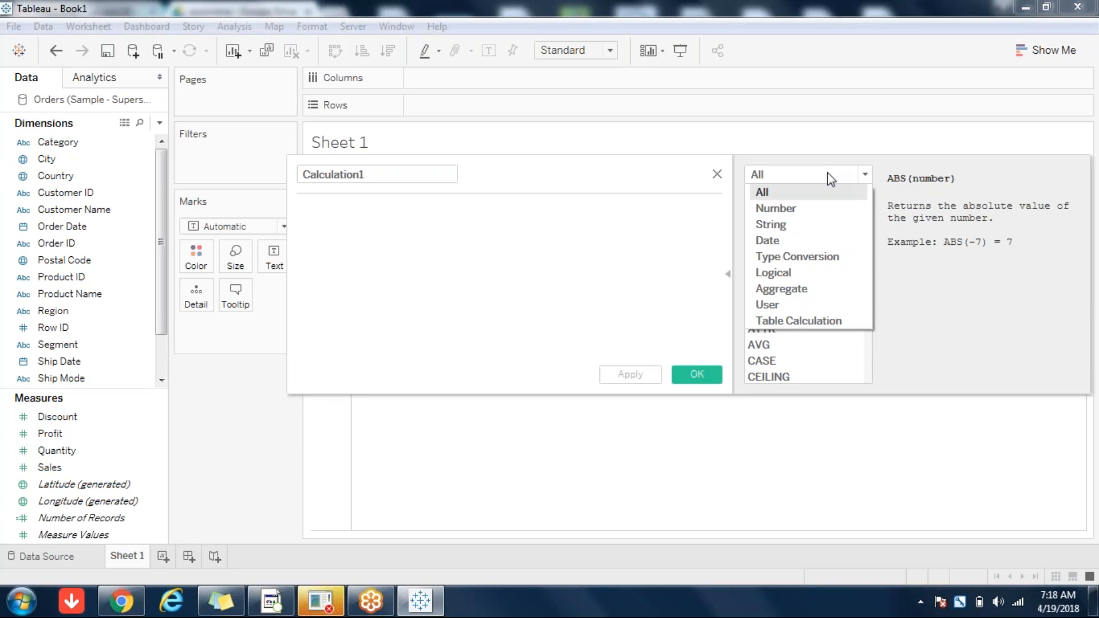
left_click(830, 174)
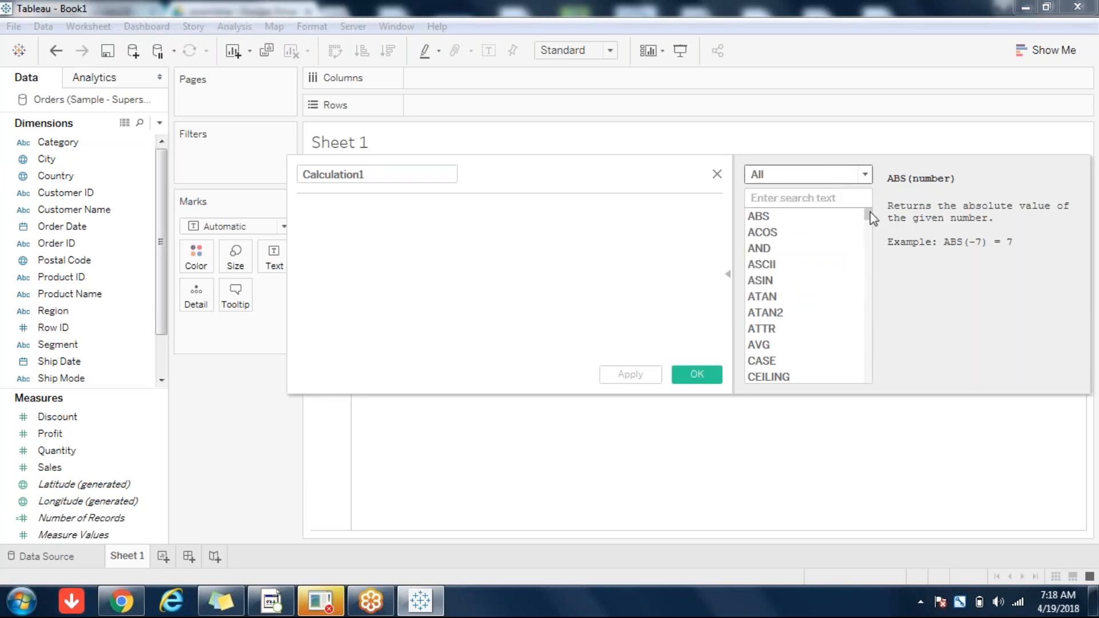
left_click_drag(870, 213, 876, 264)
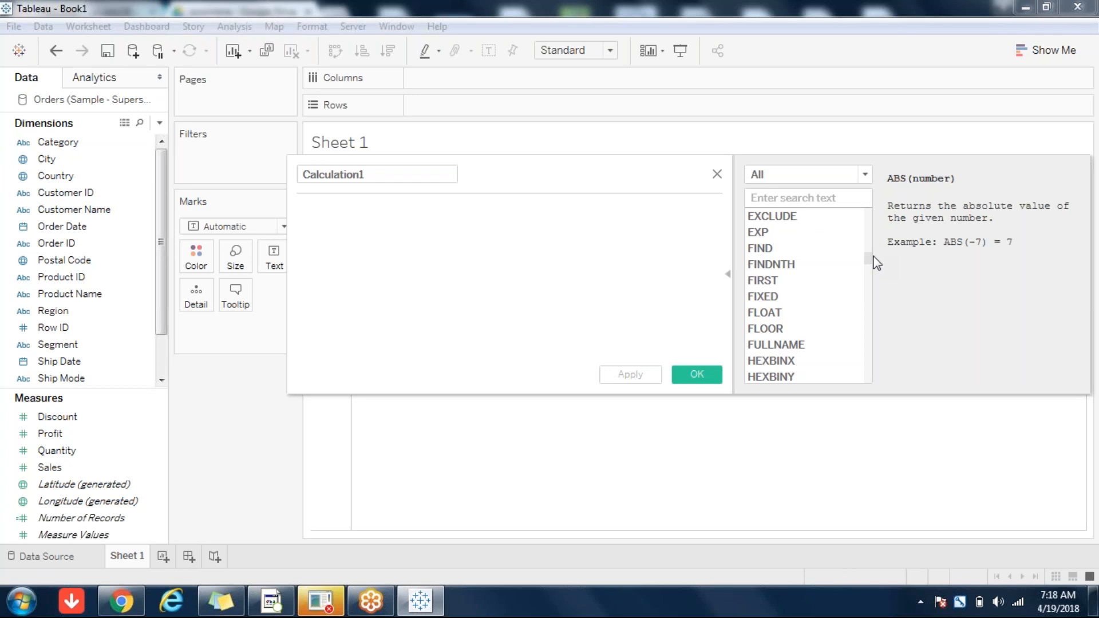
left_click_drag(868, 258, 863, 197)
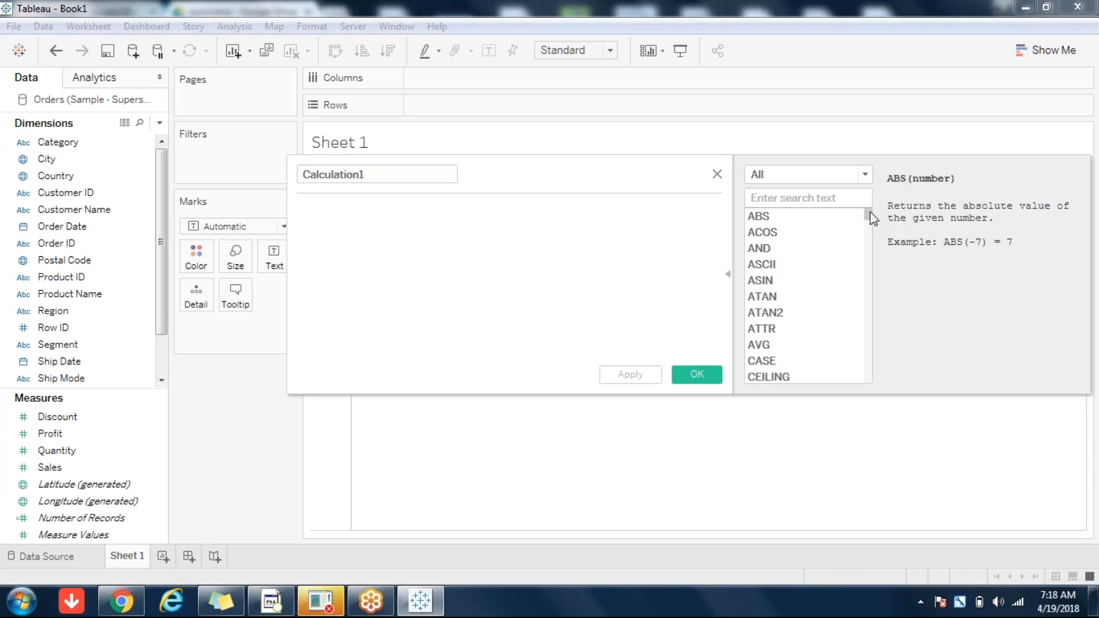
Step: Filter the function reference to String functions and read the CHAR description
left_click(857, 182)
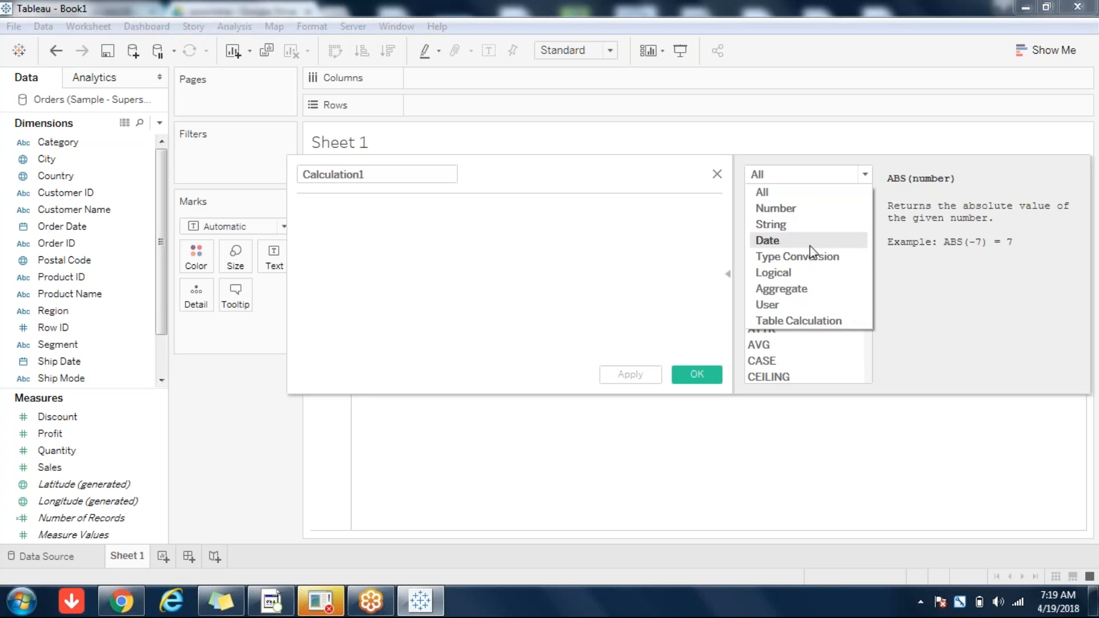
left_click(777, 225)
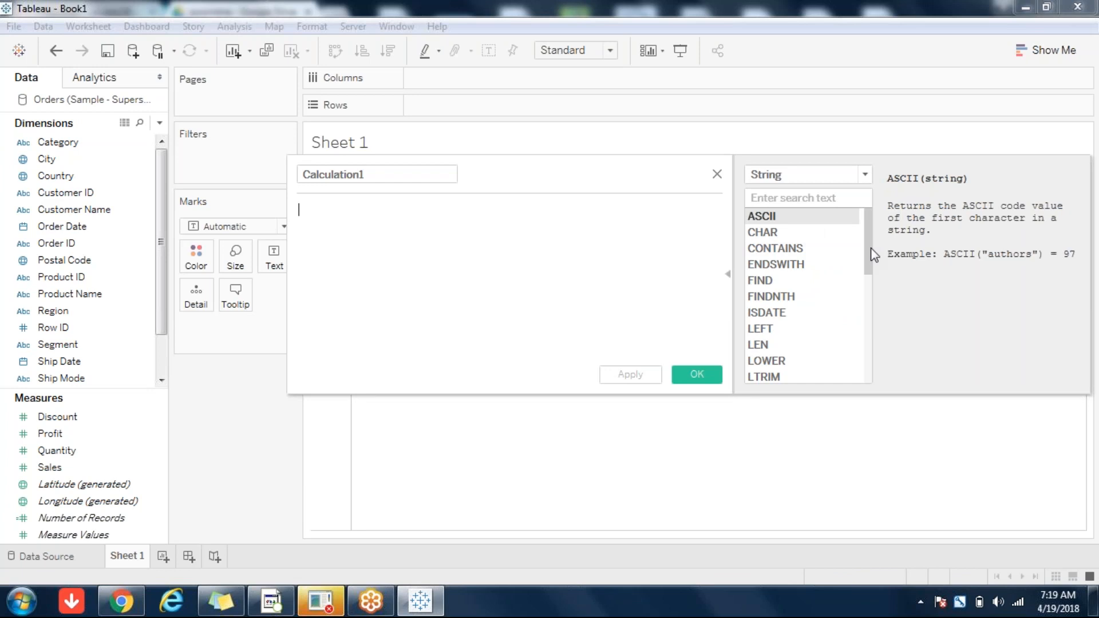
scroll(867, 247, "down", 2)
scroll(865, 226, "up", 2)
left_click(781, 232)
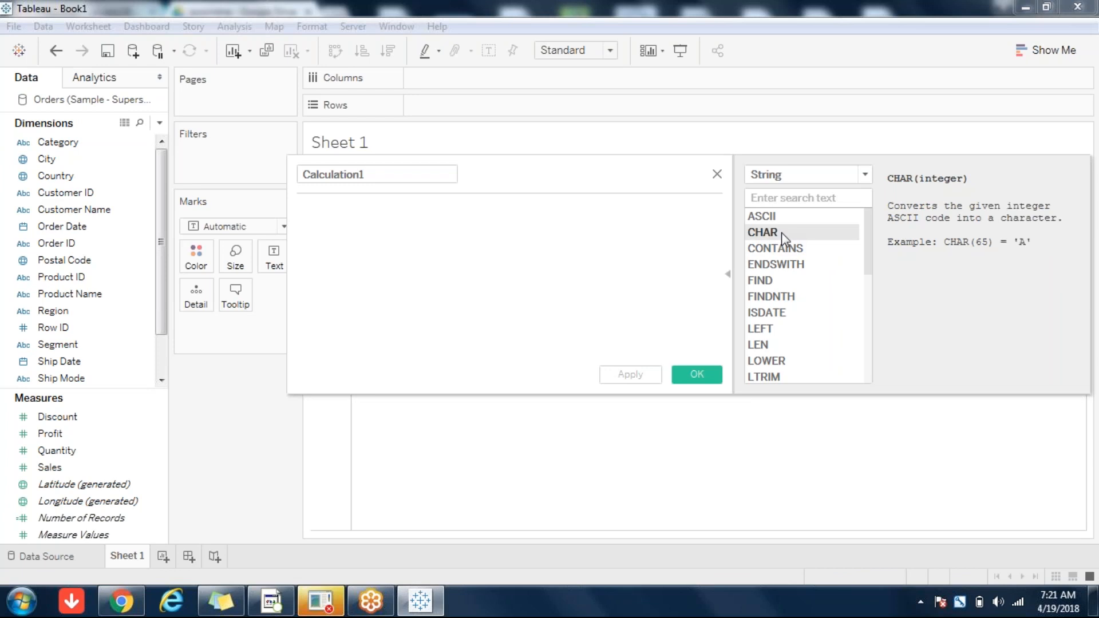
Step: Name the calculation 'conta' with formula CONTAINS("TableauTraining","autr") and save it
left_click(381, 177)
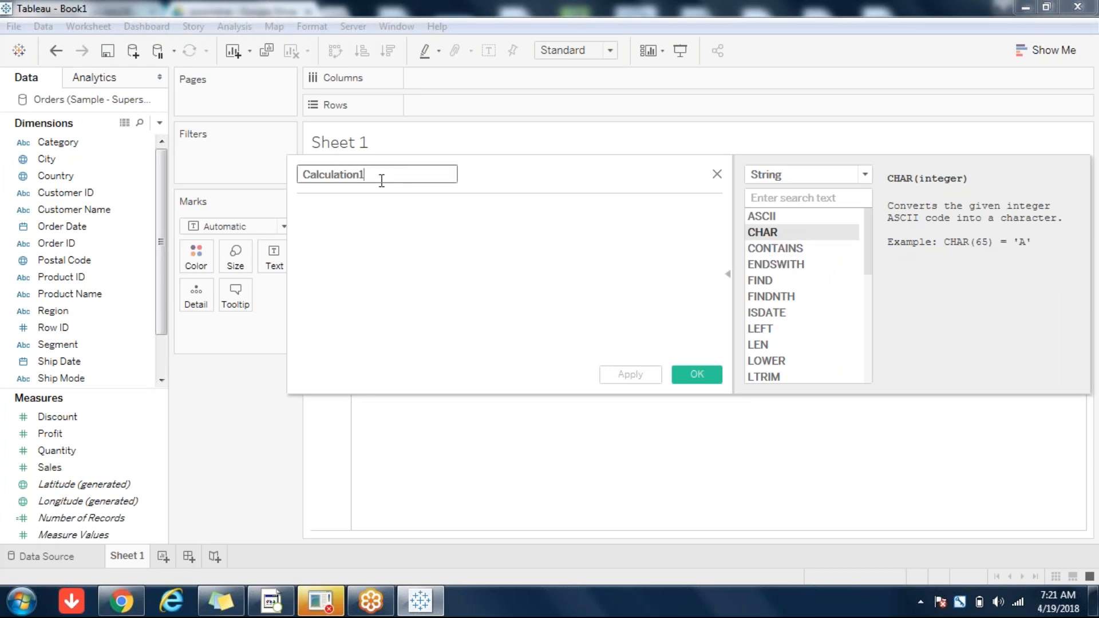
key("ctrl+a")
type("conta")
left_click(344, 249)
type("CONT")
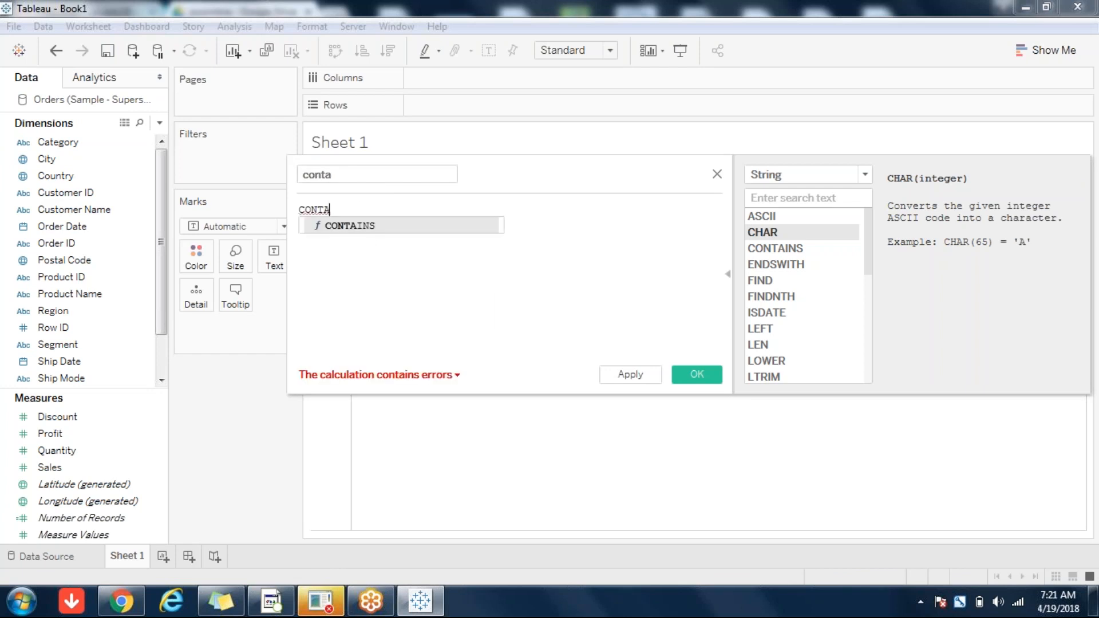
left_click(351, 225)
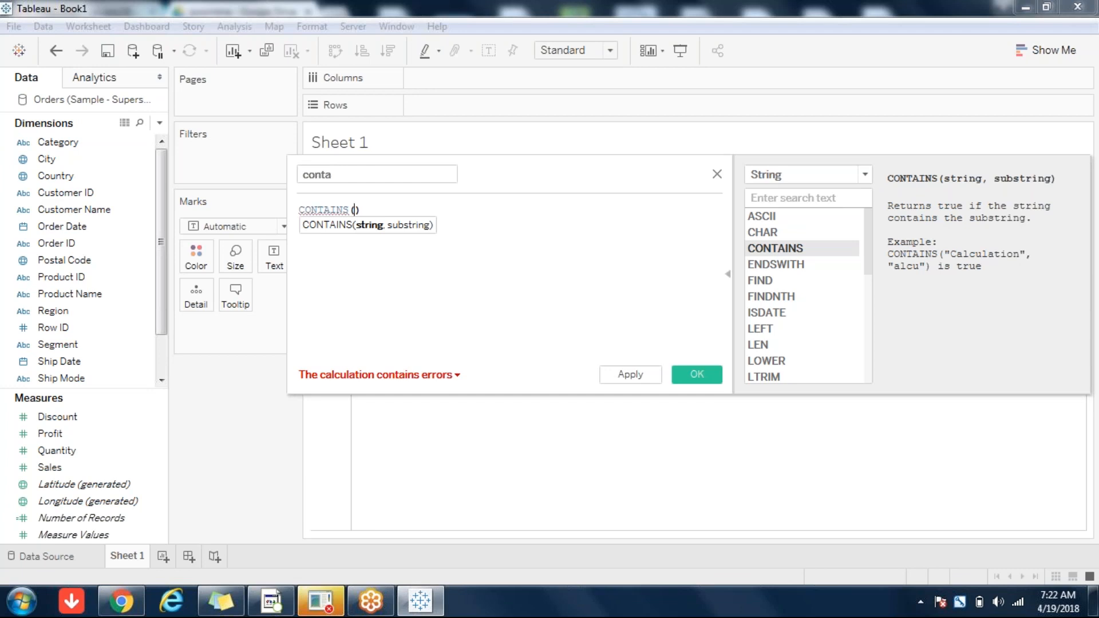
type("\"TableauTraining\",\"")
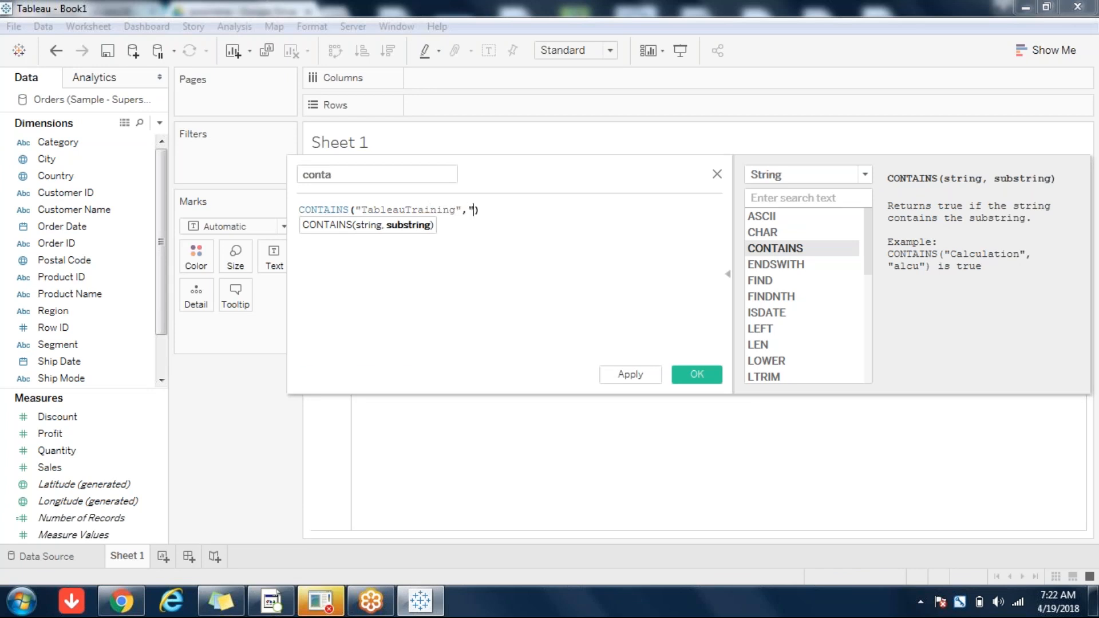
type("autr\")")
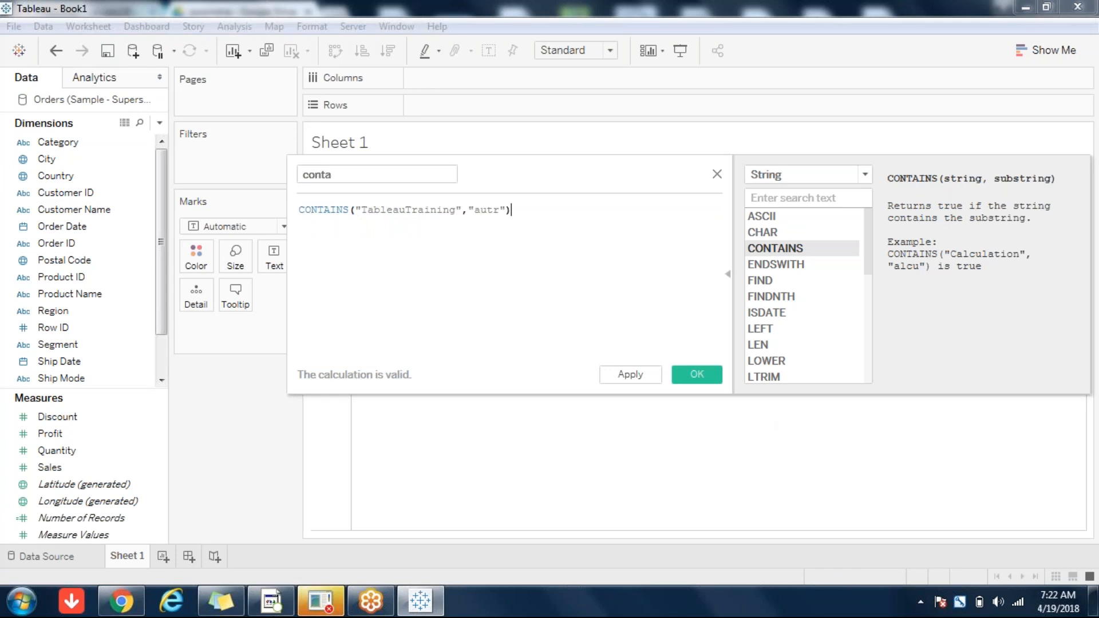
left_click(710, 376)
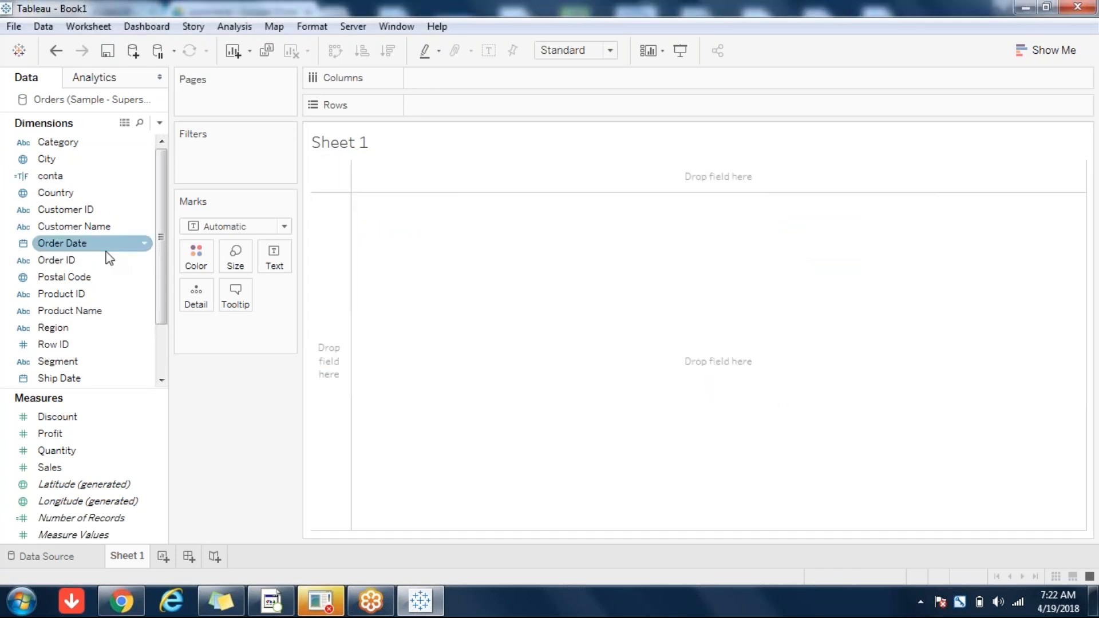
Step: Select the conta field and reopen its calculation for editing
left_click(50, 176)
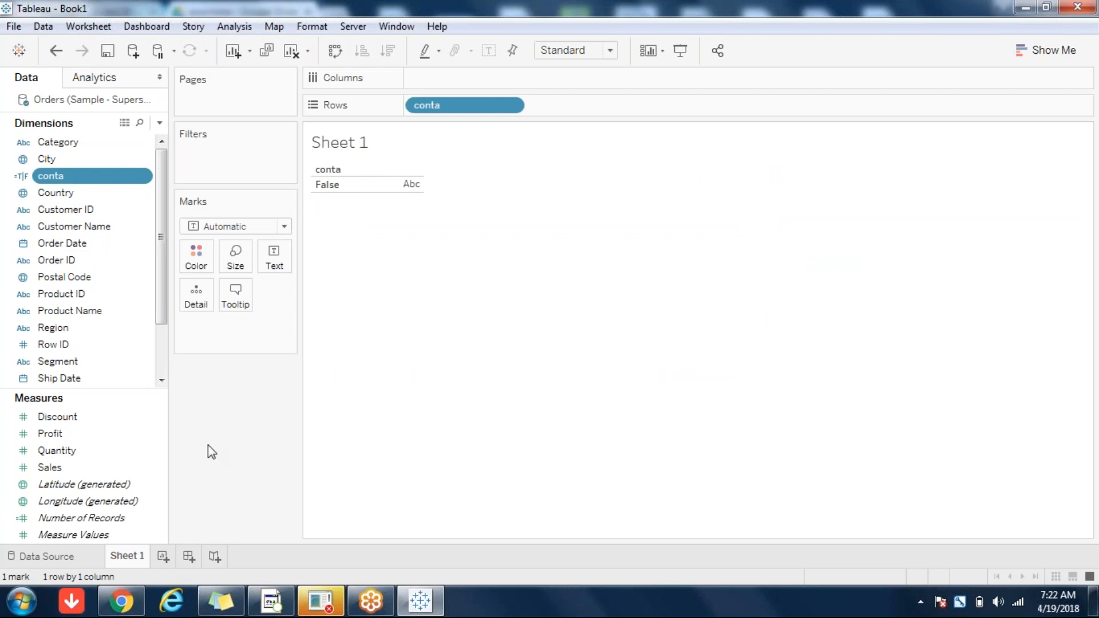
right_click(103, 181)
left_click(139, 270)
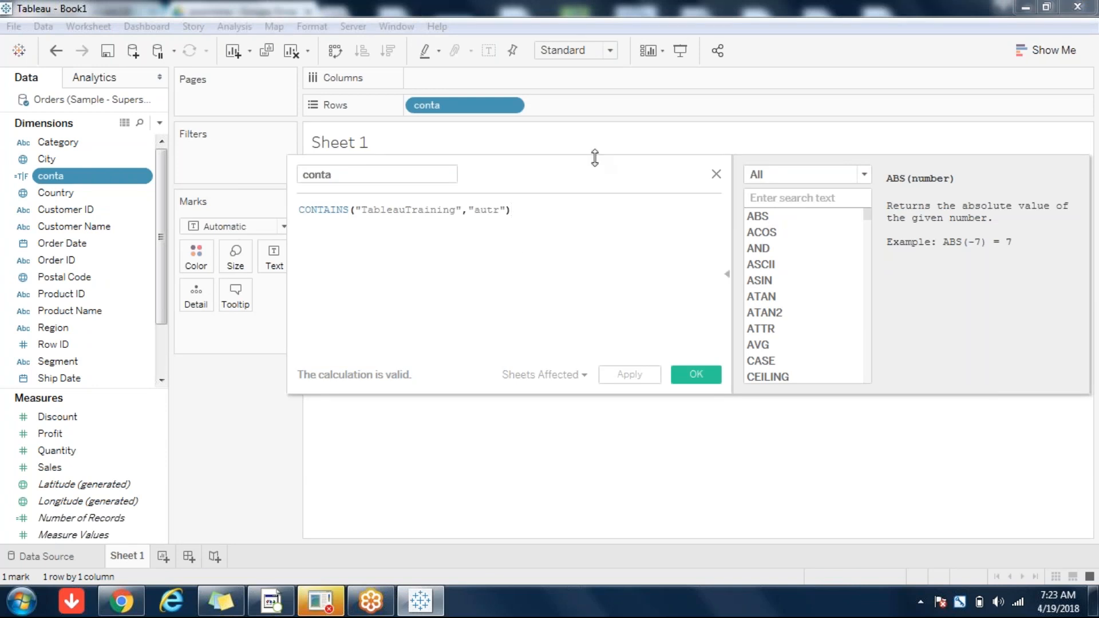
left_click_drag(534, 171, 541, 257)
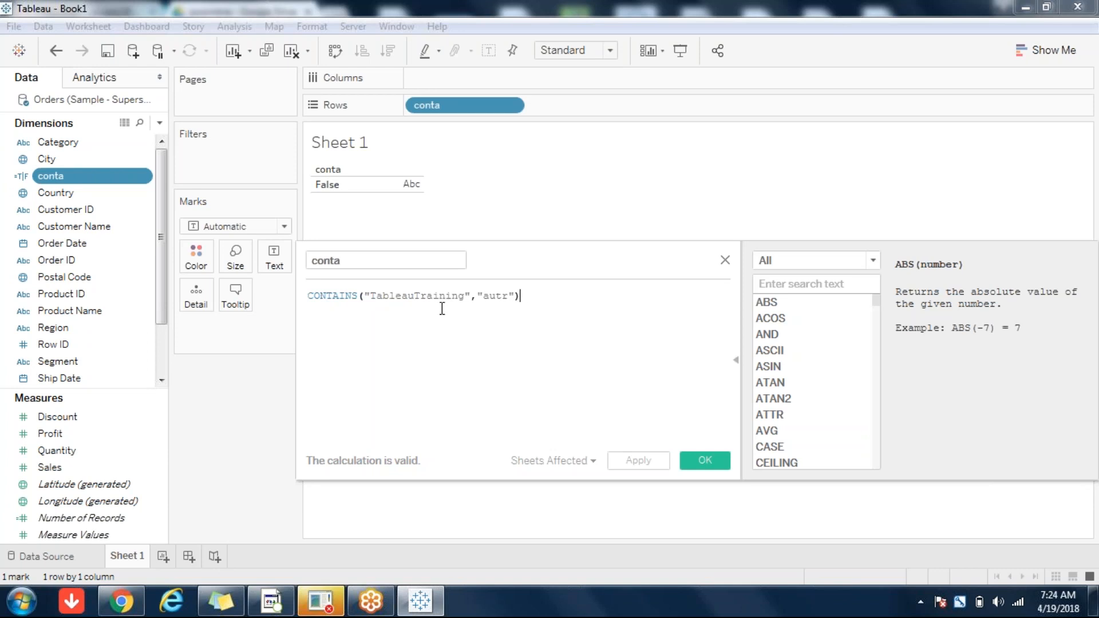
left_click_drag(426, 296, 402, 297)
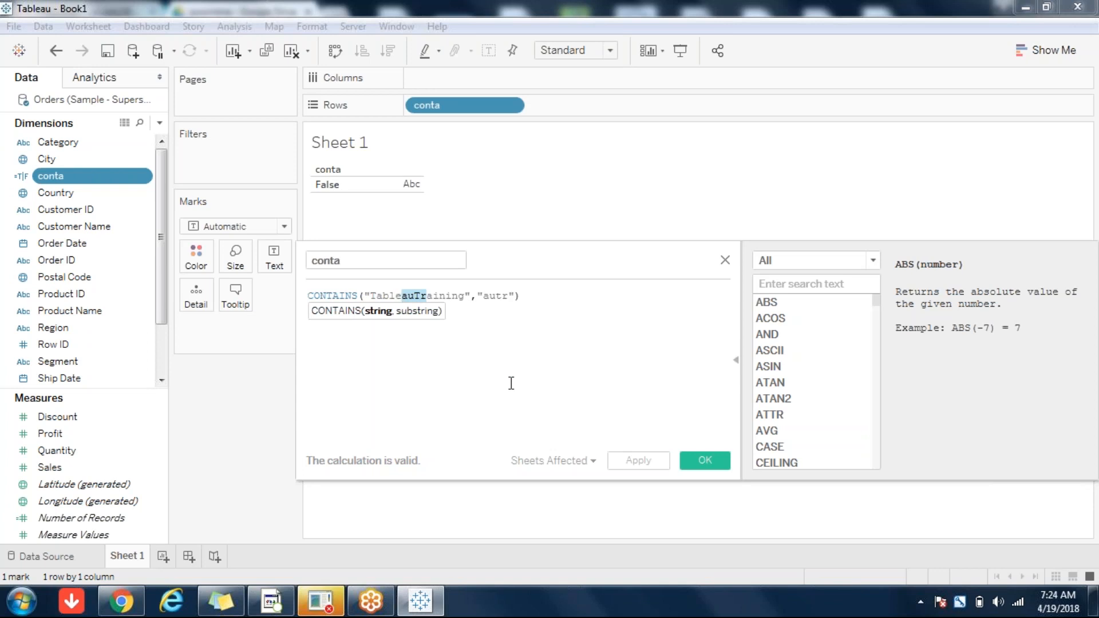
left_click(502, 296)
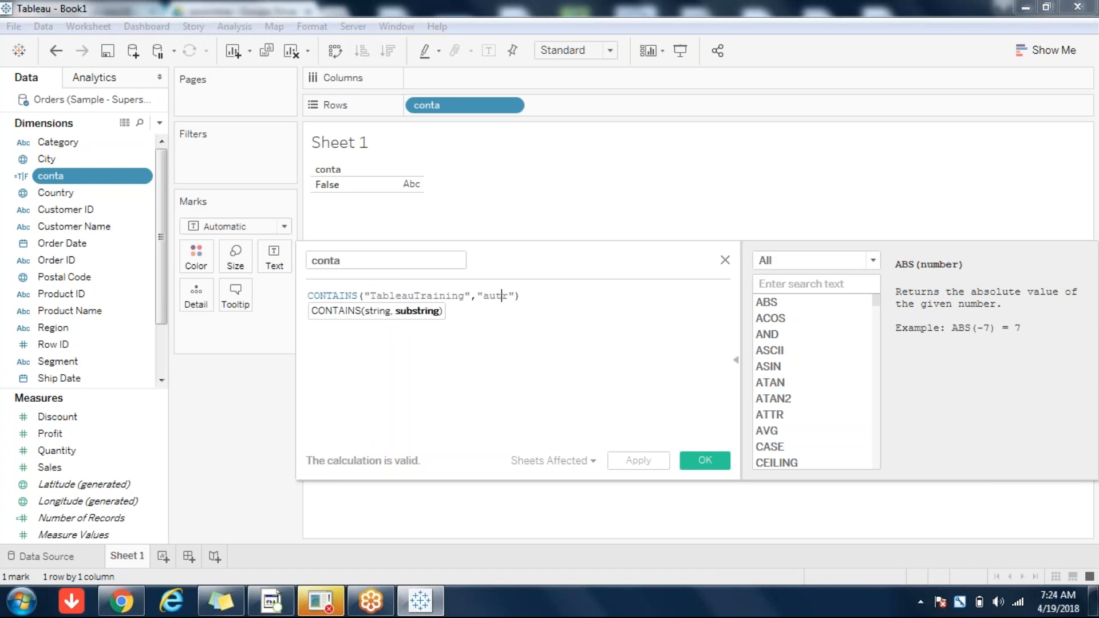
left_click(423, 295)
left_click_drag(428, 295, 403, 296)
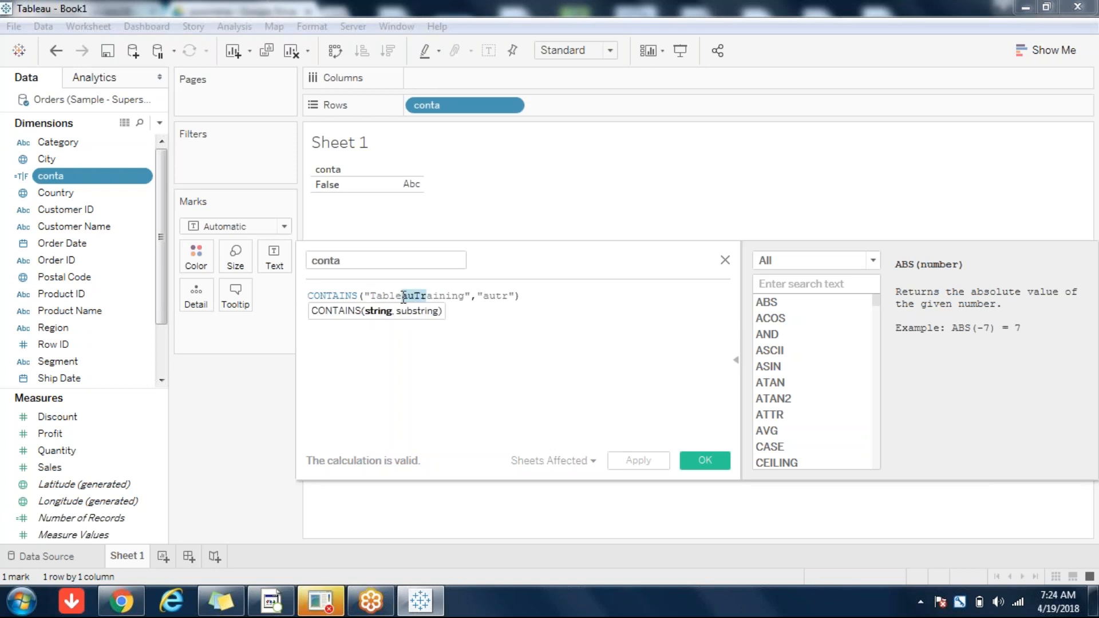
key("End")
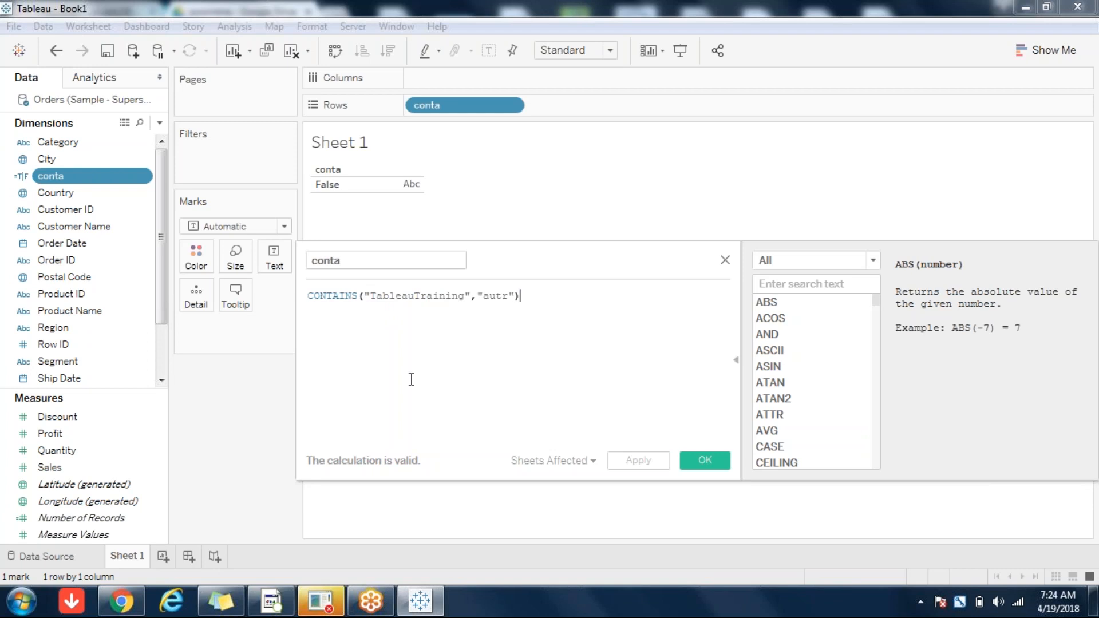
Step: Change 'autr' to 'auTr' in the conta formula and apply it
mouse_move(121, 600)
left_click(503, 295)
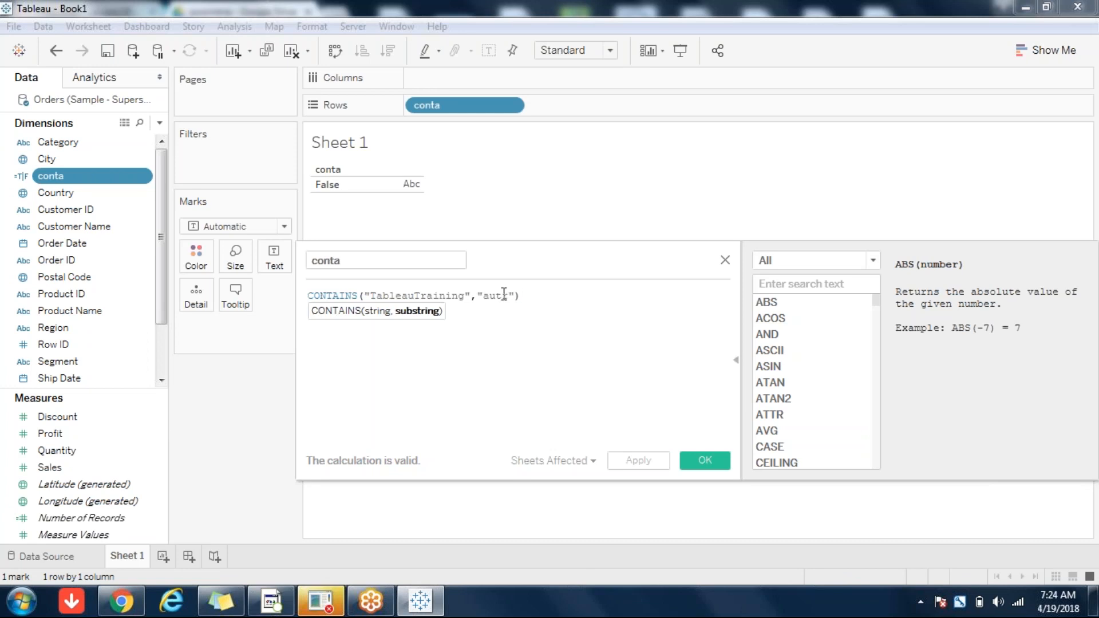
key("BackSpace")
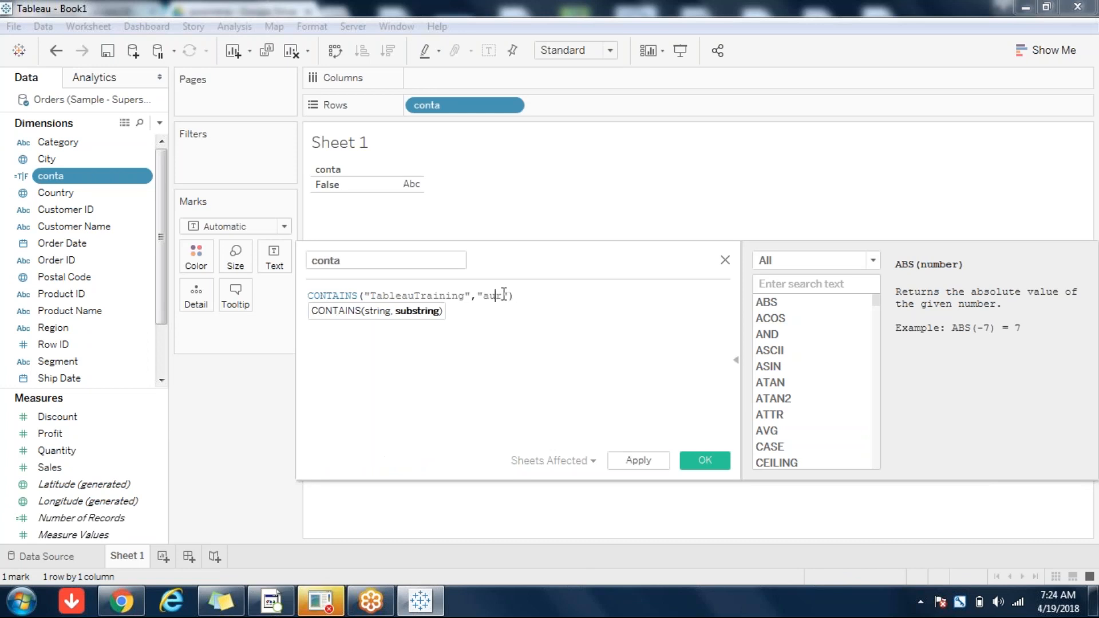
type("T")
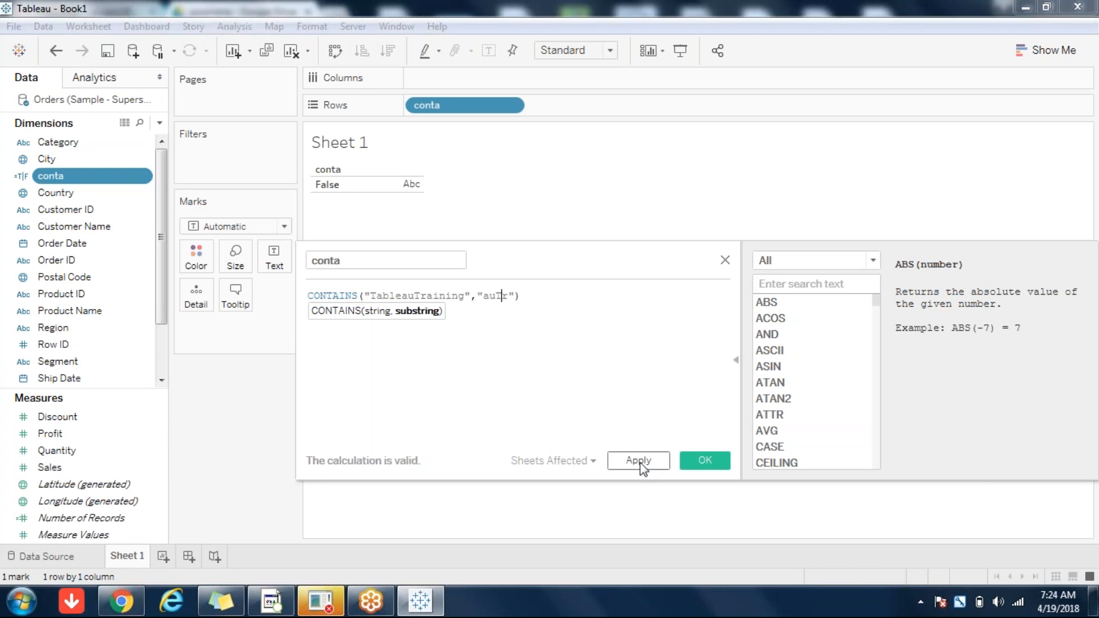
left_click(638, 461)
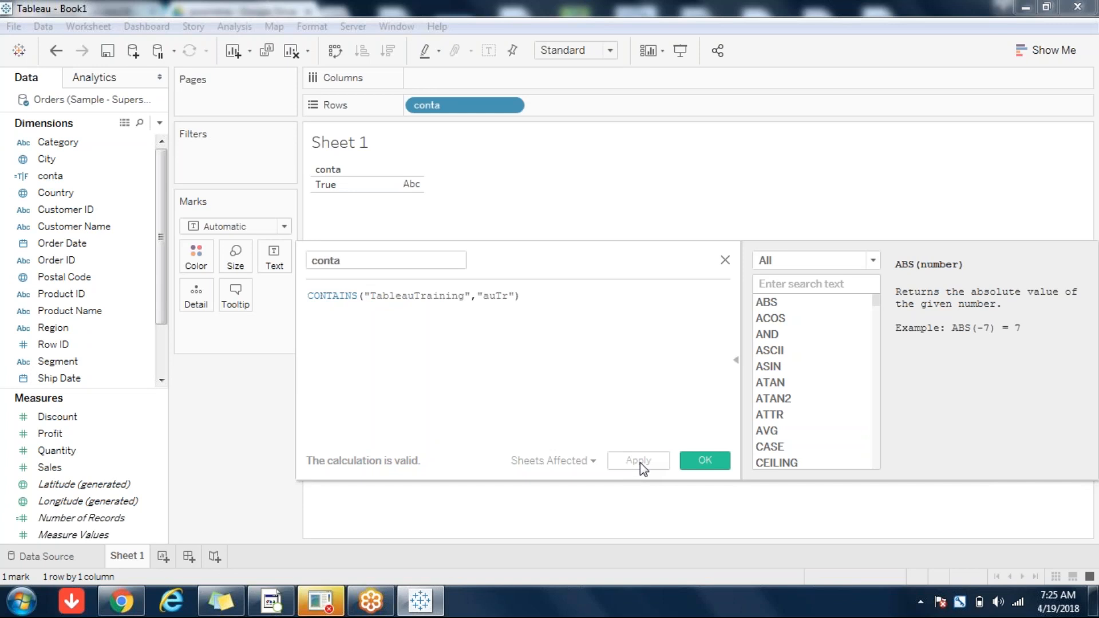
Step: Filter the function reference to String and read the ENDSWITH description
left_click(506, 297)
left_click(567, 332)
left_click(859, 266)
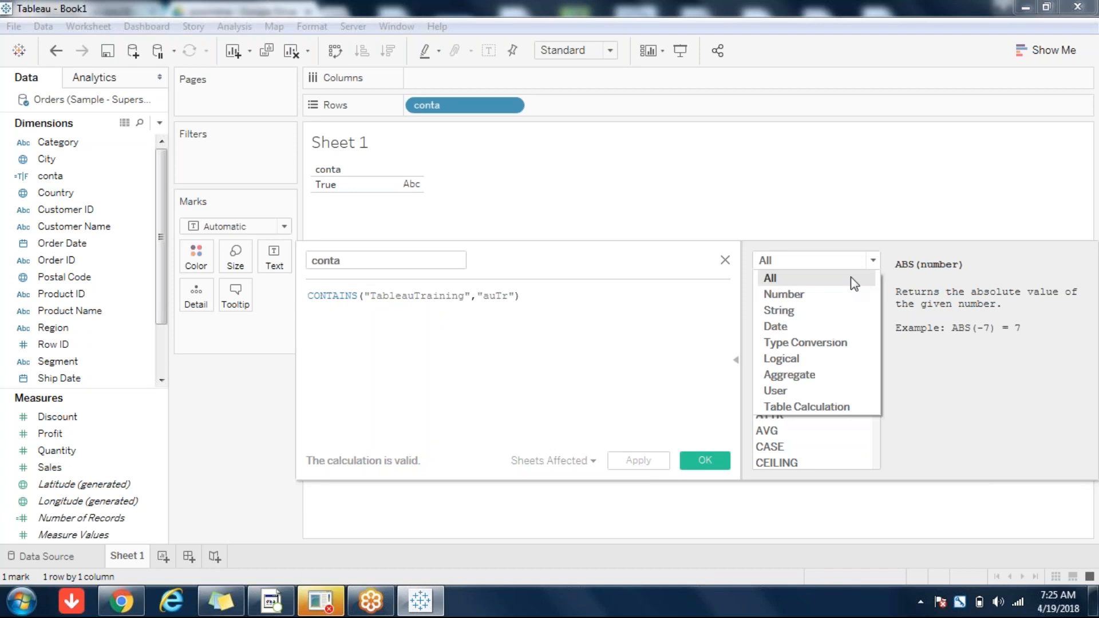
left_click(823, 312)
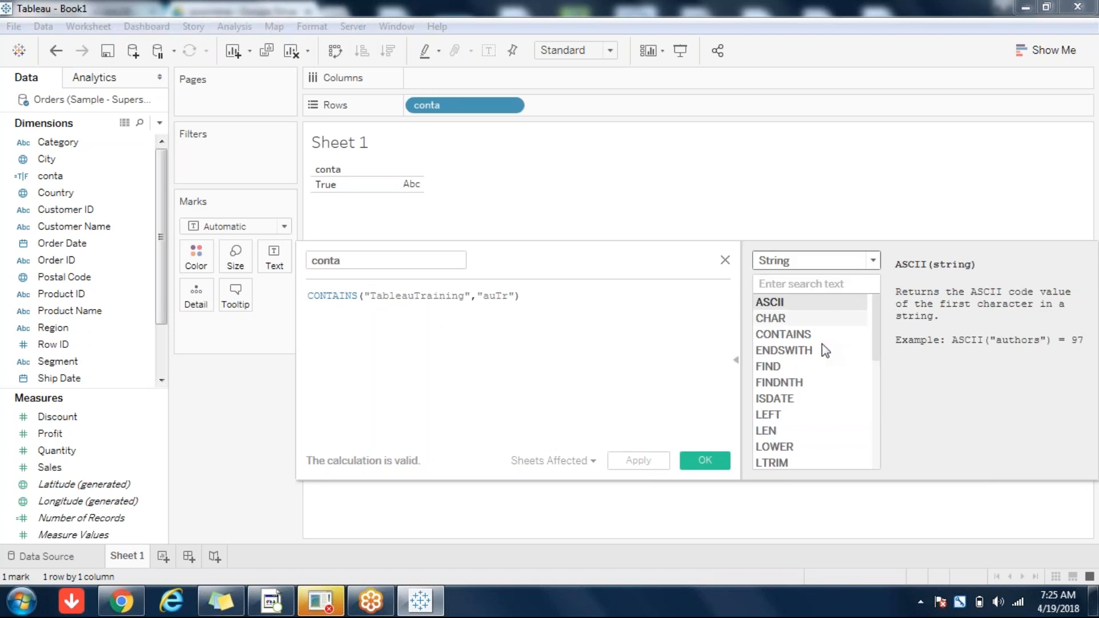
left_click(799, 352)
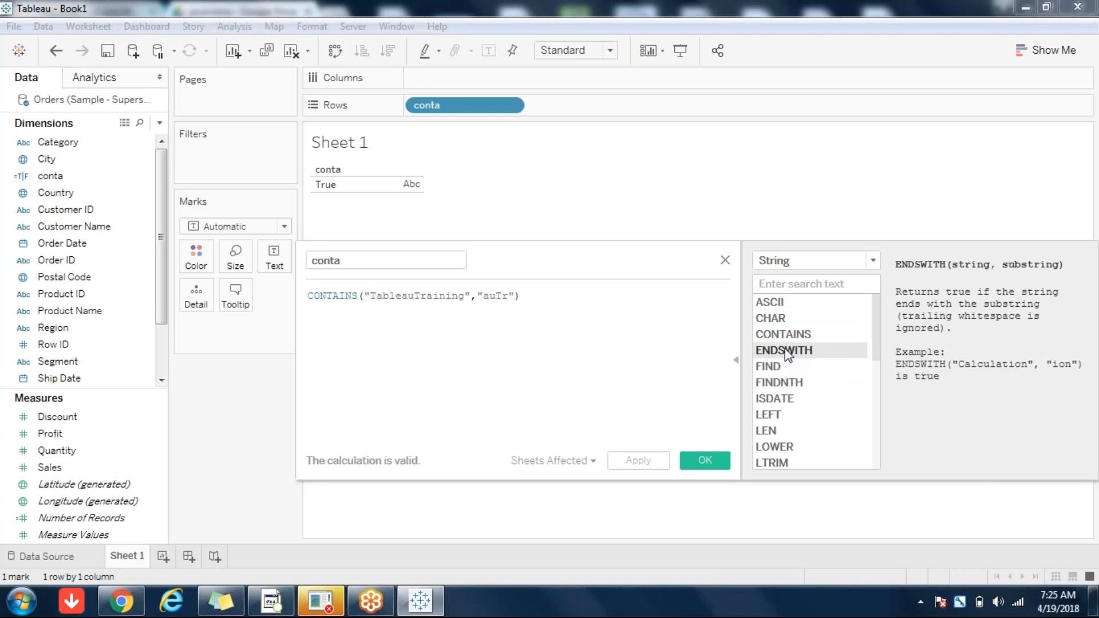
Step: Read the FIND function description, then close the conta calculation editor
left_click(498, 298)
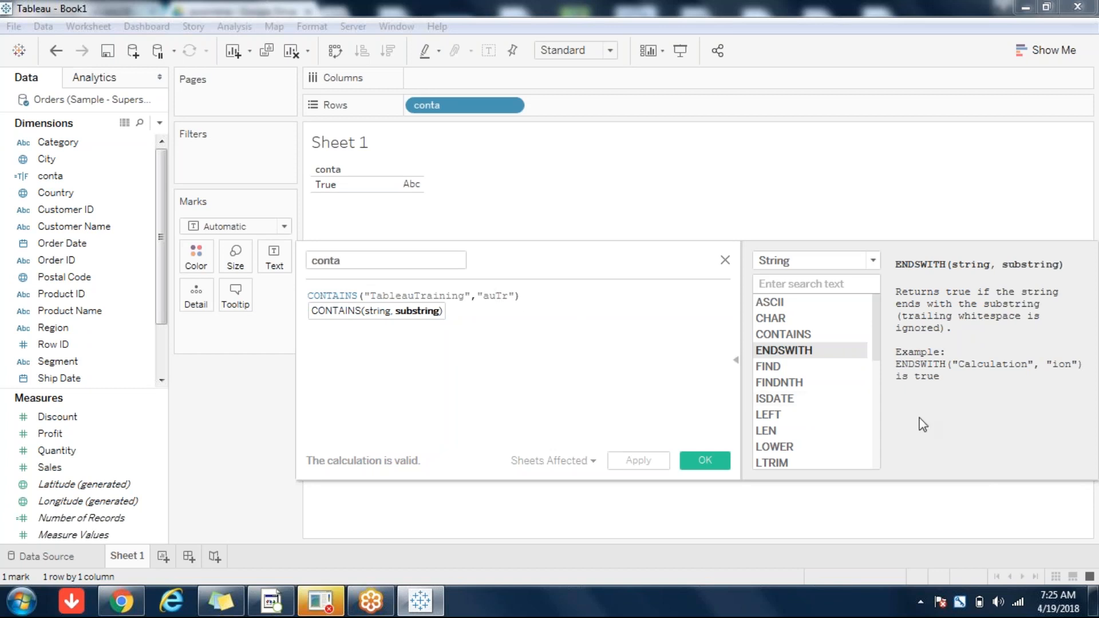
left_click_drag(880, 335, 885, 508)
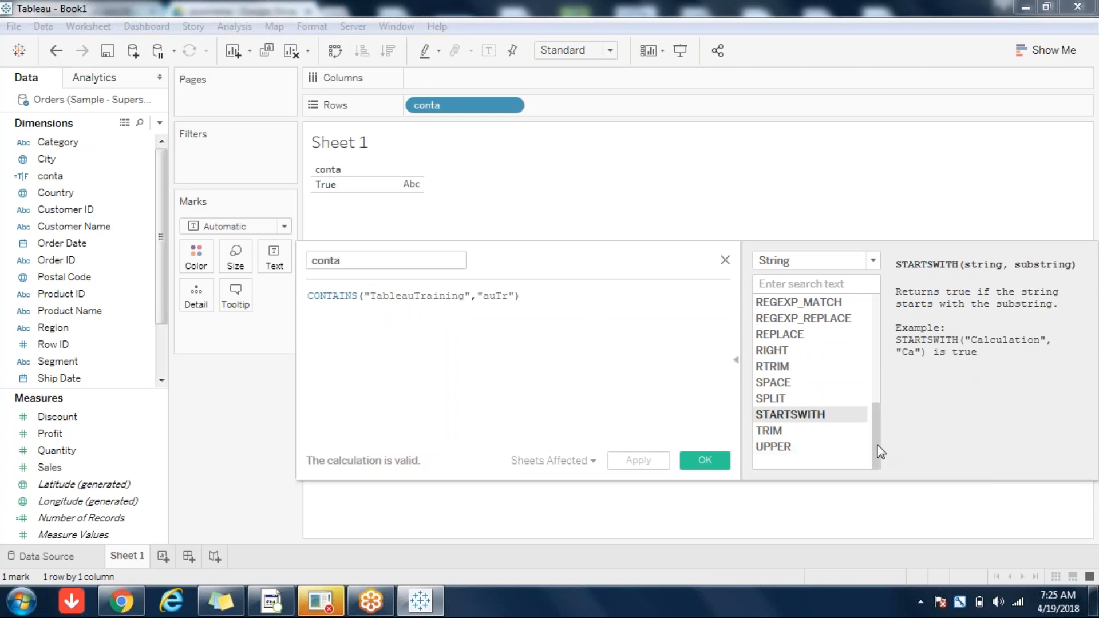
left_click_drag(880, 452, 876, 319)
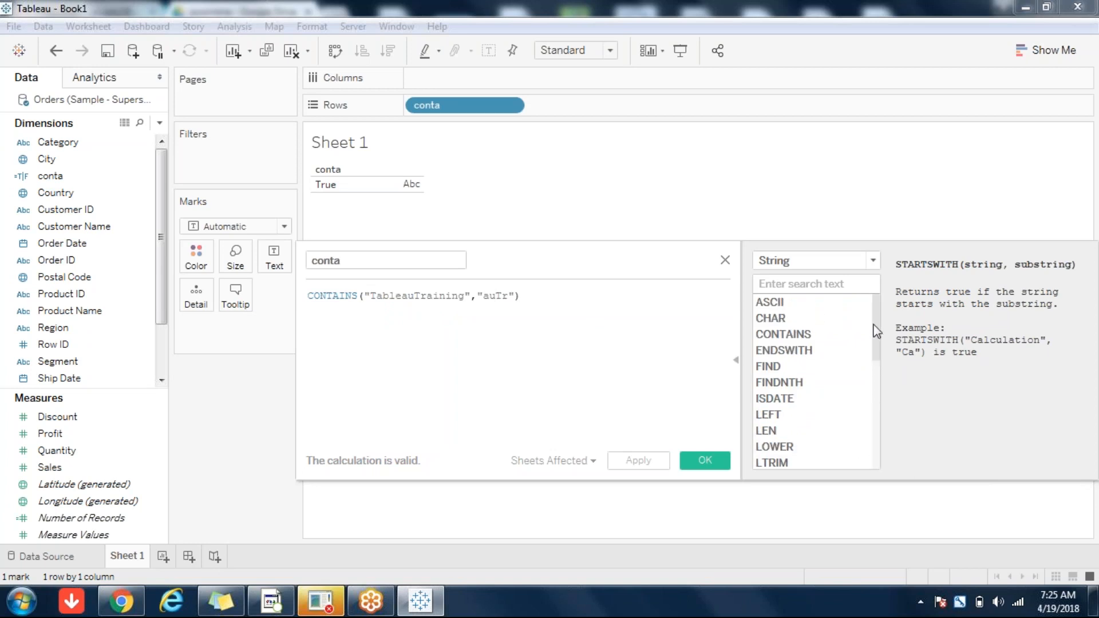
left_click(776, 370)
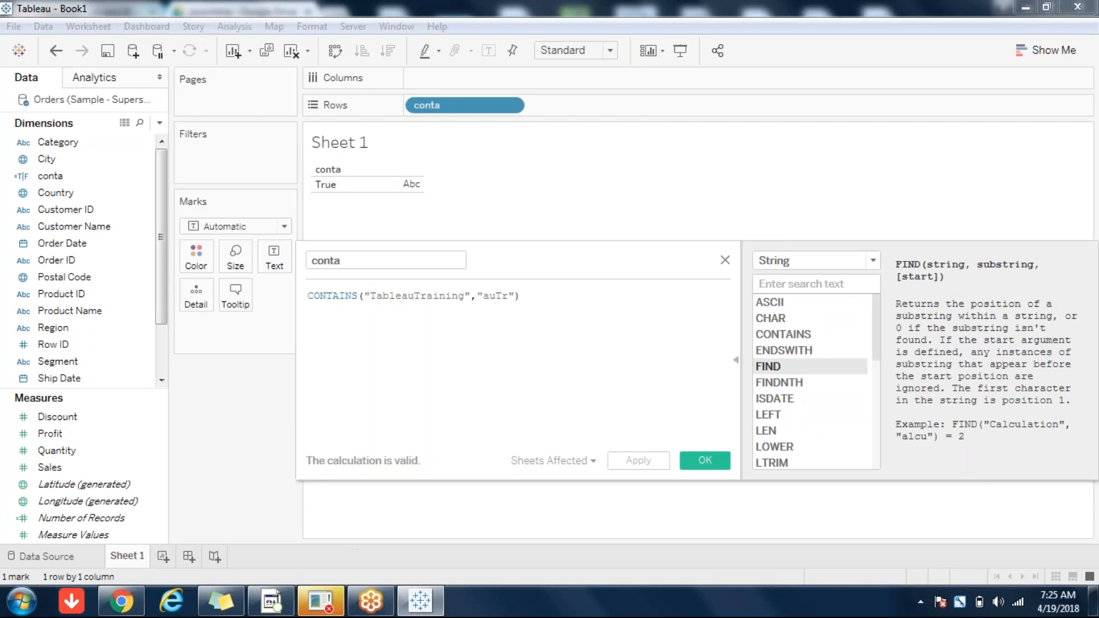
left_click(724, 260)
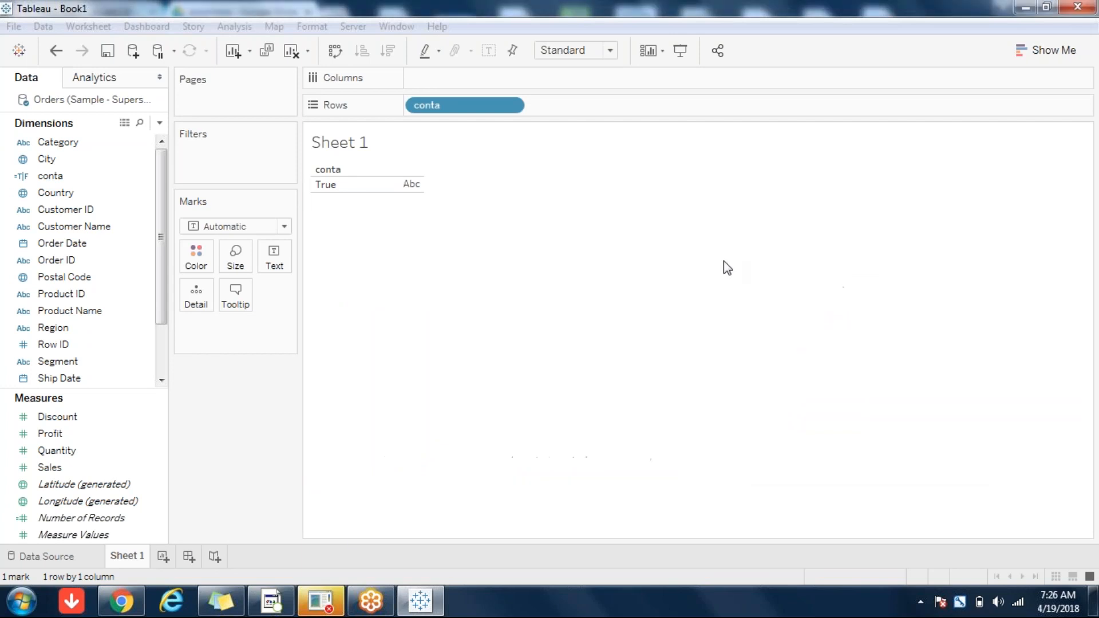
Step: Add a new Sheet 2 and start a calculated field named 'find'
left_click(163, 556)
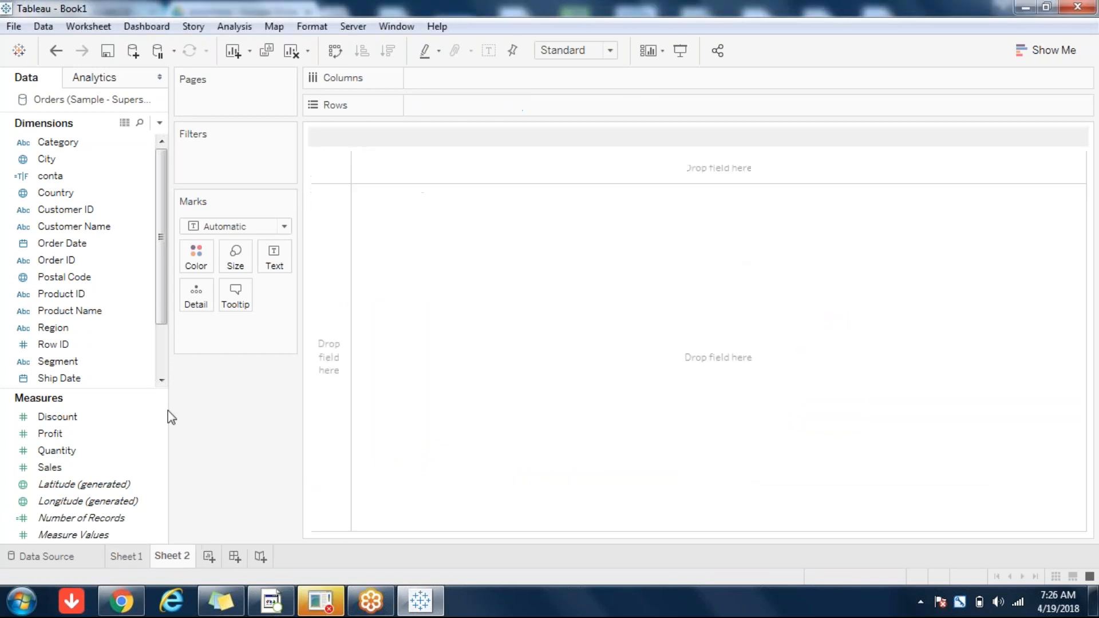
left_click(159, 122)
left_click(128, 141)
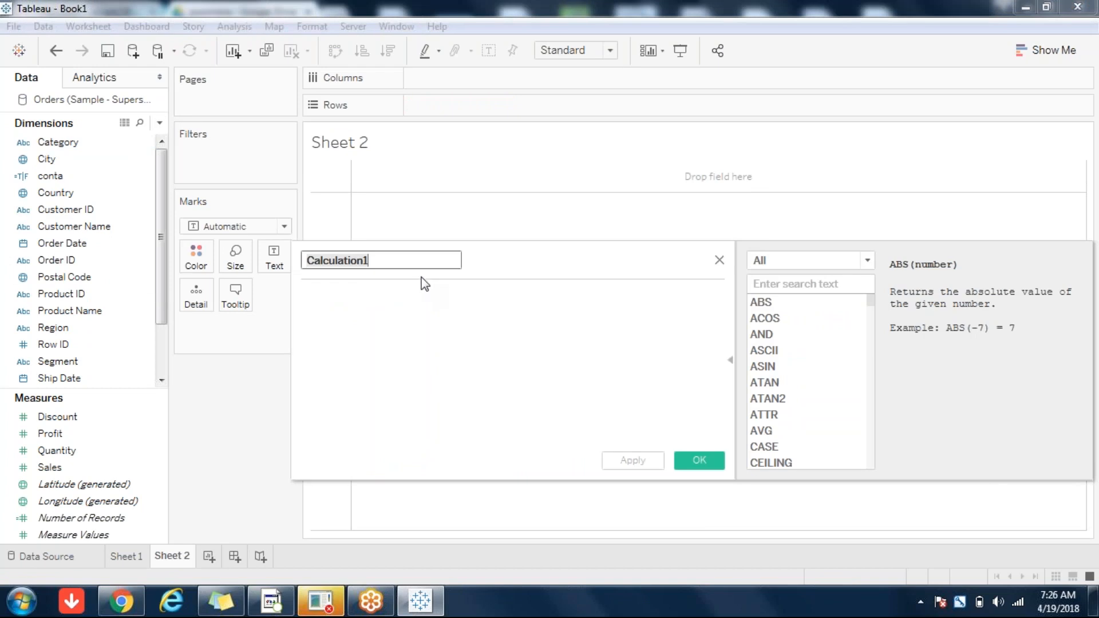
type("find")
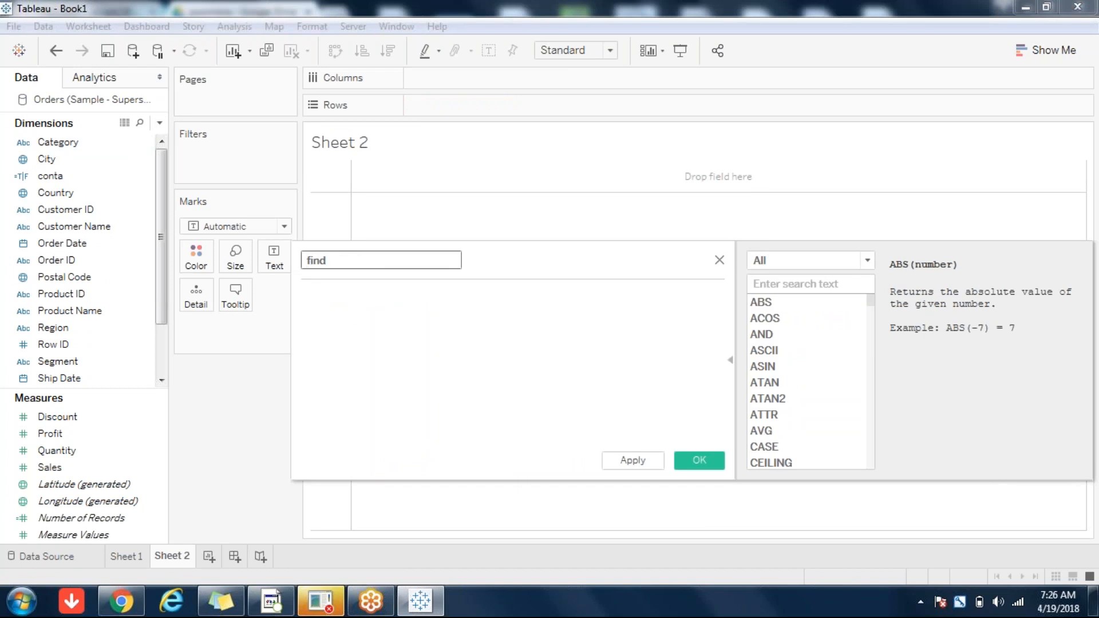
Step: Enter the formula FIND([Customer Name],' ') and save the find field
left_click(329, 334)
type("FIN")
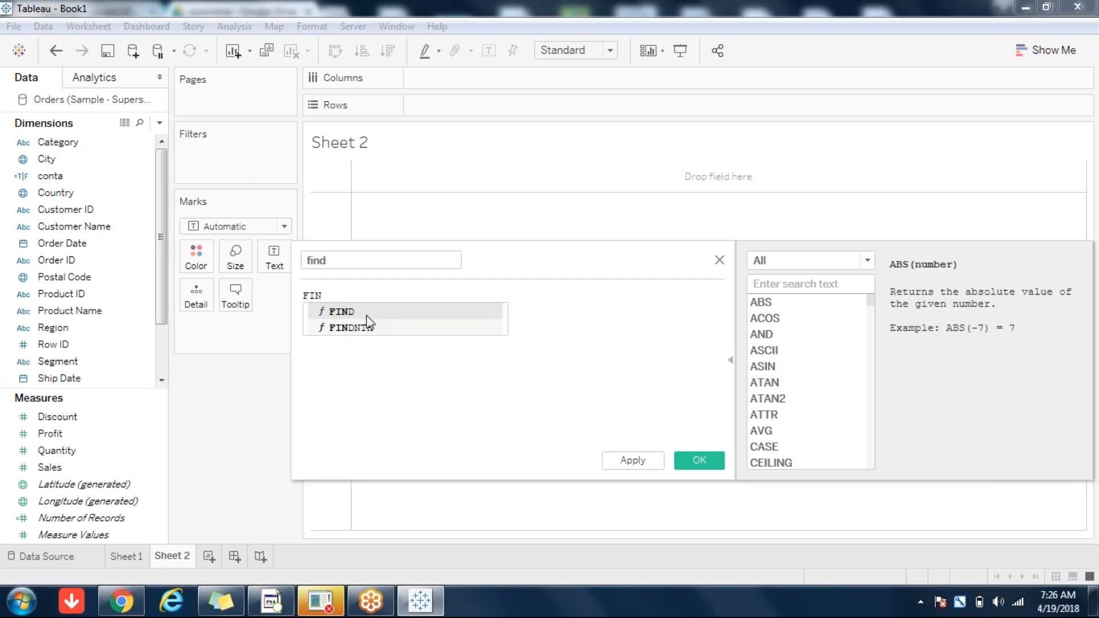
left_click(343, 312)
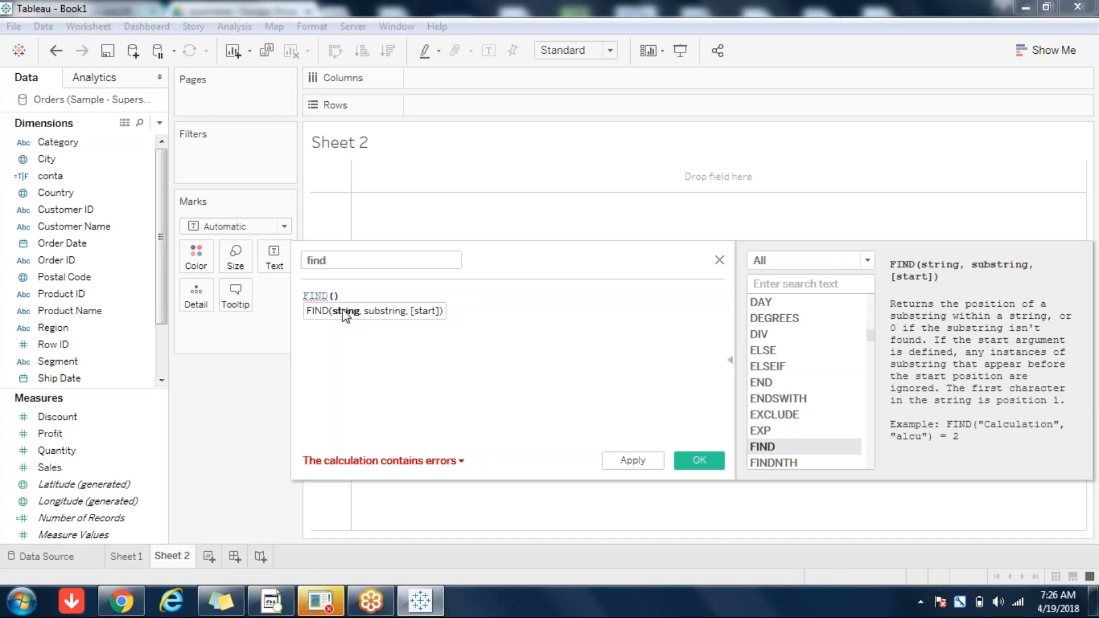
type("cus")
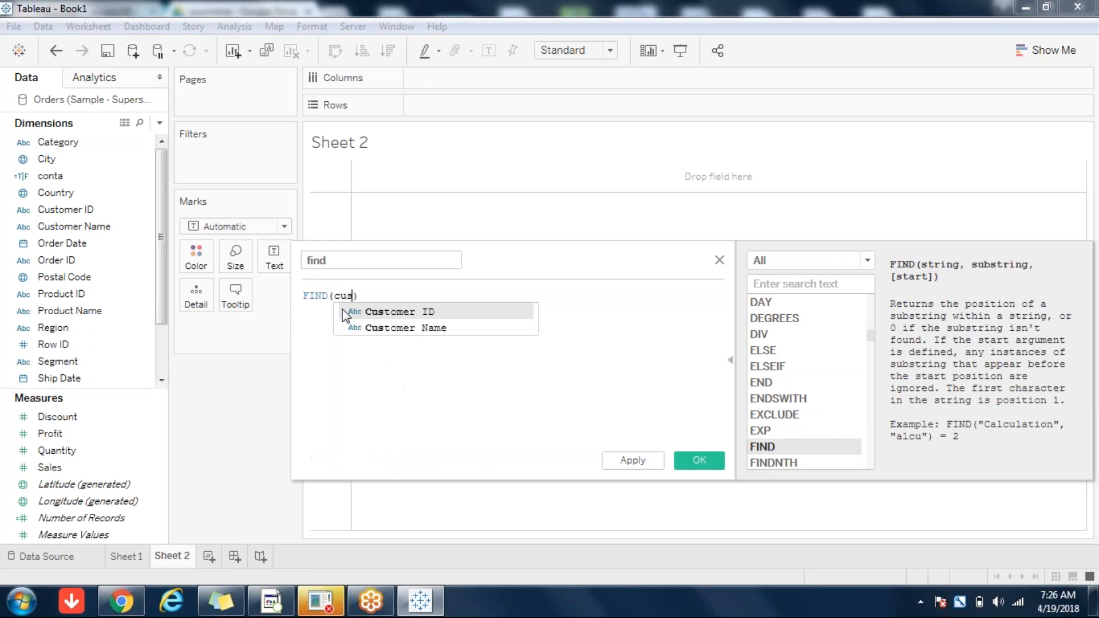
double_click(412, 328)
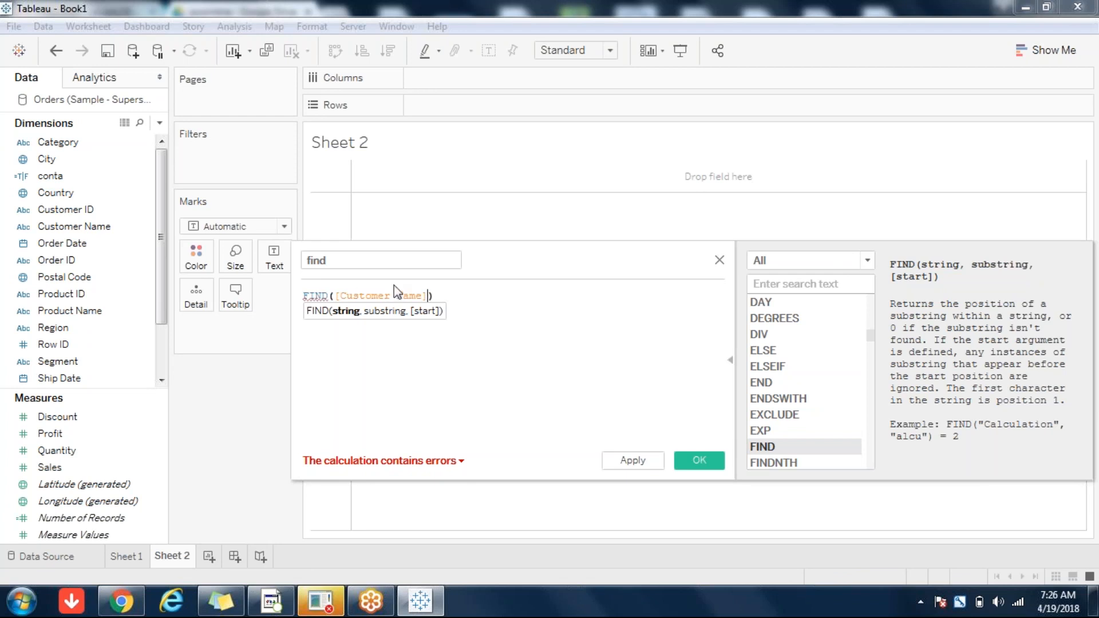
type(",")
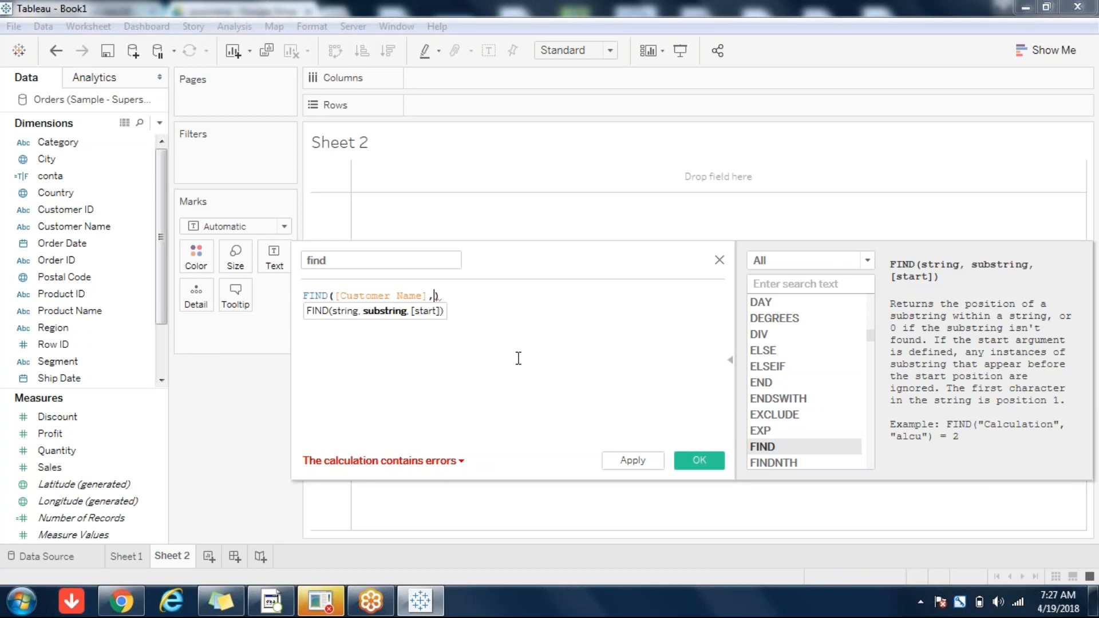
type("' '")
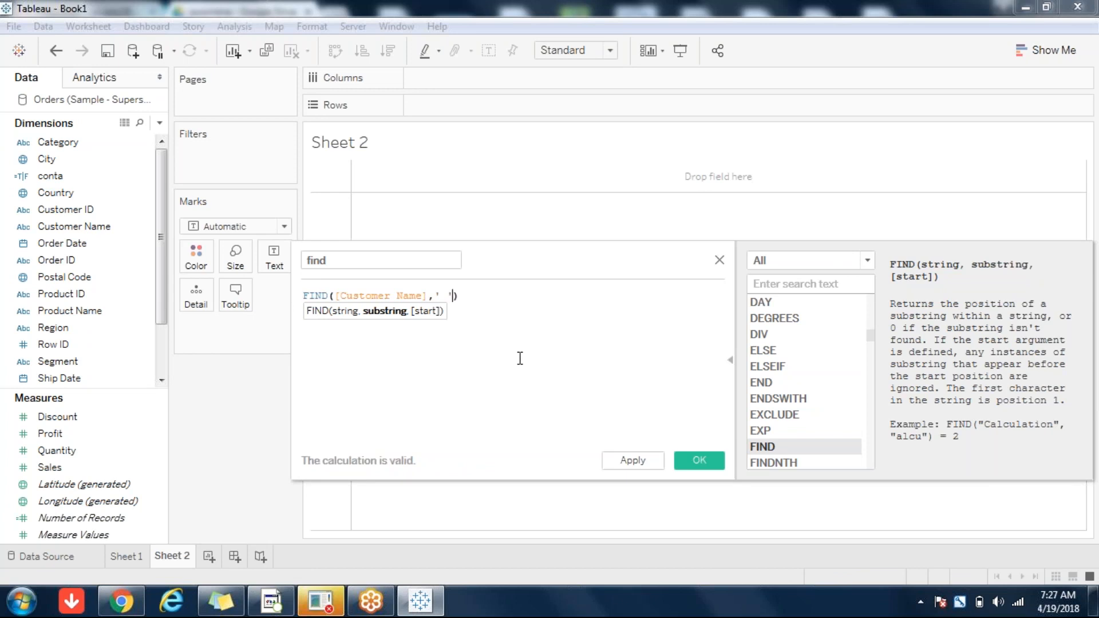
left_click(690, 467)
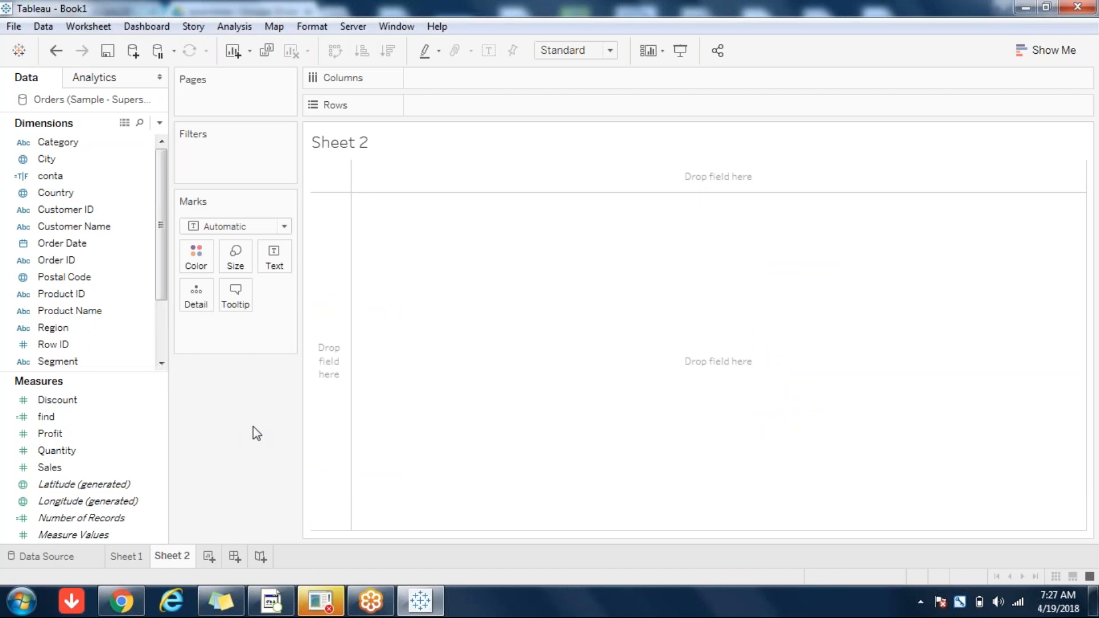
Step: Put Customer Name on the Rows shelf of Sheet 2
left_click(88, 228)
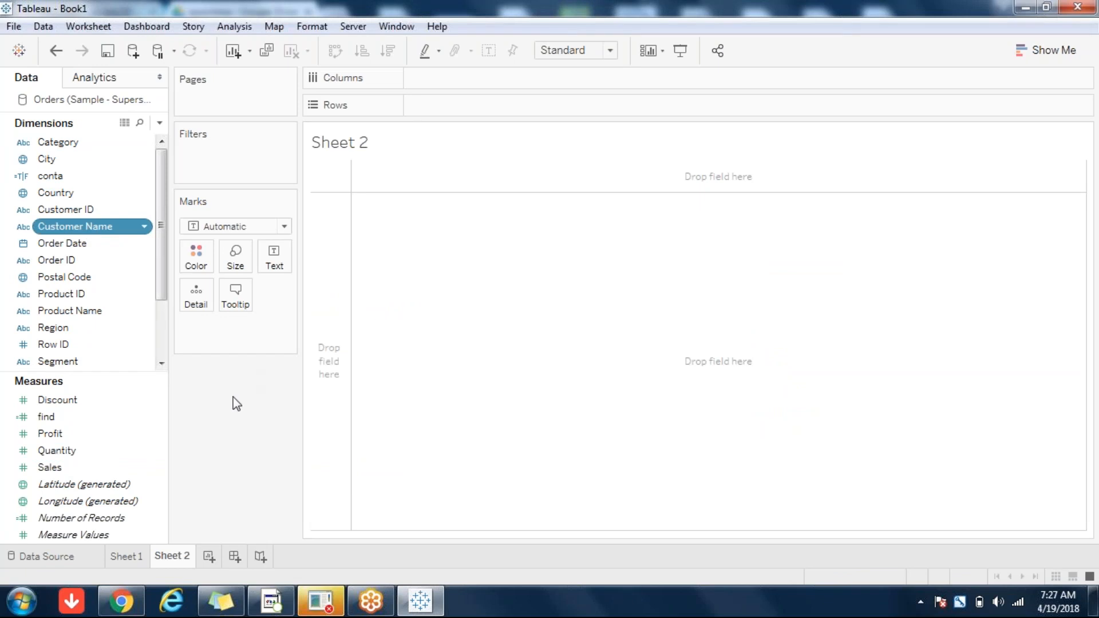
key("Return")
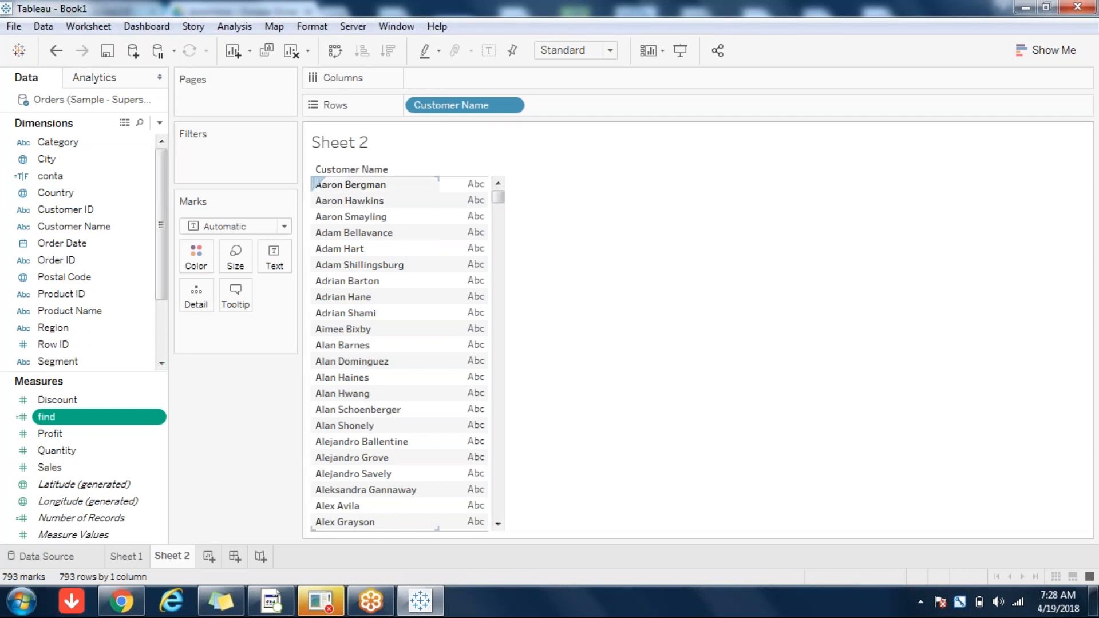
mouse_move(477, 194)
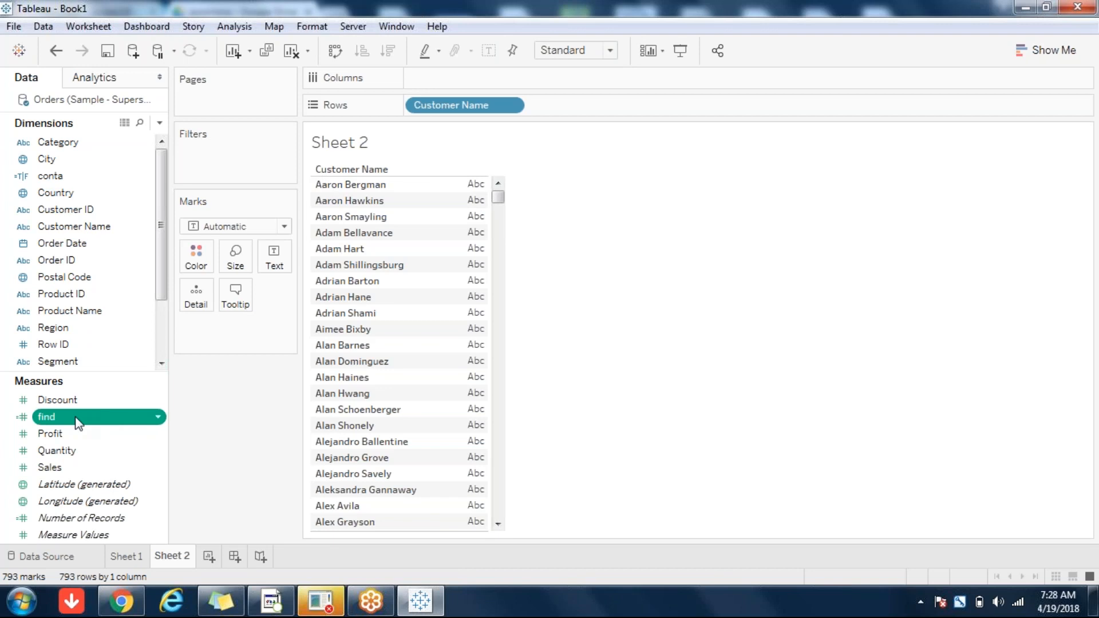
left_click_drag(159, 424, 269, 421)
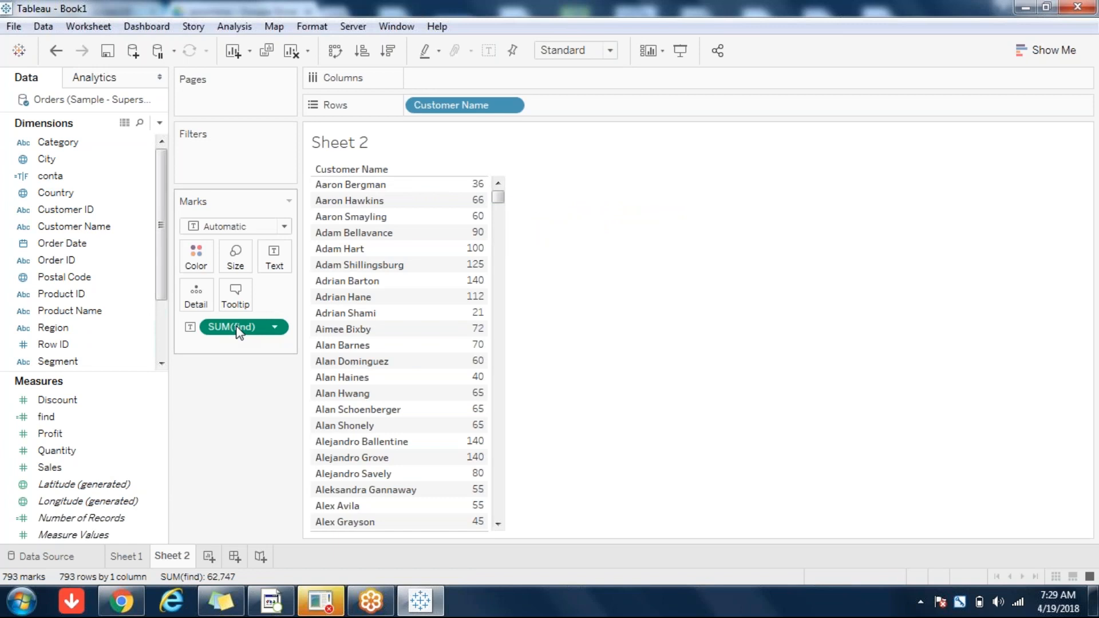
left_click_drag(238, 329, 98, 415)
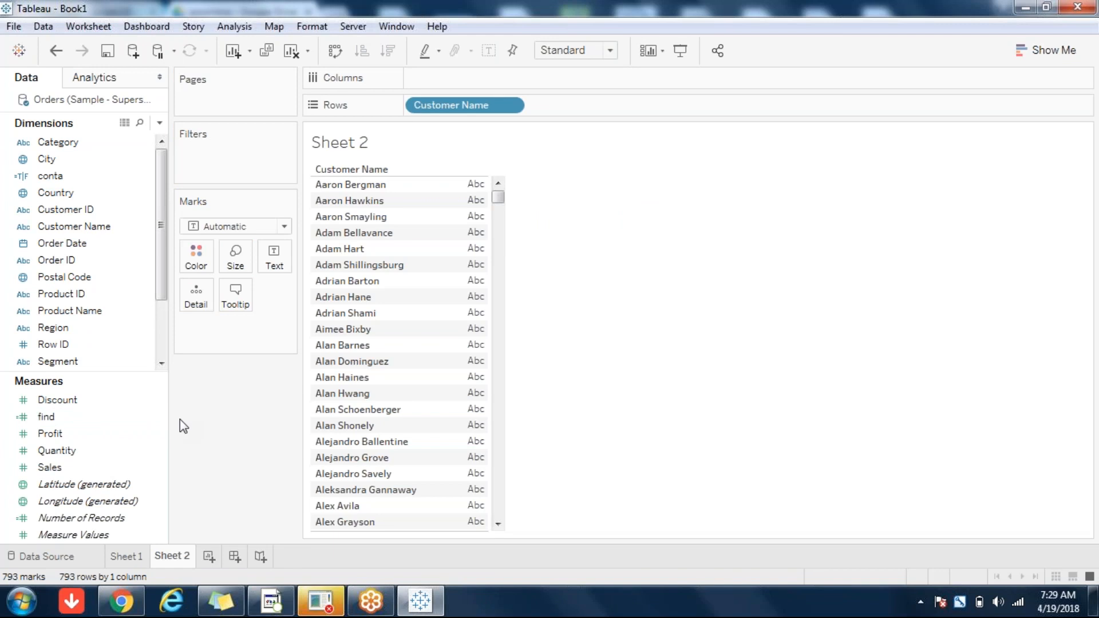
Step: Convert find to a dimension, add it beside Customer Name, and begin a new calculated field
left_click(49, 417)
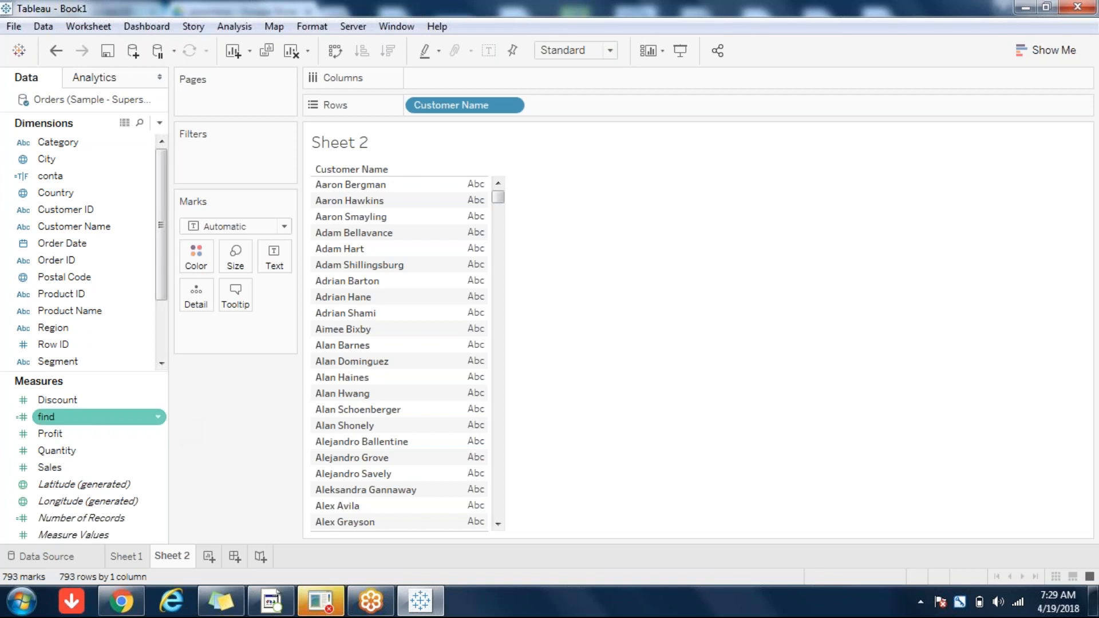
left_click_drag(50, 423, 63, 251)
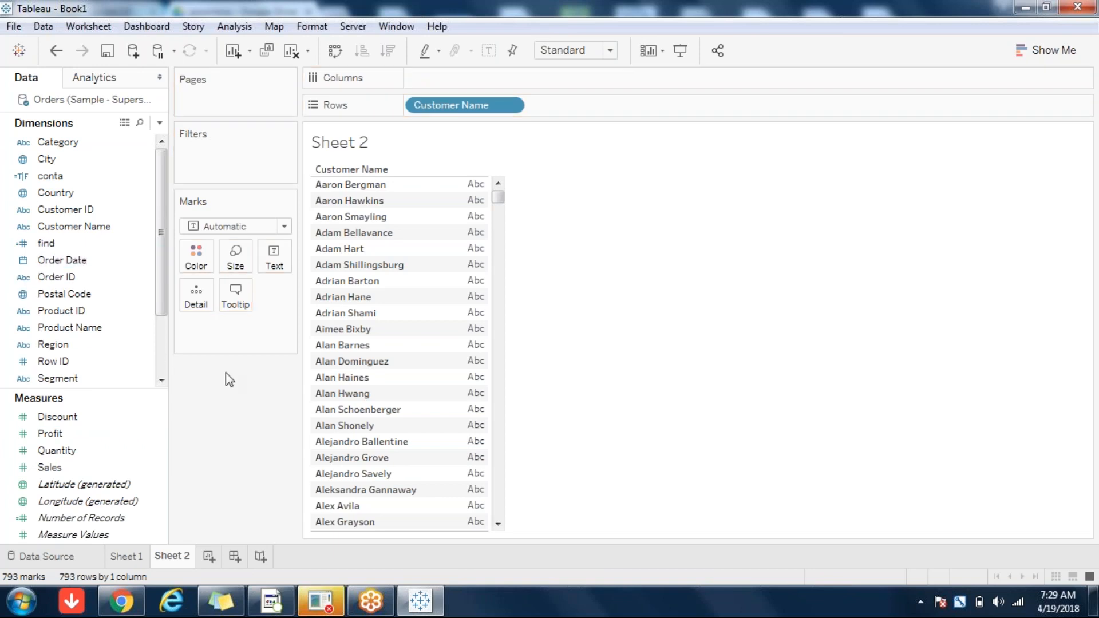
left_click(80, 246)
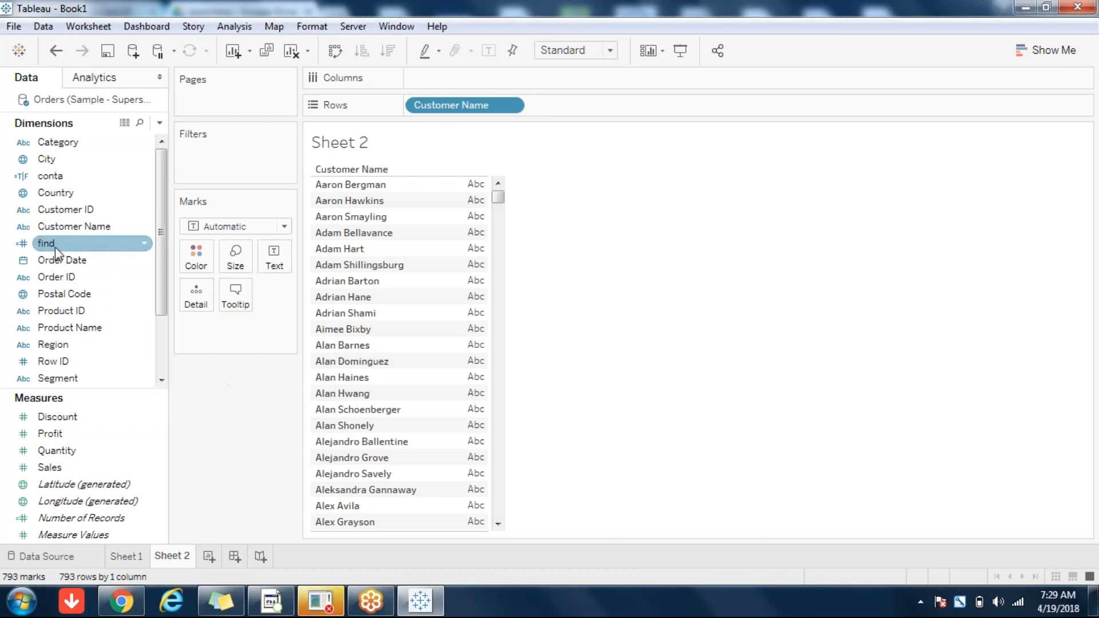
double_click(57, 246)
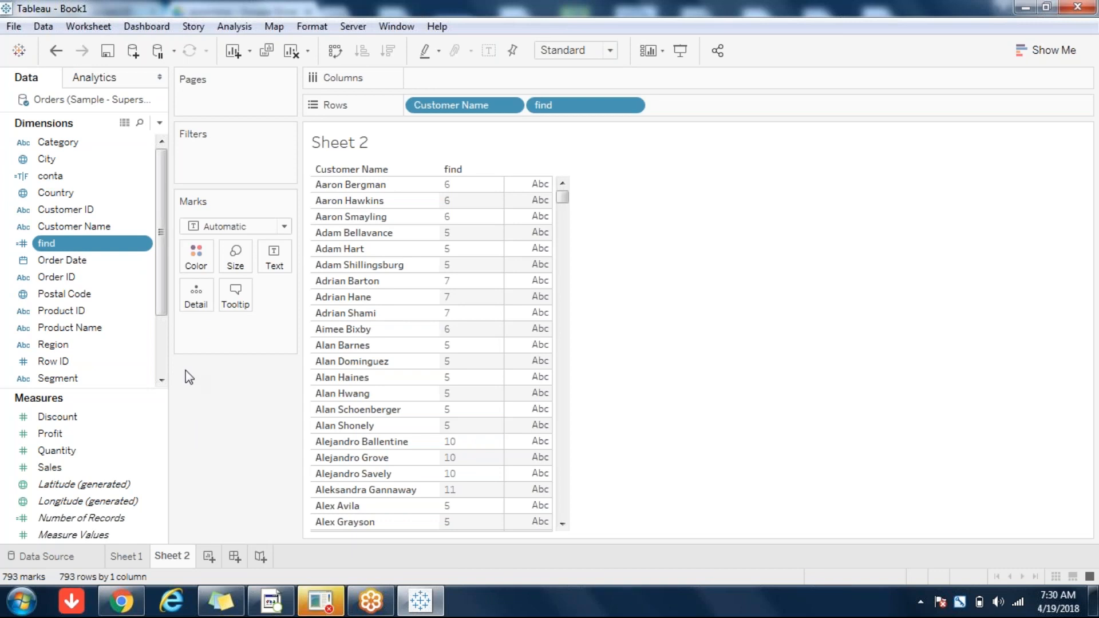
left_click(160, 123)
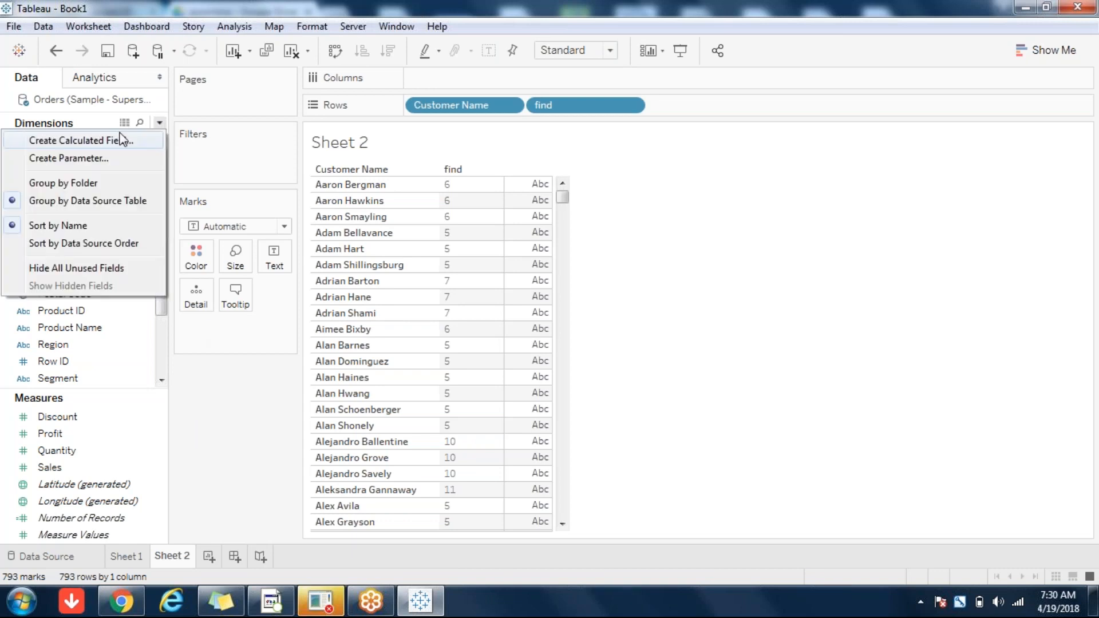
left_click(124, 140)
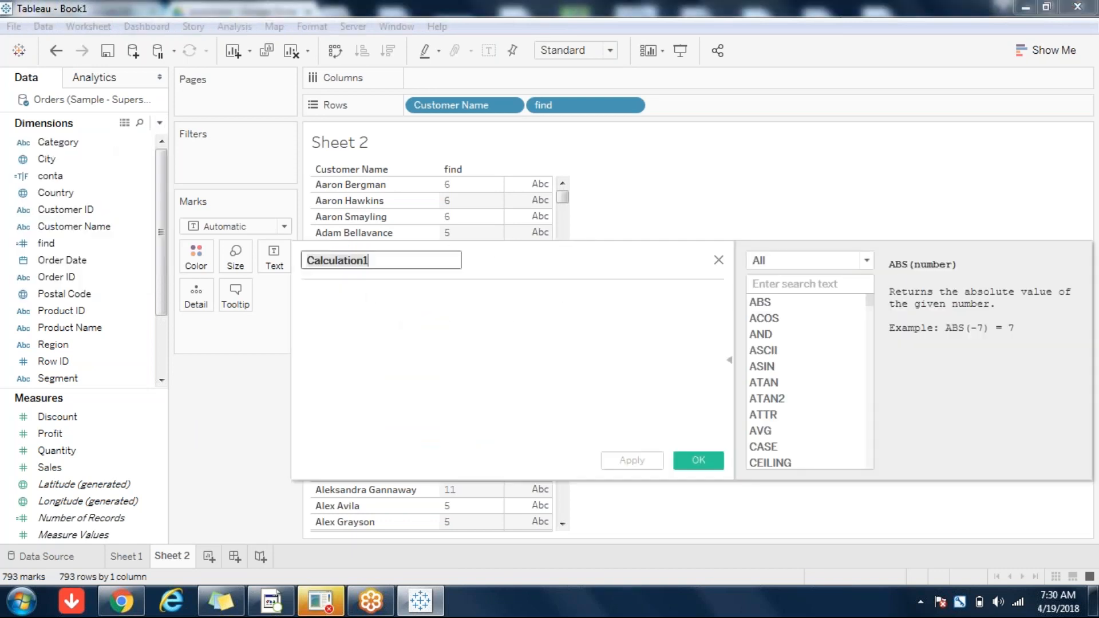
Step: Filter functions to String and read the FIND, FINDNTH, ISDATE and LEFT descriptions
left_click(867, 261)
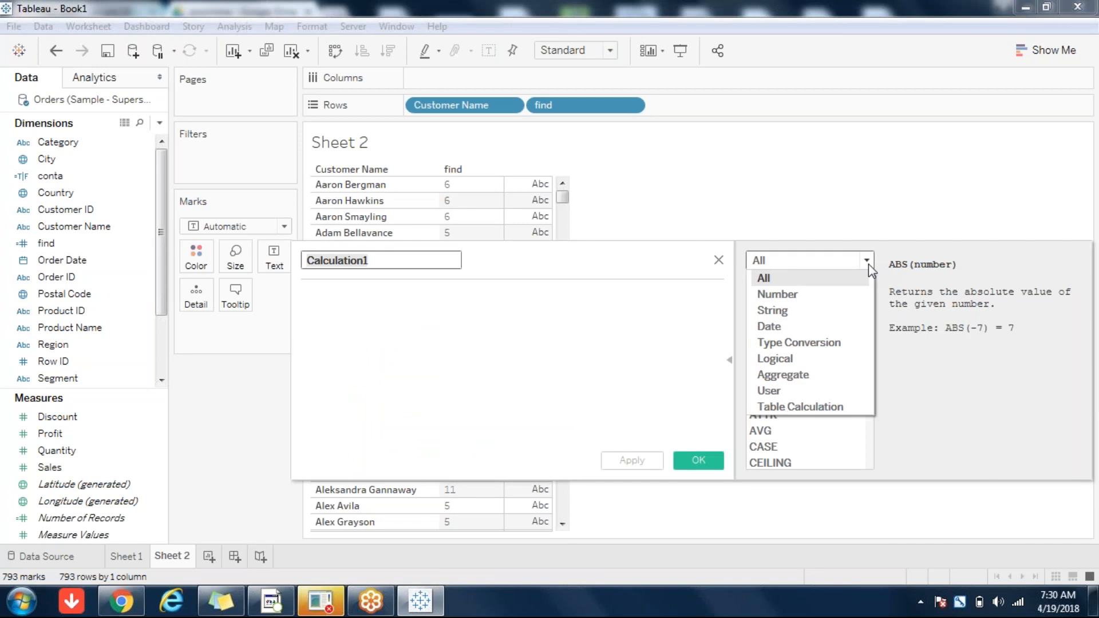
left_click(806, 312)
left_click(770, 367)
left_click(784, 383)
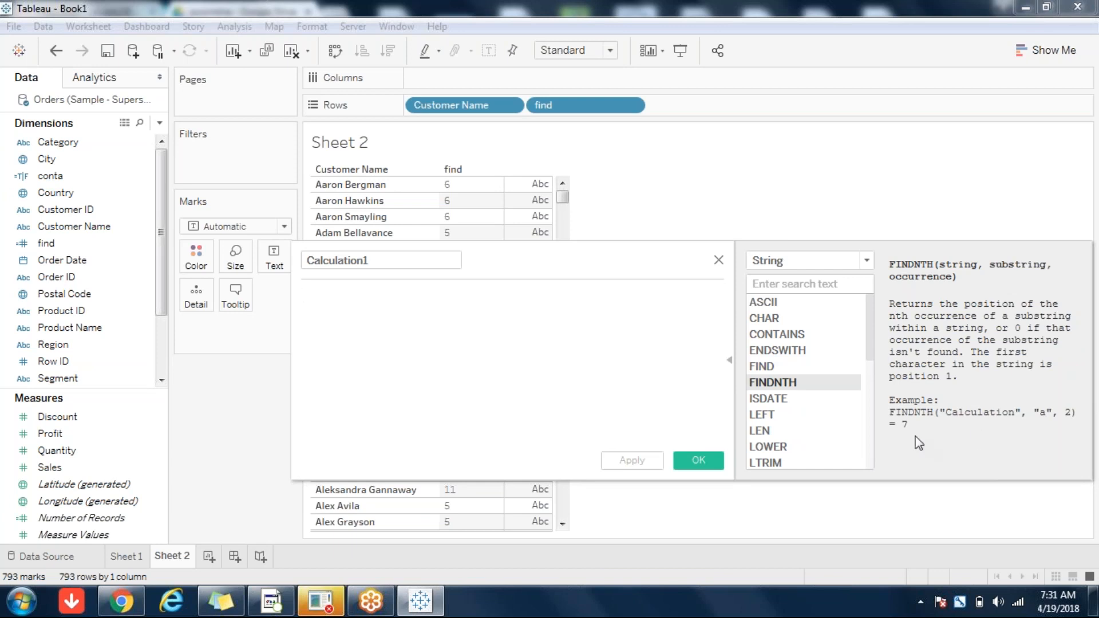
left_click(770, 400)
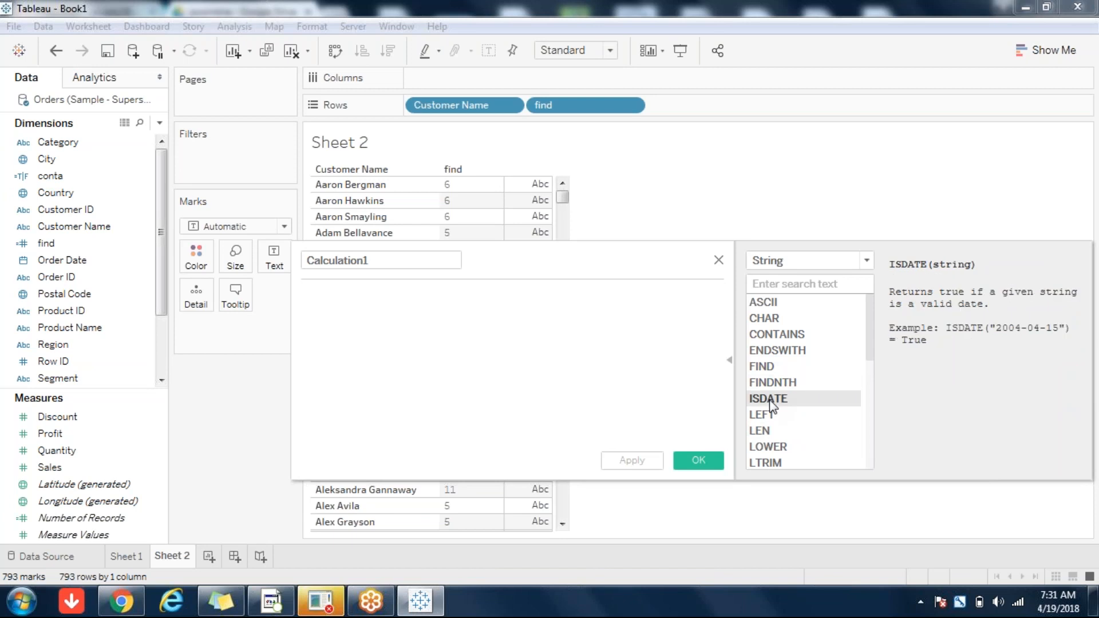
left_click(767, 418)
double_click(394, 266)
Step: Name the calculation 'left' and enter the formula LEFT([Customer Name],[find])
type("left")
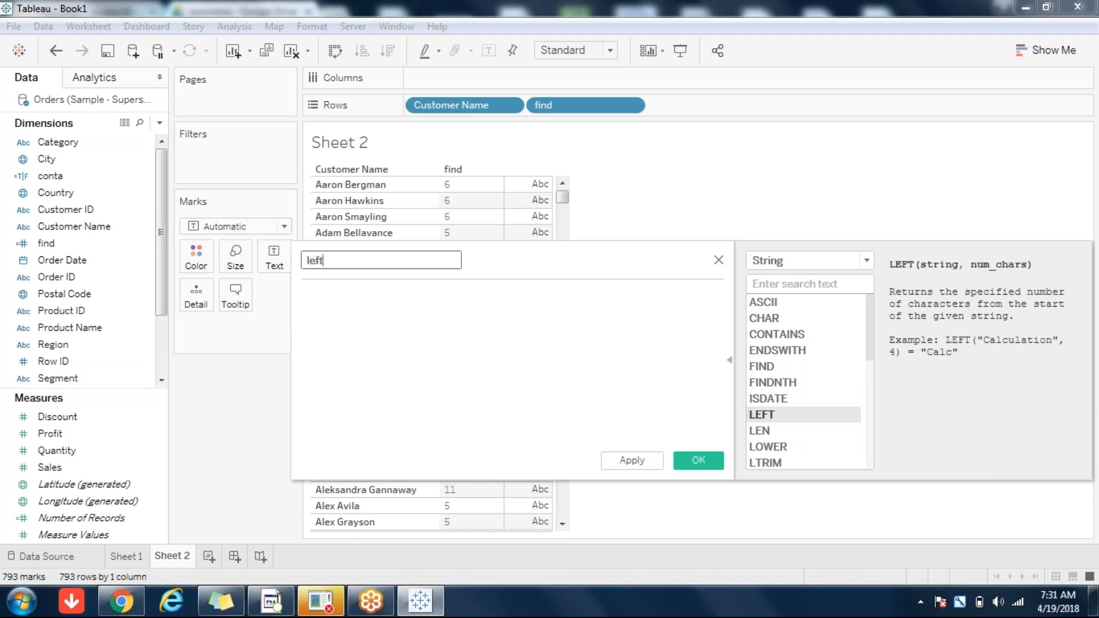
double_click(770, 417)
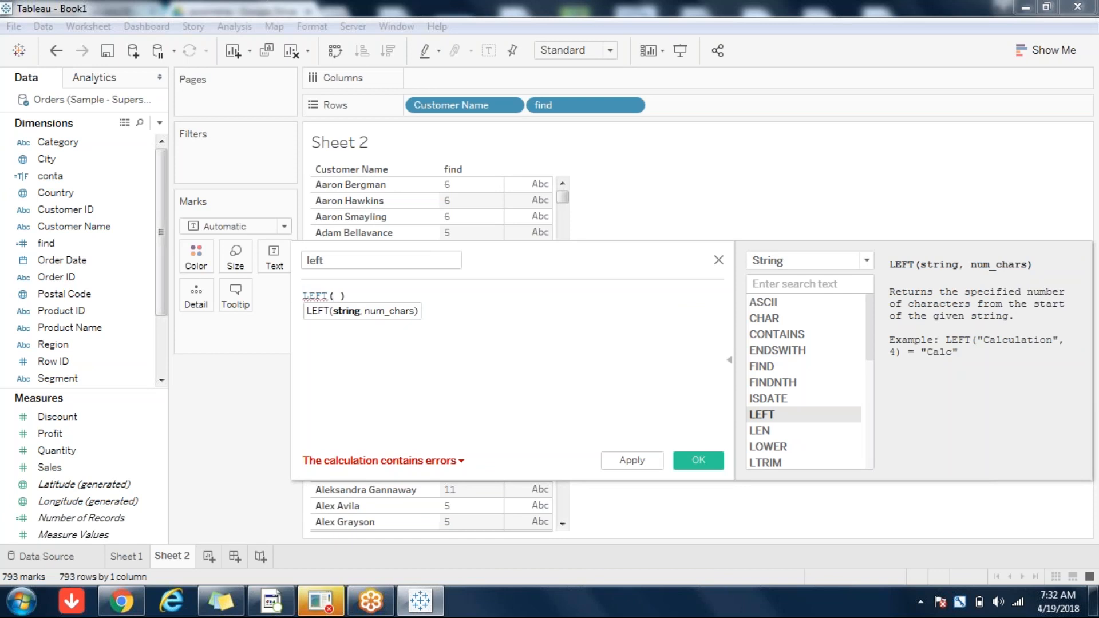
type("cus")
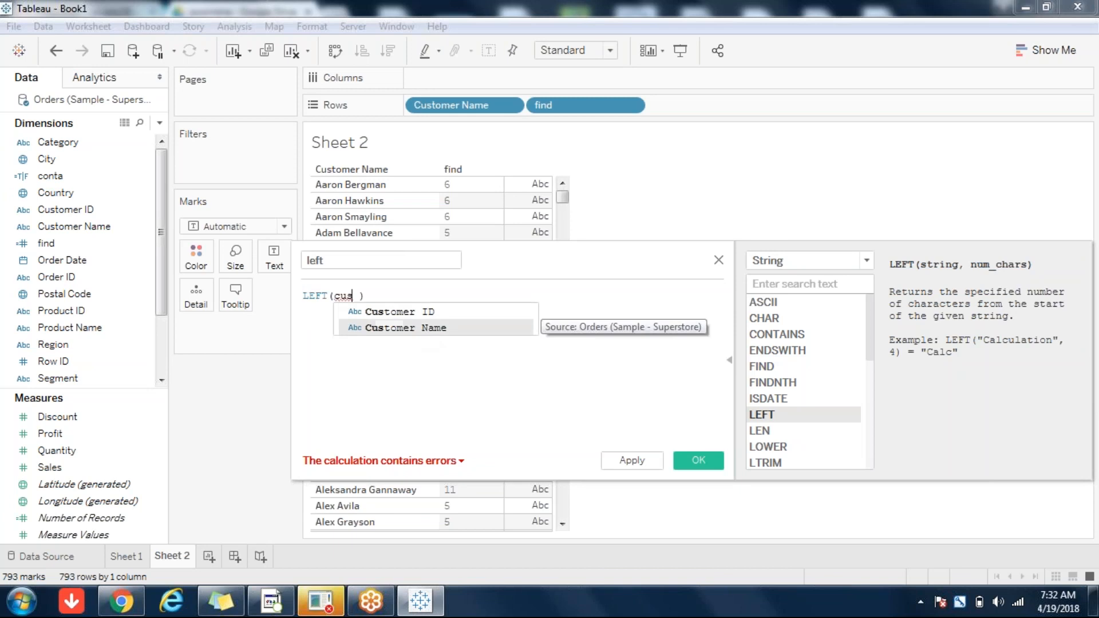
double_click(437, 328)
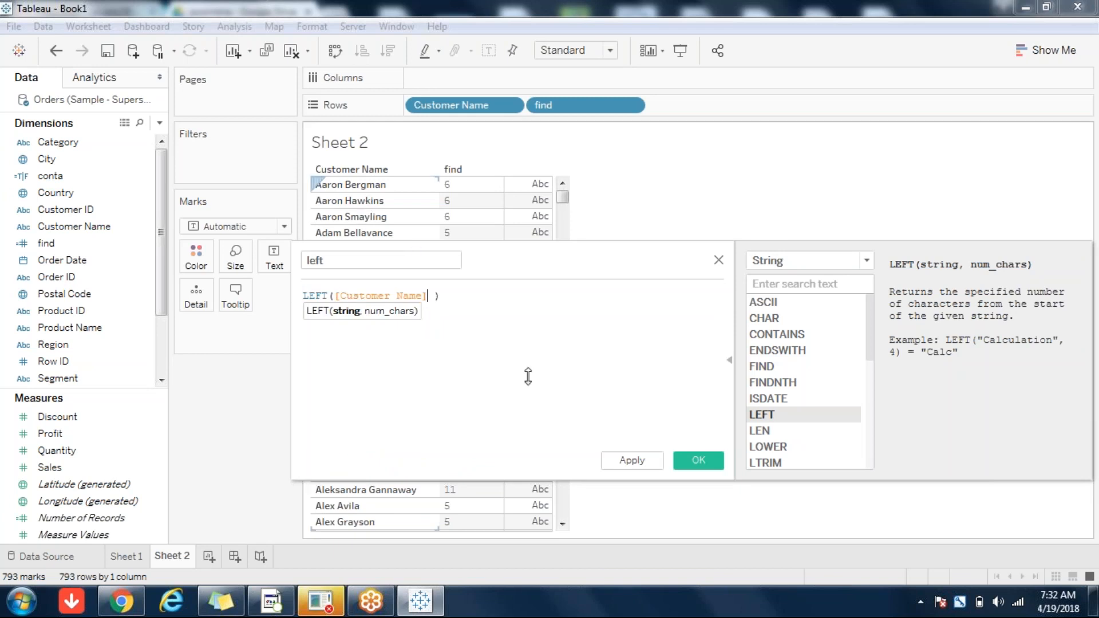
type(",")
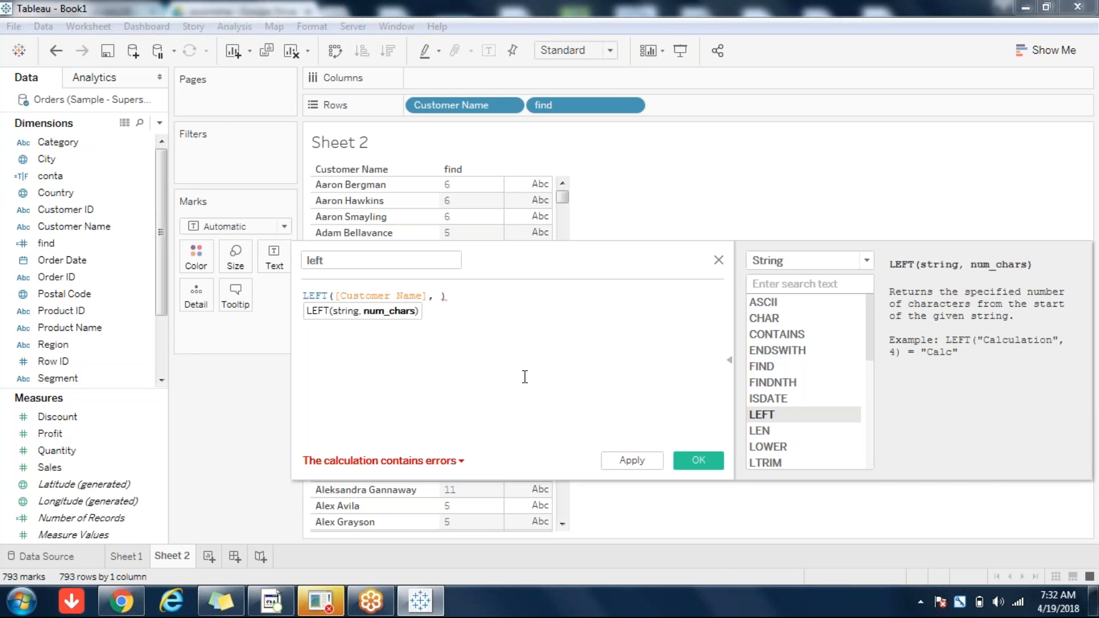
type("fi")
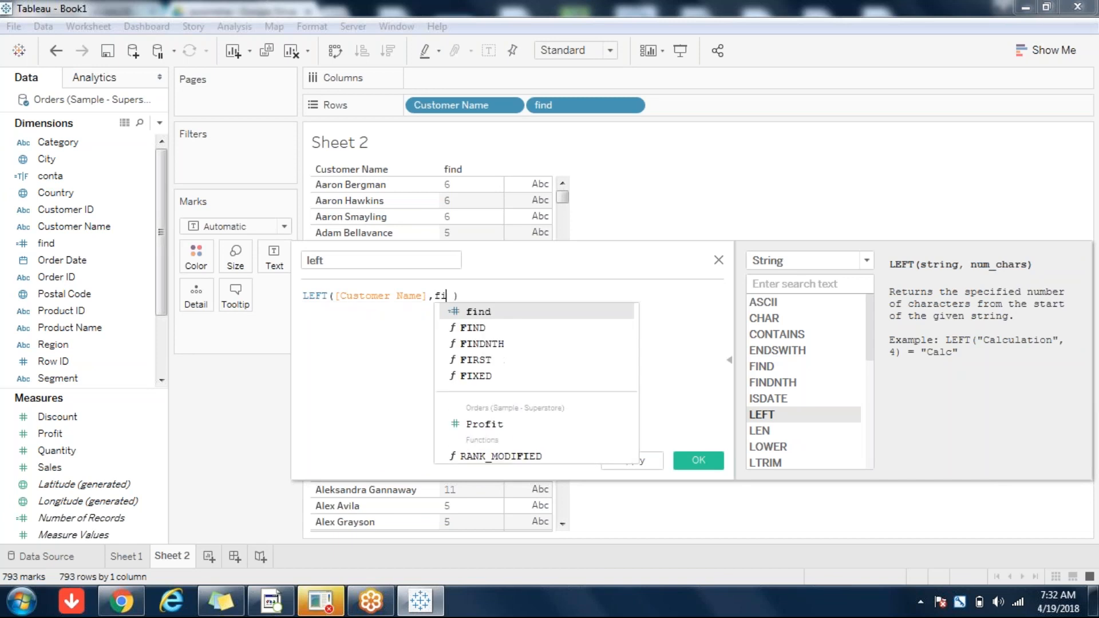
left_click(479, 313)
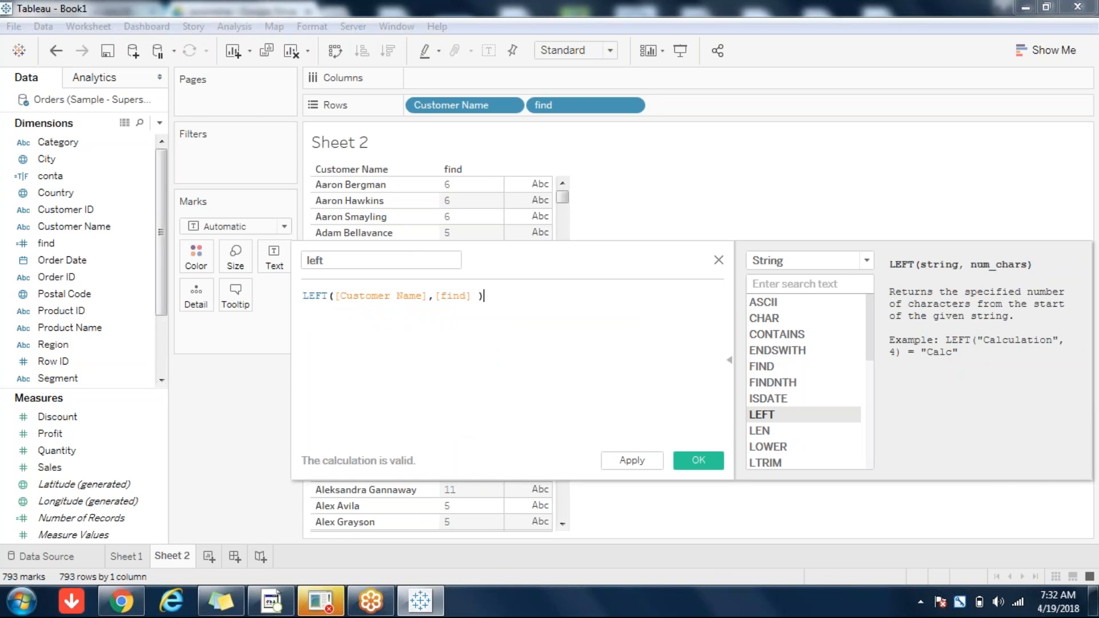
left_click(479, 299)
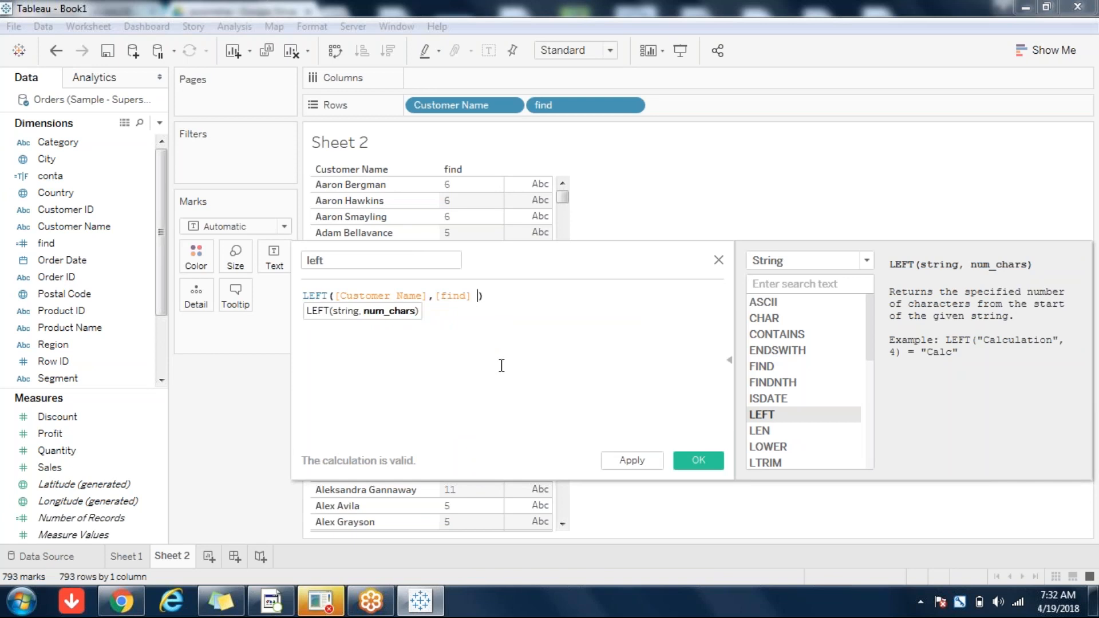
key("BackSpace")
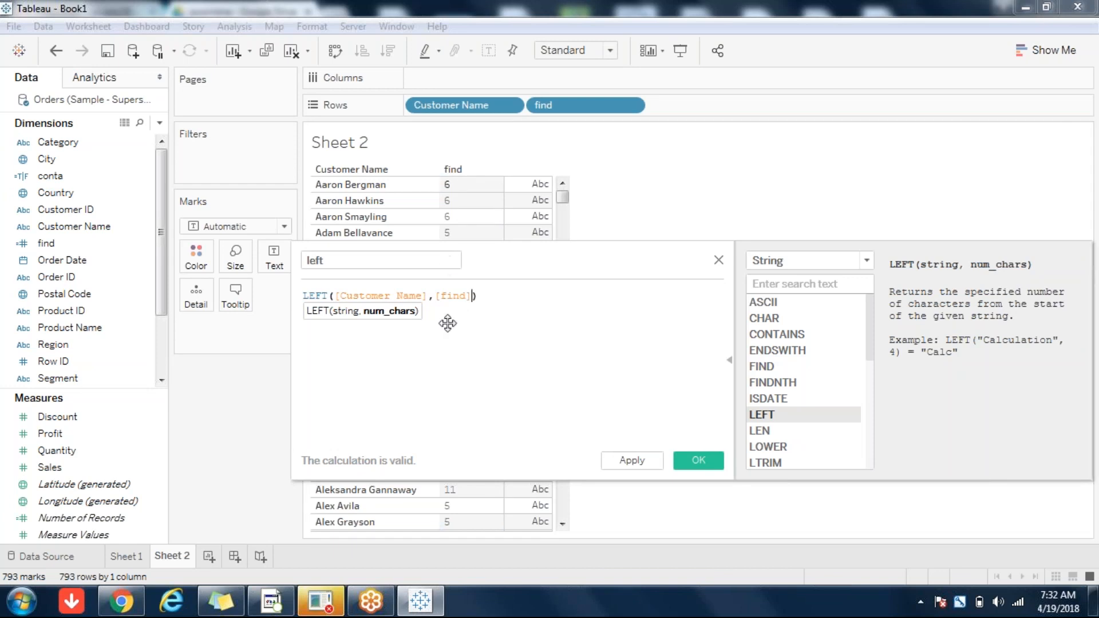
left_click_drag(508, 265, 714, 233)
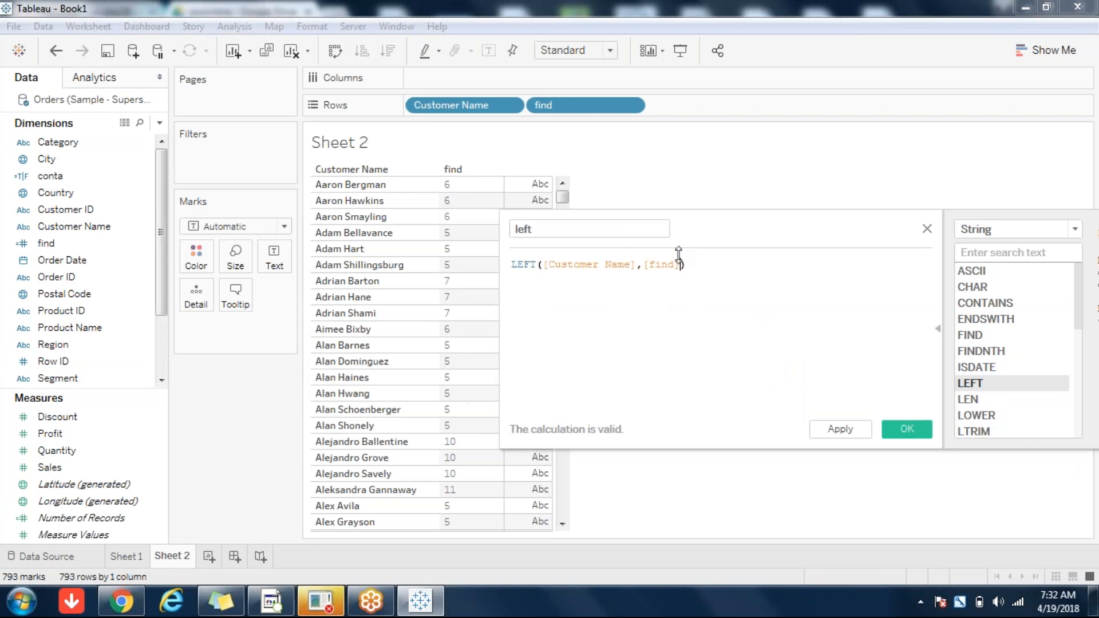
Step: Save the left field and add it to Sheet 2's Rows, showing first names beside find
left_click(907, 429)
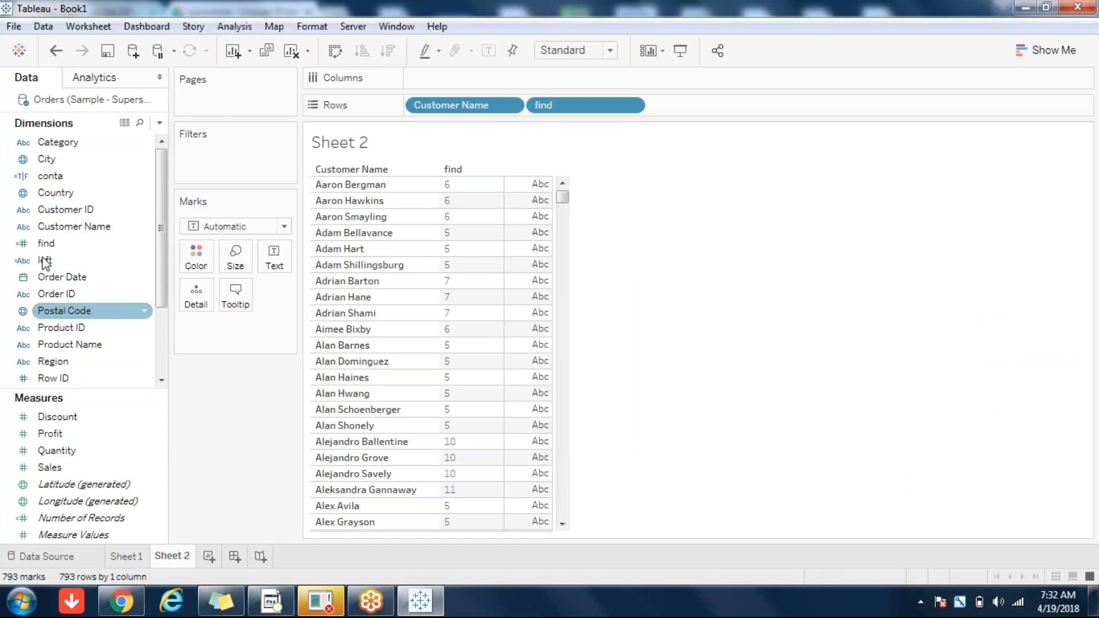
double_click(44, 260)
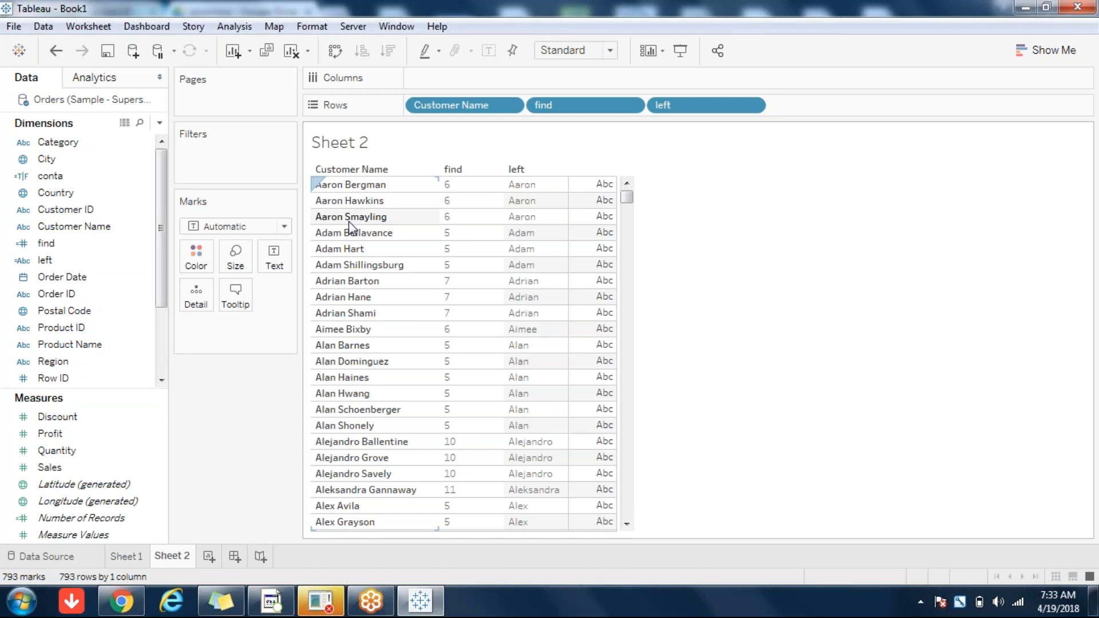
left_click(215, 444)
left_click(160, 124)
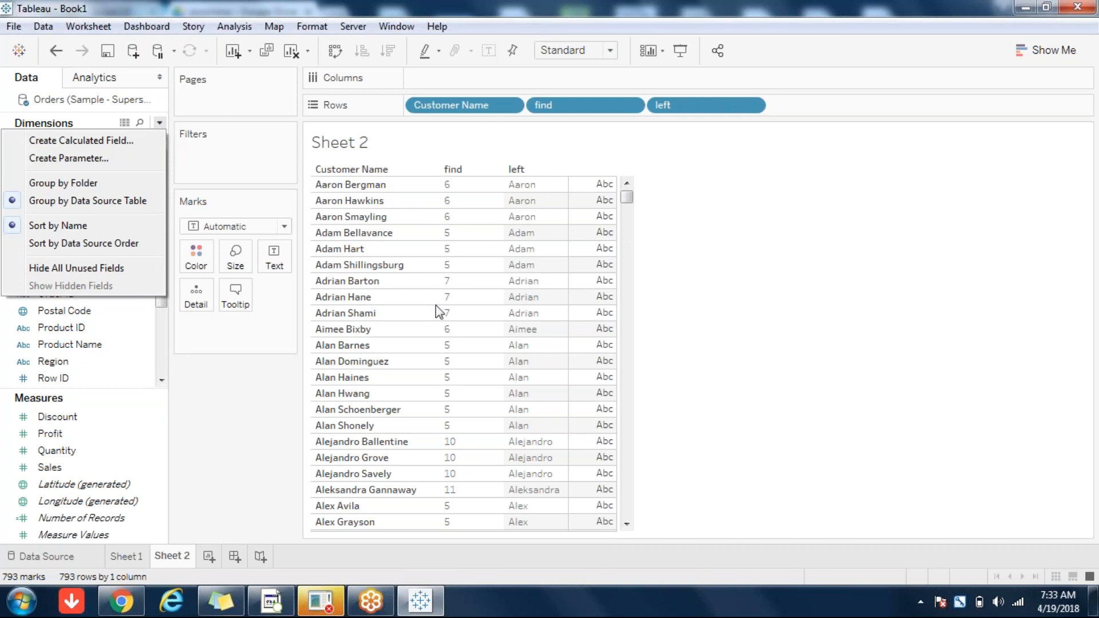
left_click(716, 612)
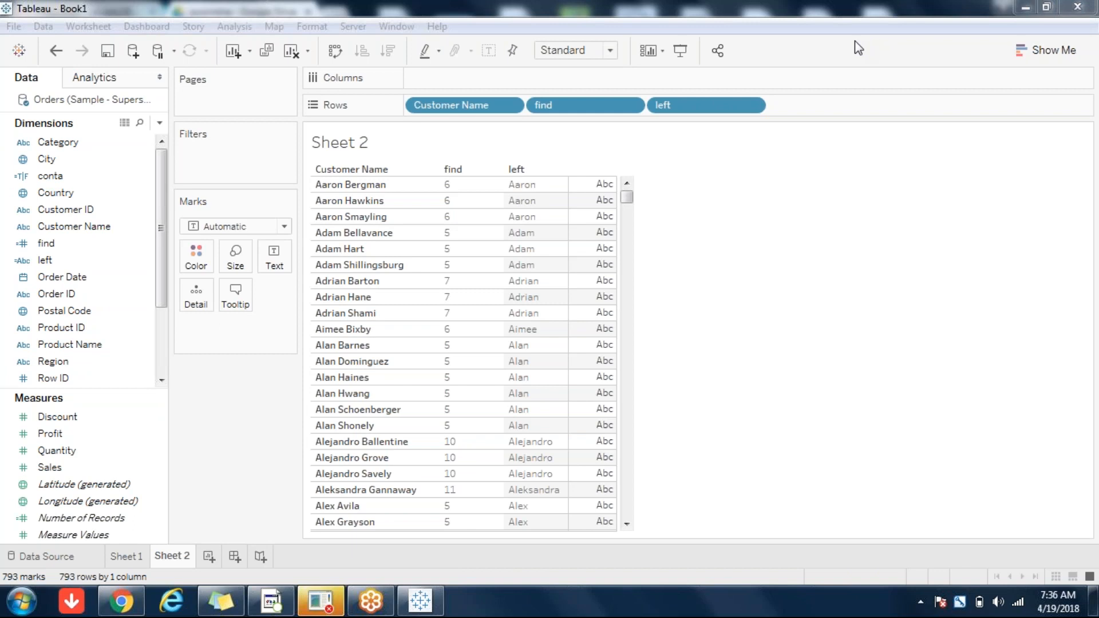
Step: Review the find formula FIND([Customer Name],' ') and close it unchanged, then bring up left's menu
right_click(54, 259)
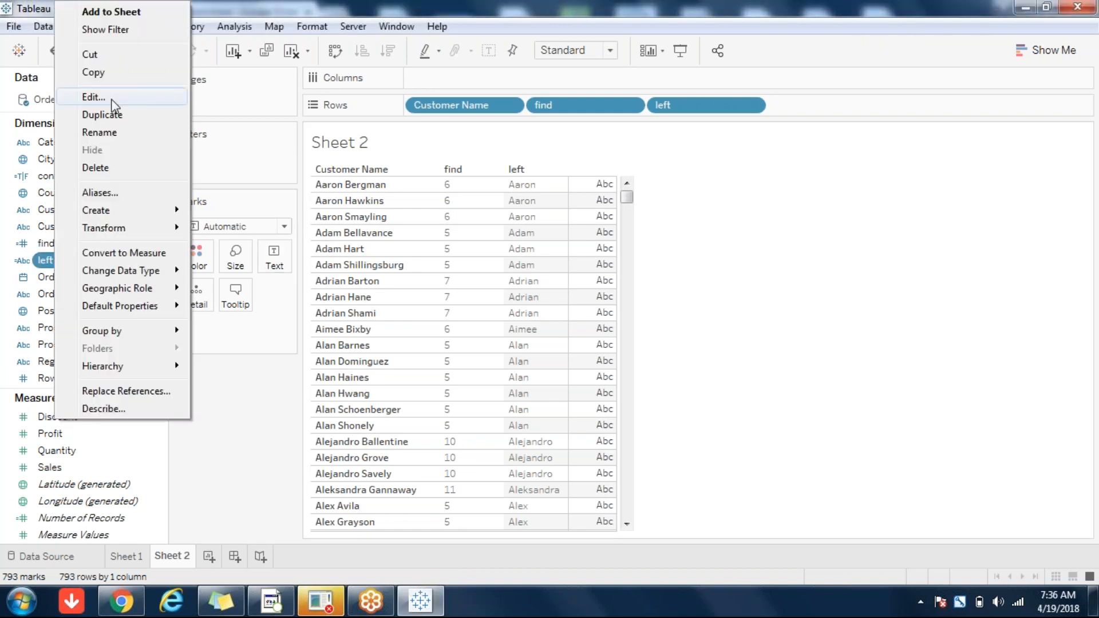
left_click(233, 485)
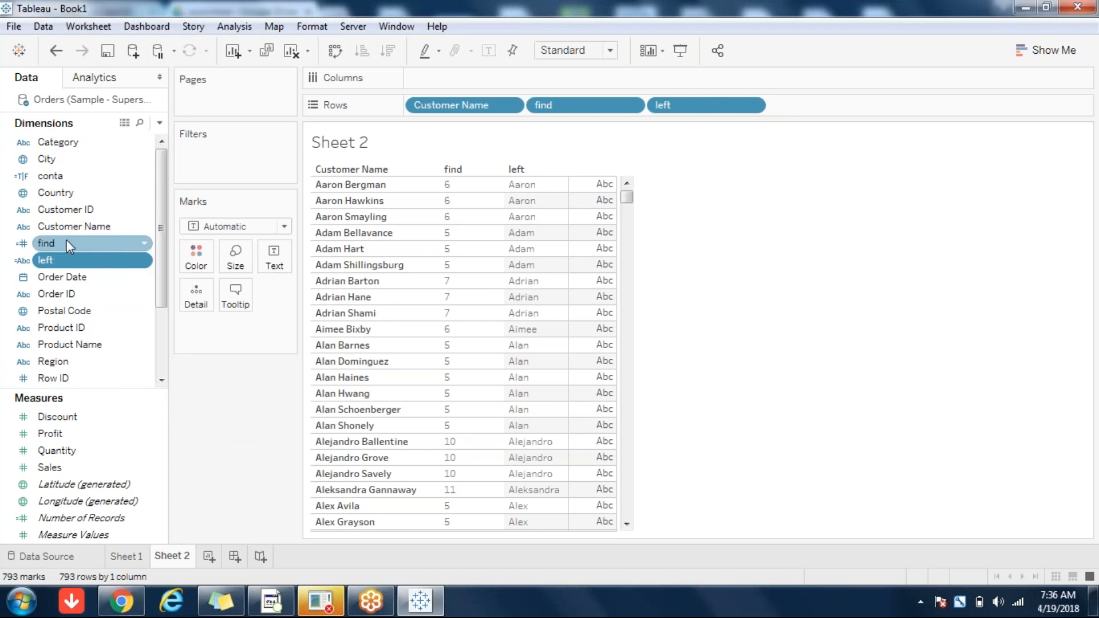
right_click(61, 242)
left_click(102, 99)
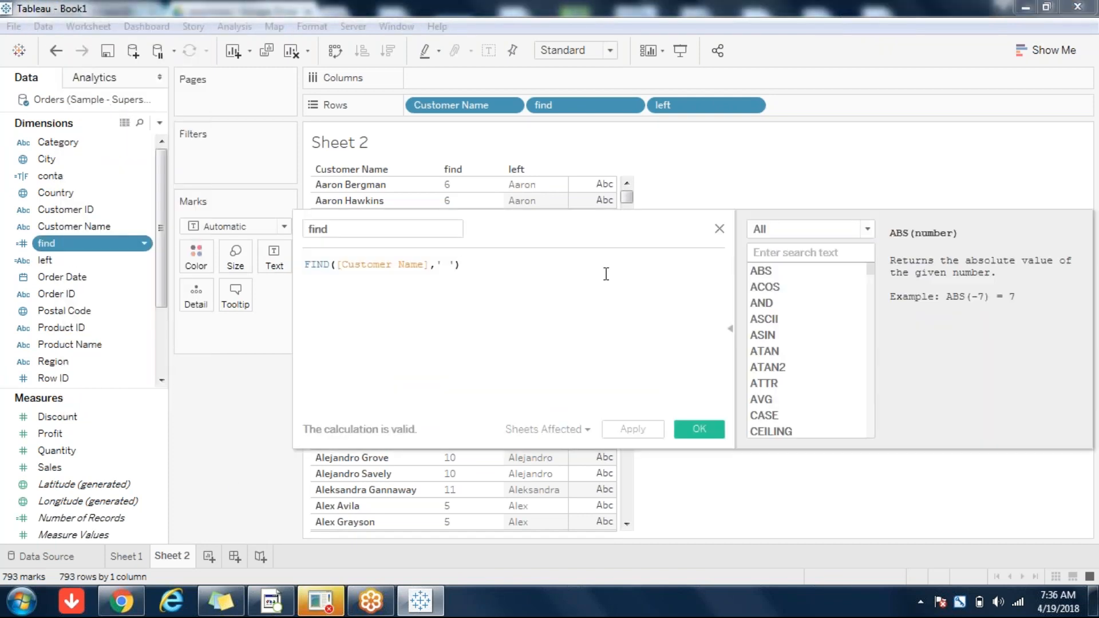
left_click_drag(510, 233, 783, 268)
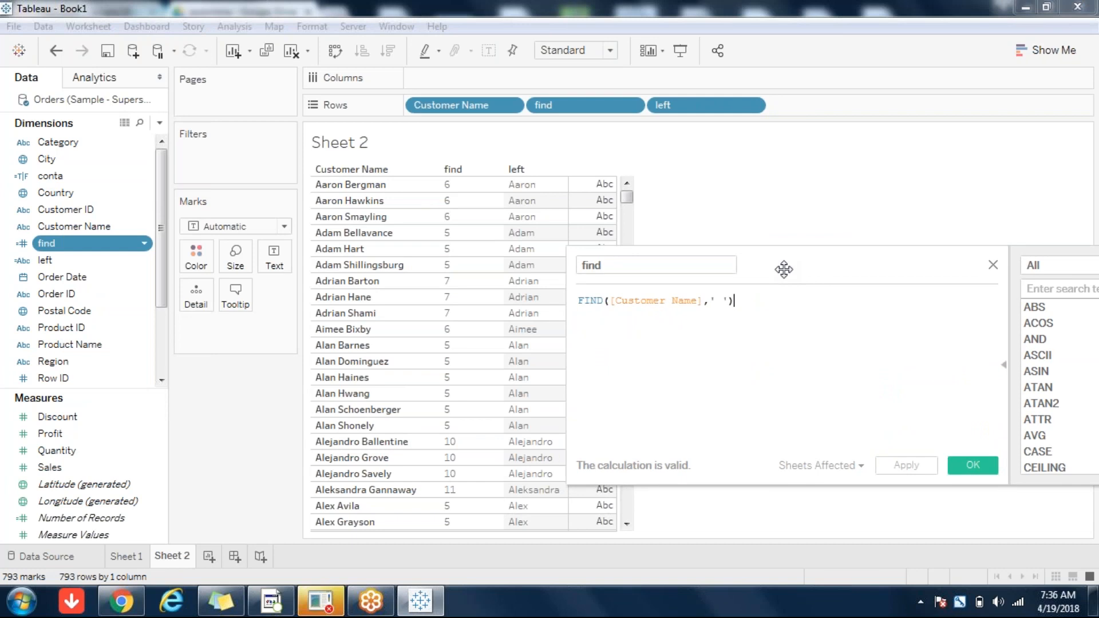
left_click(993, 265)
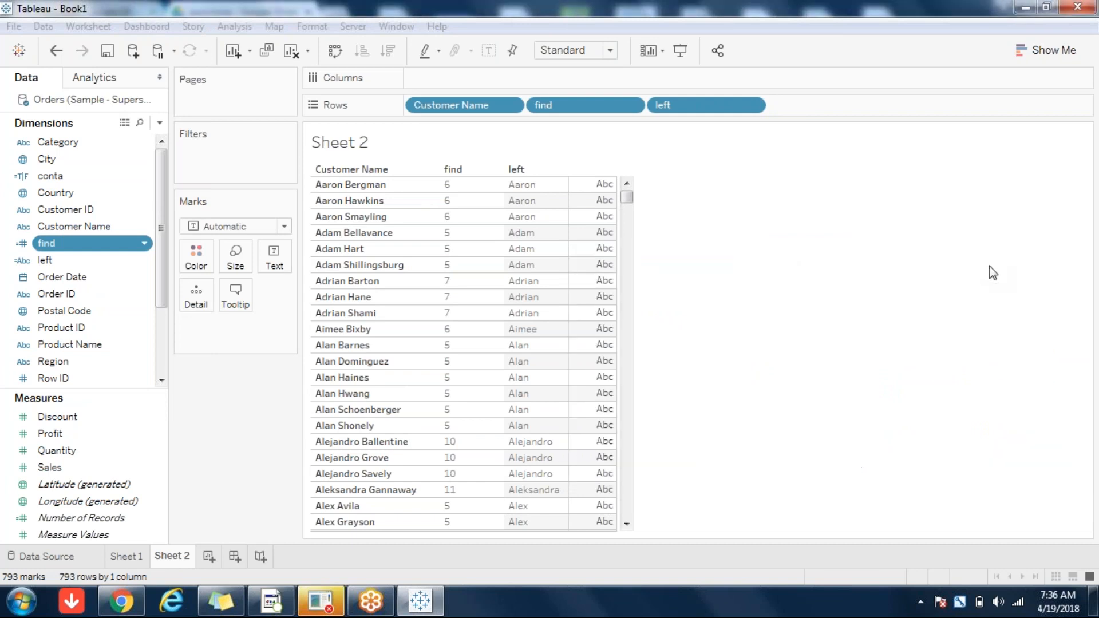
right_click(48, 264)
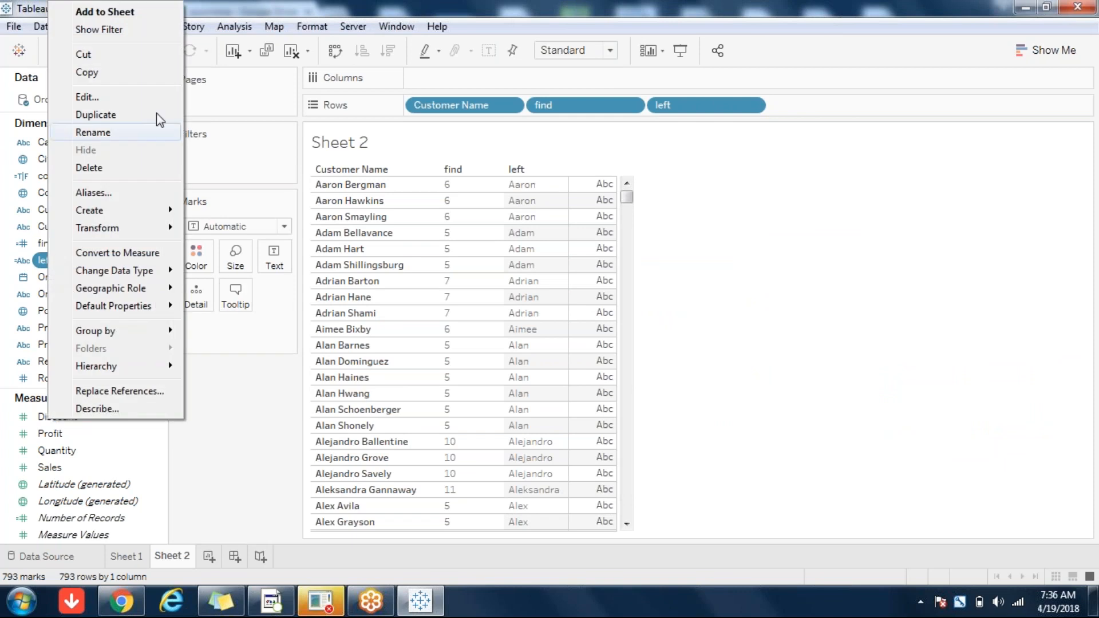
Step: Open the LEFT([Customer Name],[find]) formula beside the table and select its [find] argument
left_click(91, 99)
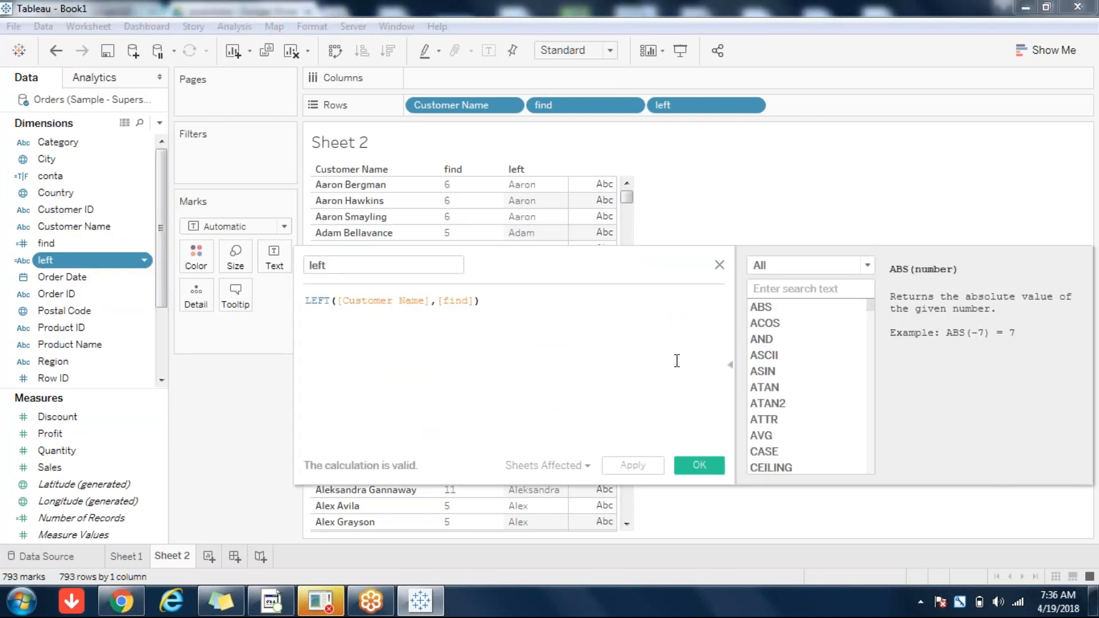
left_click_drag(518, 261, 694, 313)
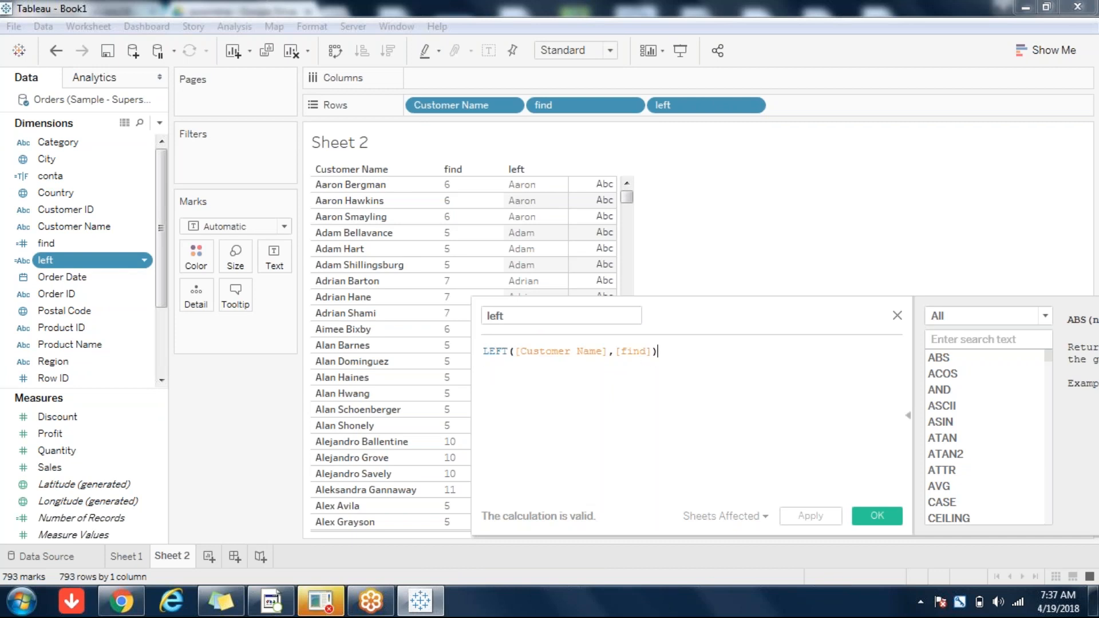
double_click(634, 346)
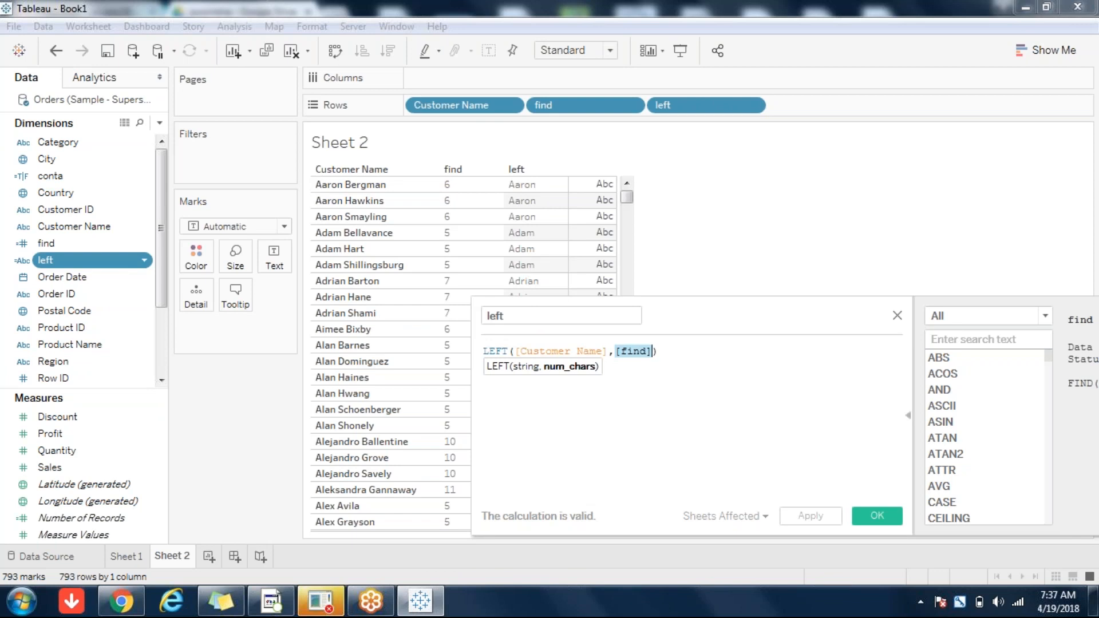
Step: Save left and start a new Calculation1 with the function reference limited to String functions
left_click(878, 516)
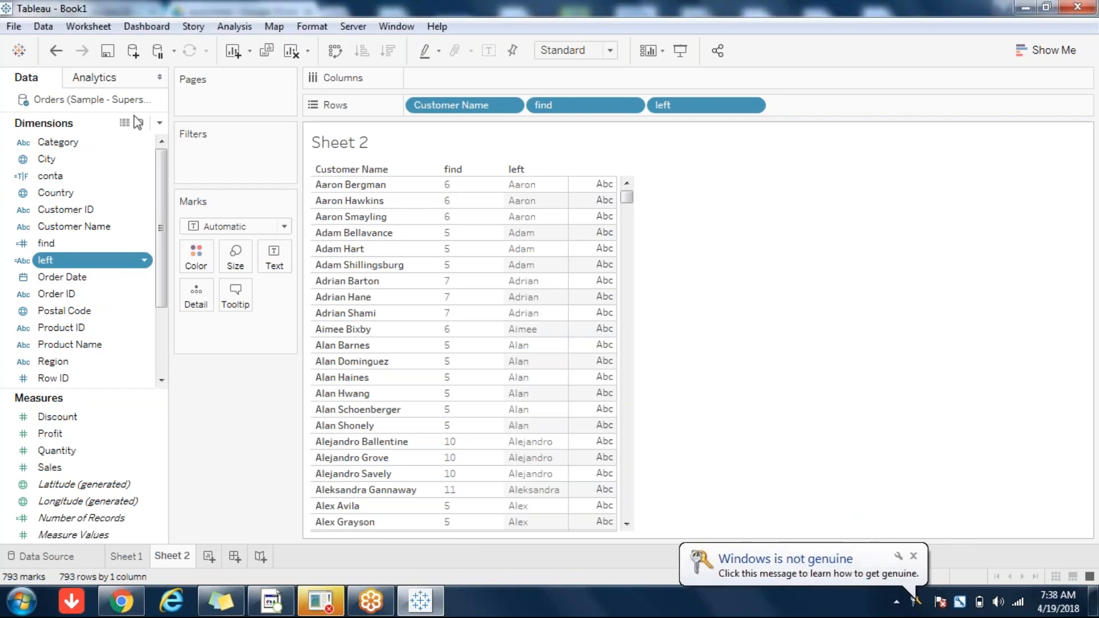
left_click(160, 123)
left_click(125, 142)
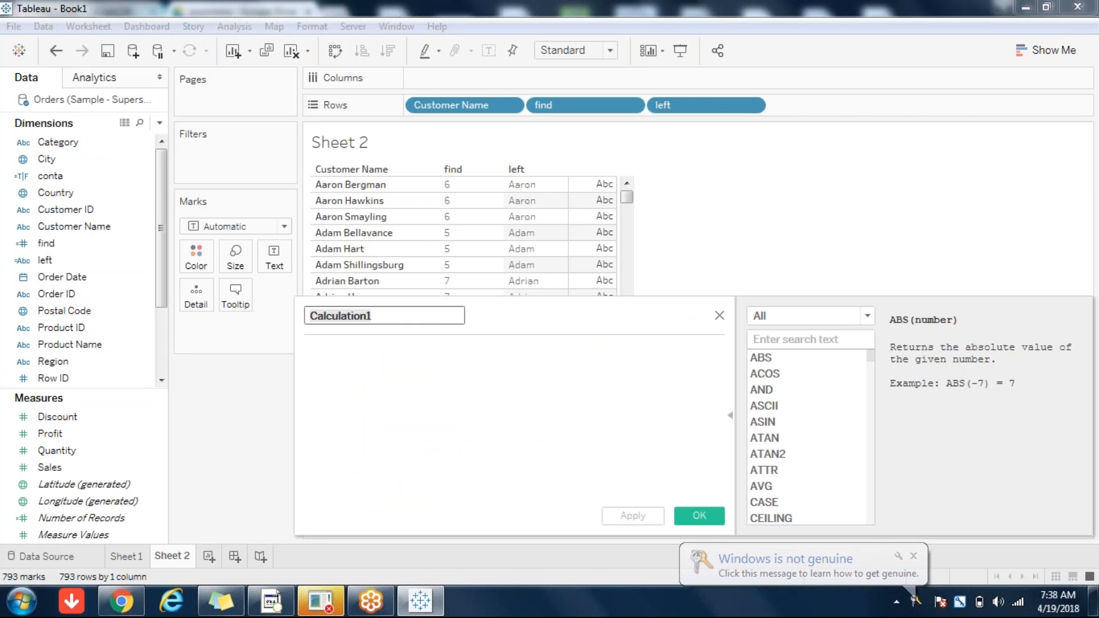
left_click(859, 317)
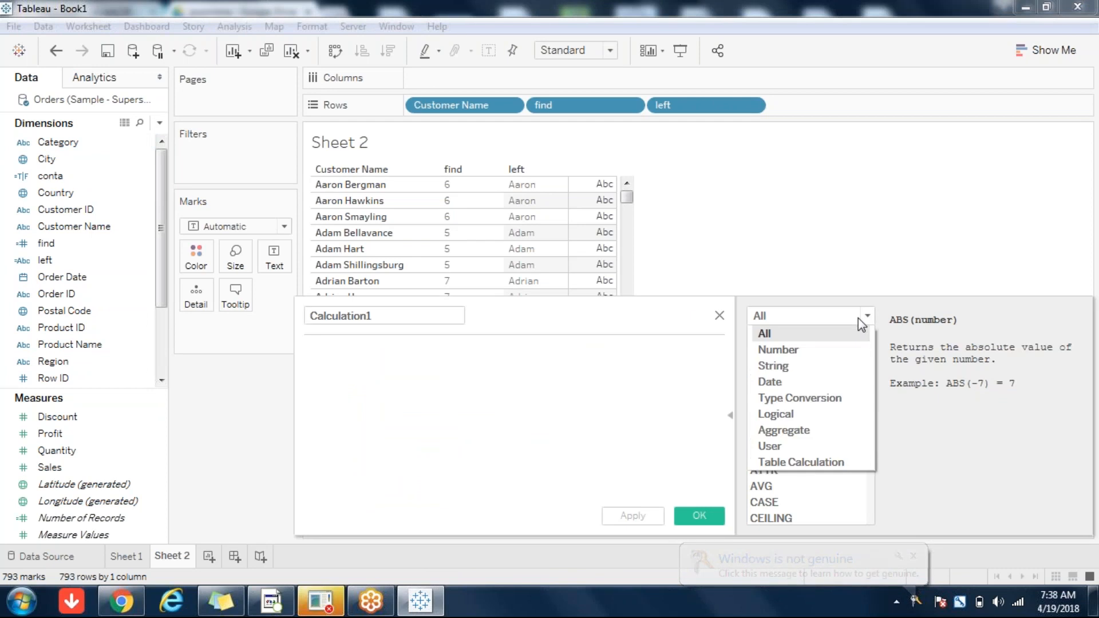
key("Escape")
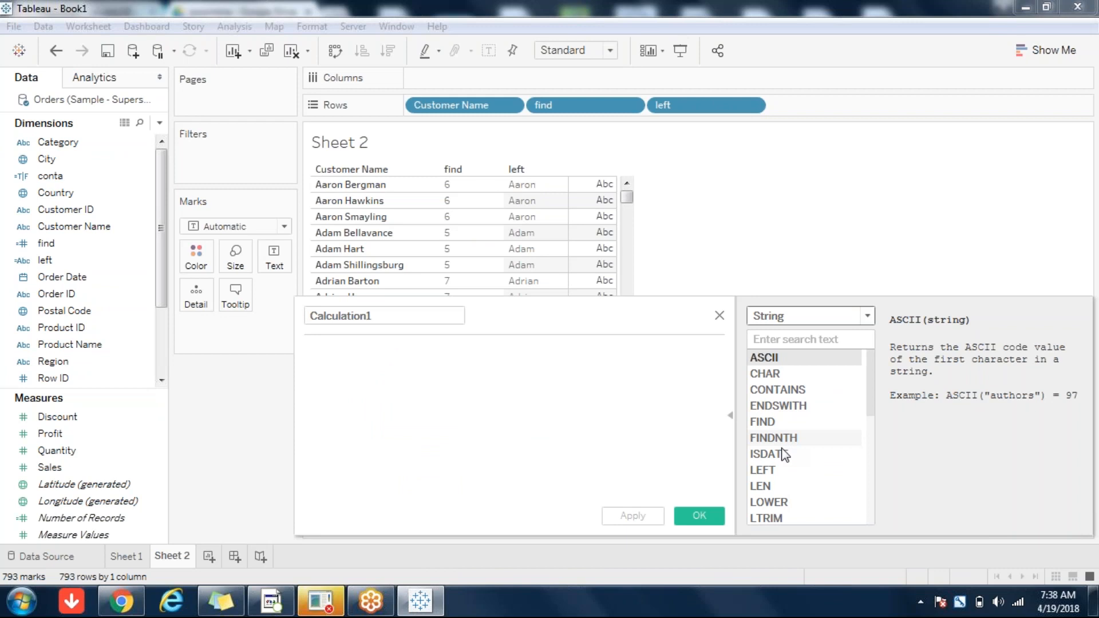
left_click(761, 490)
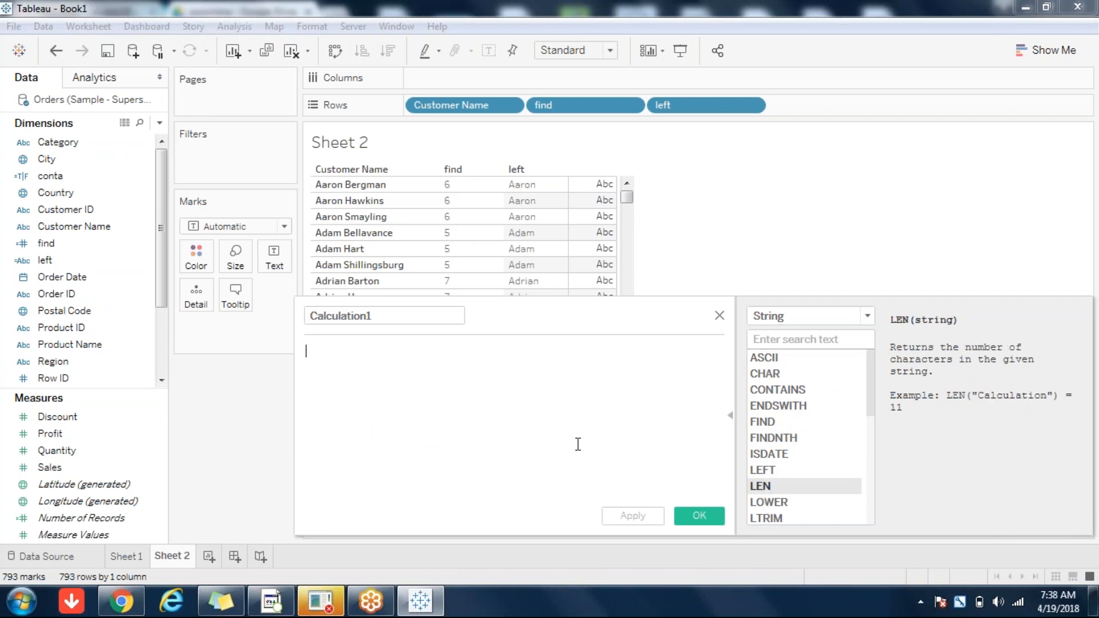
Step: Read the help for LOWER, TRIM, RTRIM and MAX in the String function list
left_click_drag(527, 326, 400, 317)
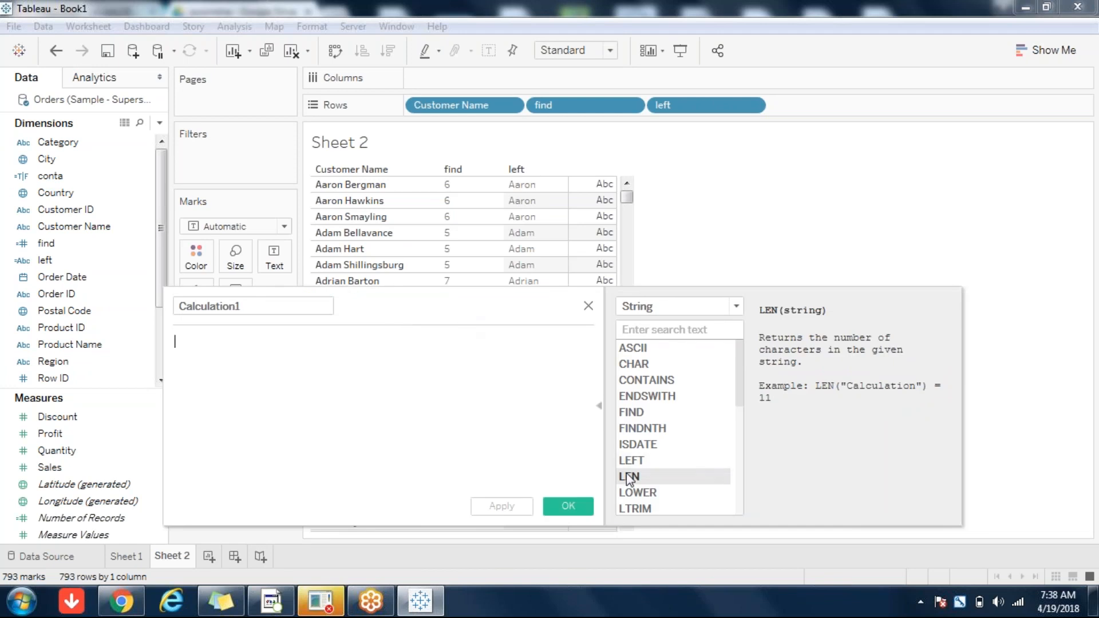
left_click(644, 494)
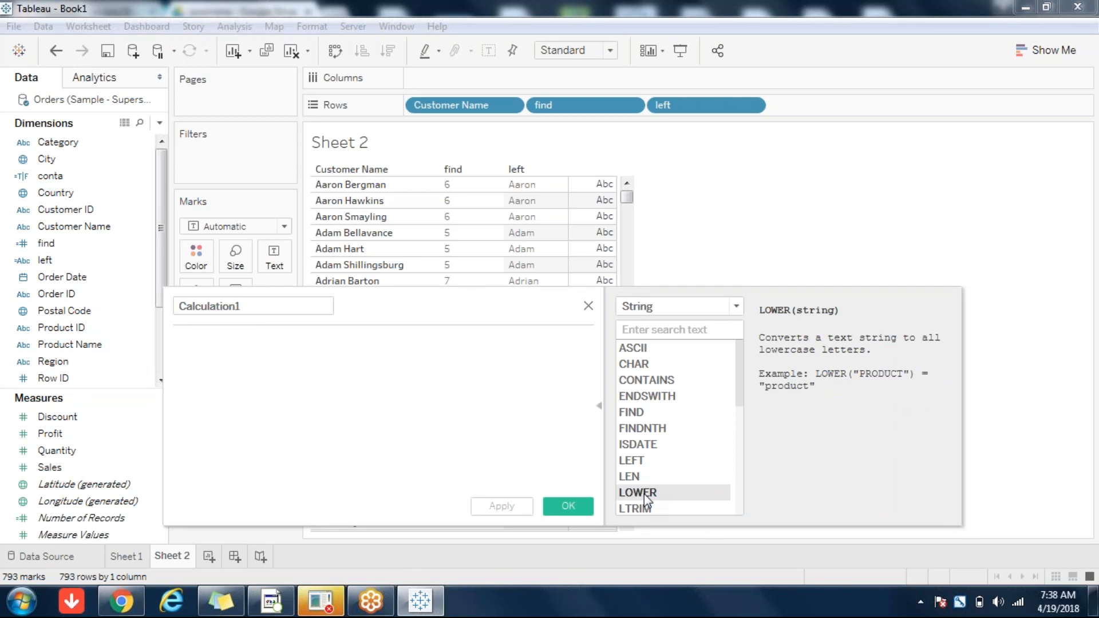
left_click_drag(739, 377, 756, 517)
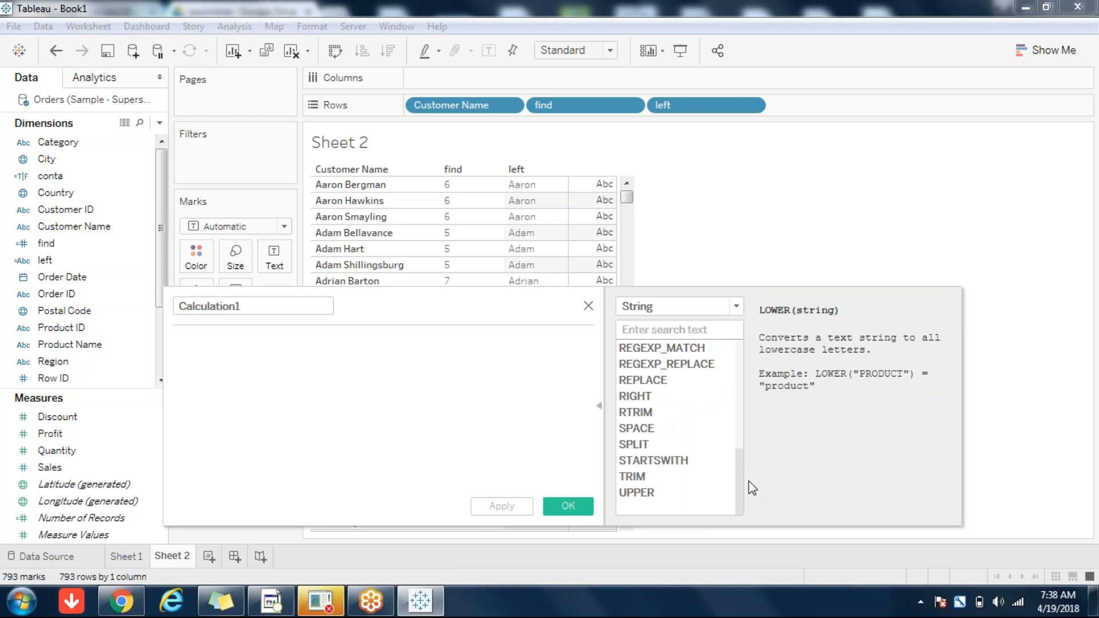
left_click_drag(743, 481, 739, 418)
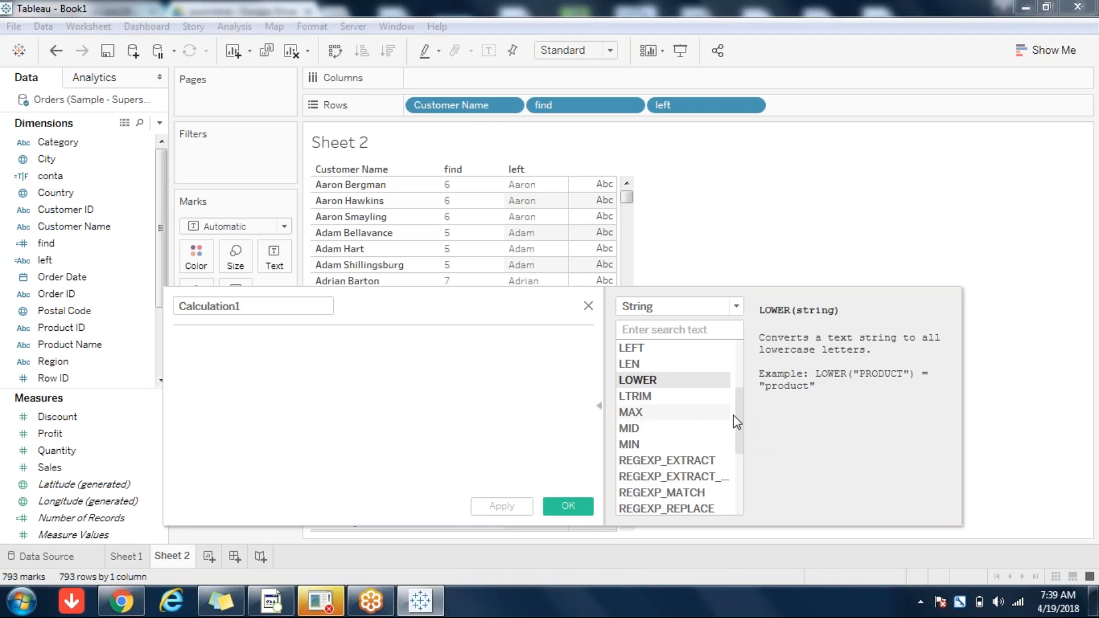
mouse_move(686, 406)
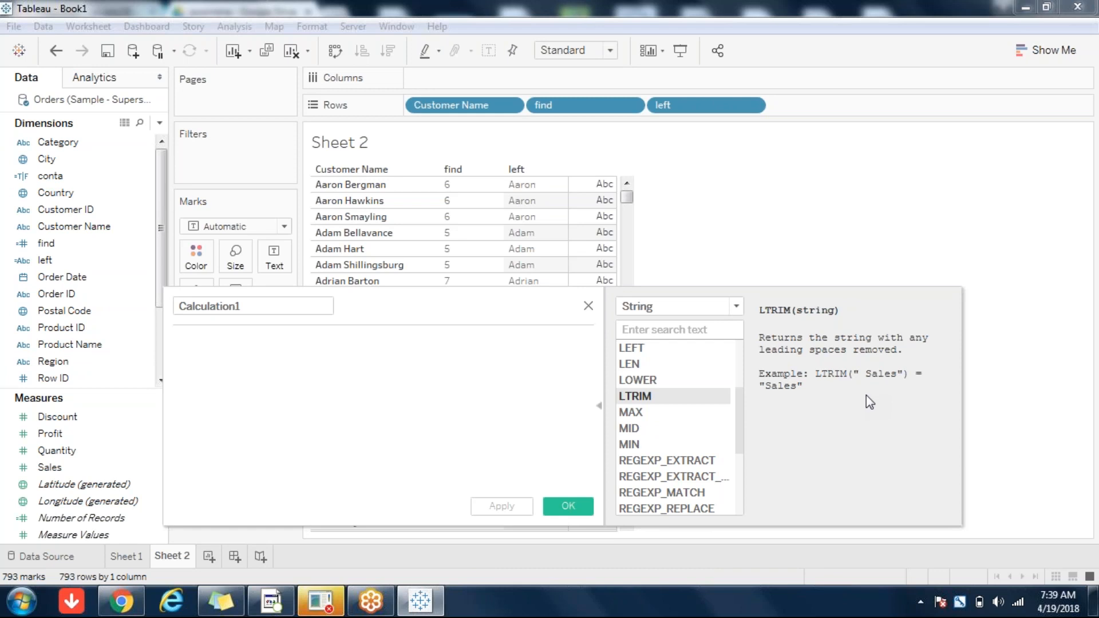
left_click_drag(742, 425, 744, 504)
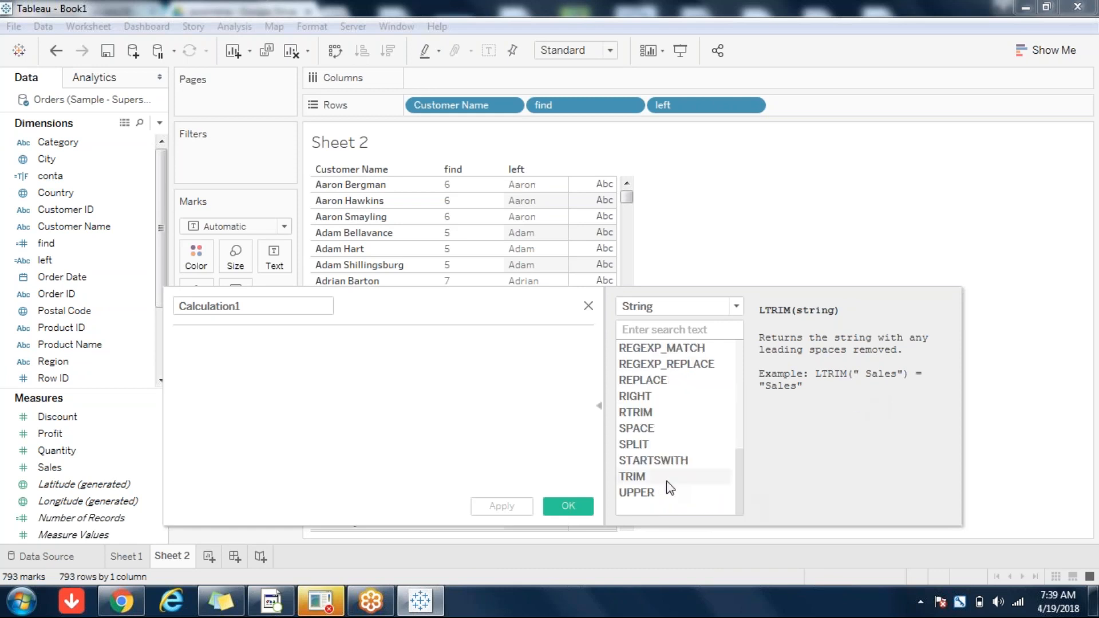
left_click(644, 480)
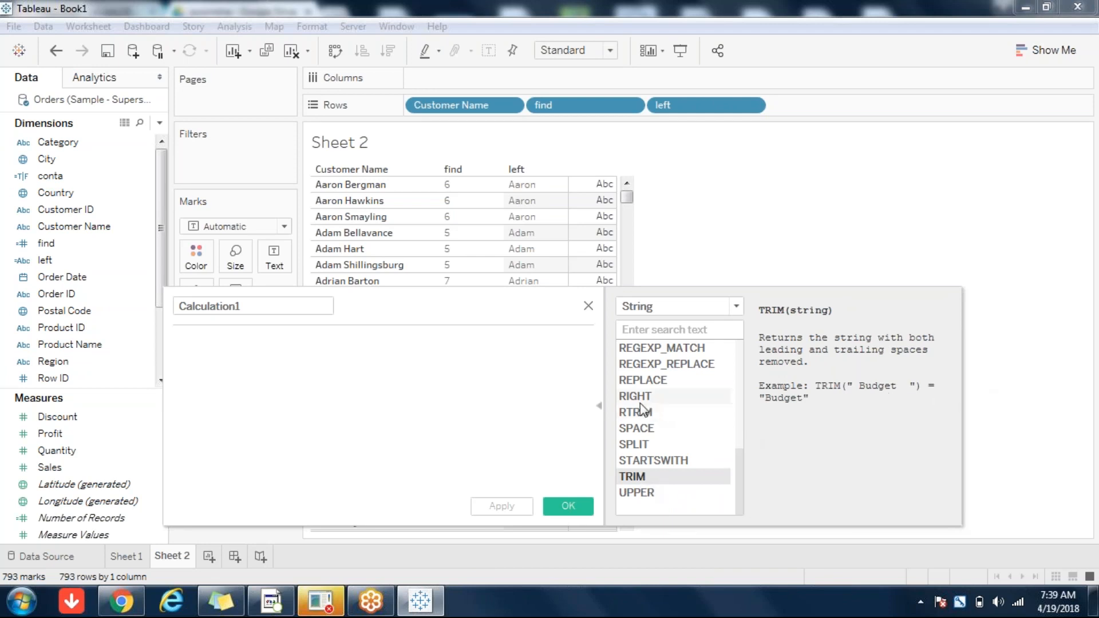
left_click(634, 417)
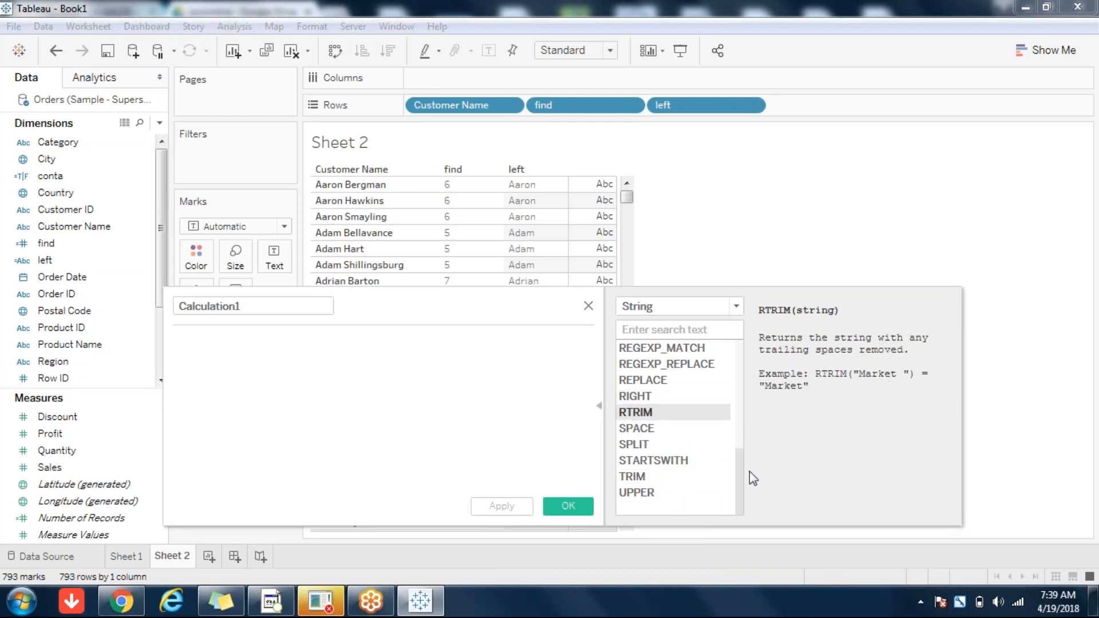
left_click_drag(740, 475, 745, 400)
left_click(636, 445)
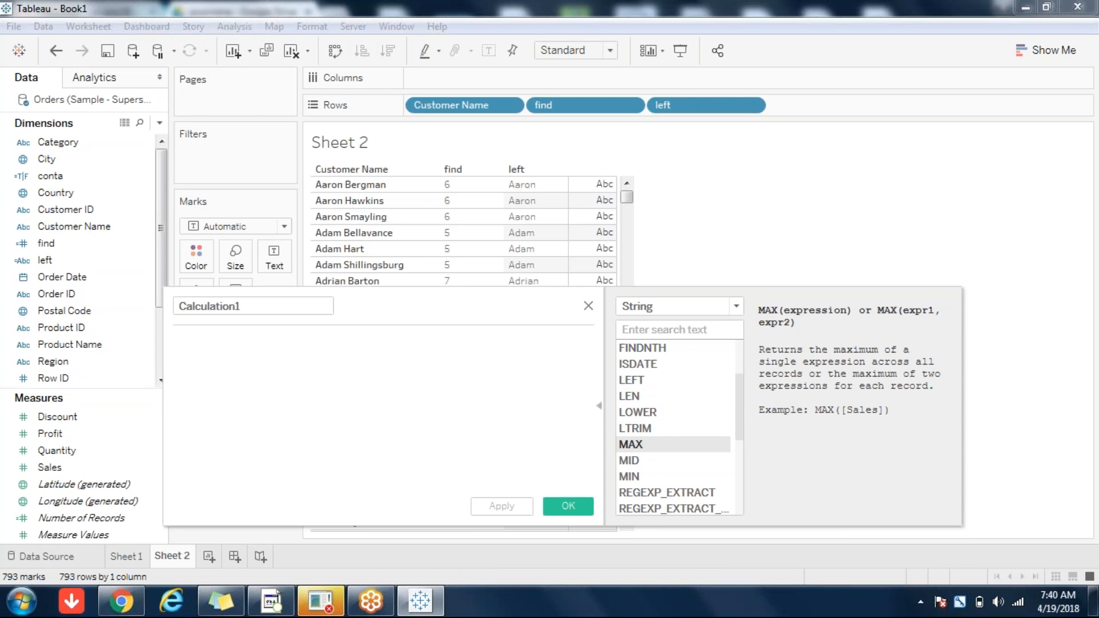
Step: Rename Calculation1 to max, enter MAX([Customer Name]) via autocomplete, and save it
left_click(256, 306)
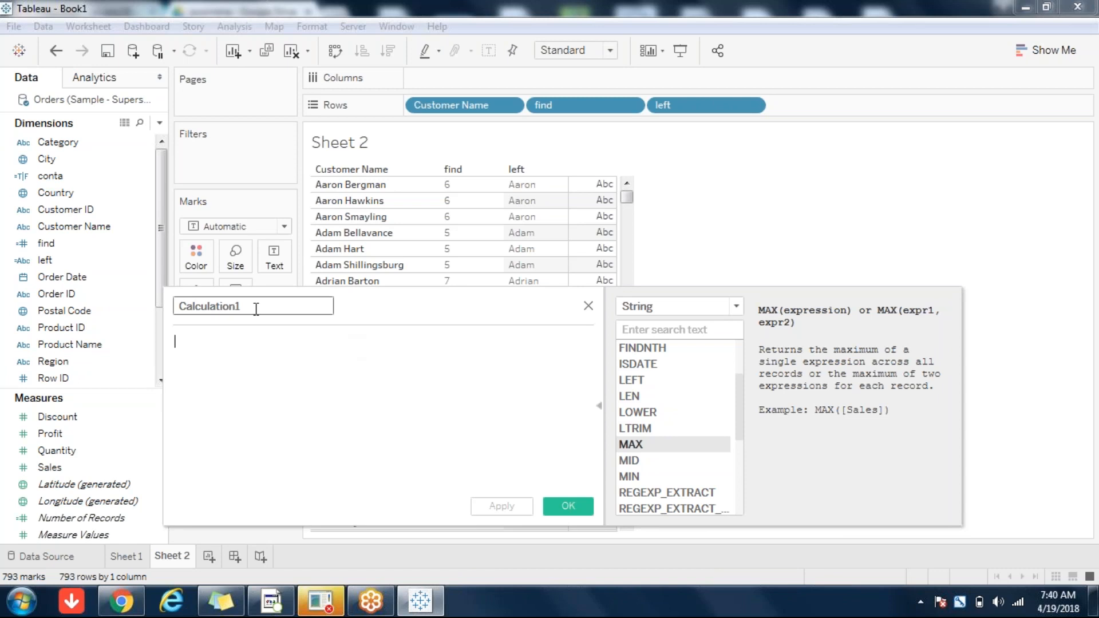
double_click(256, 308)
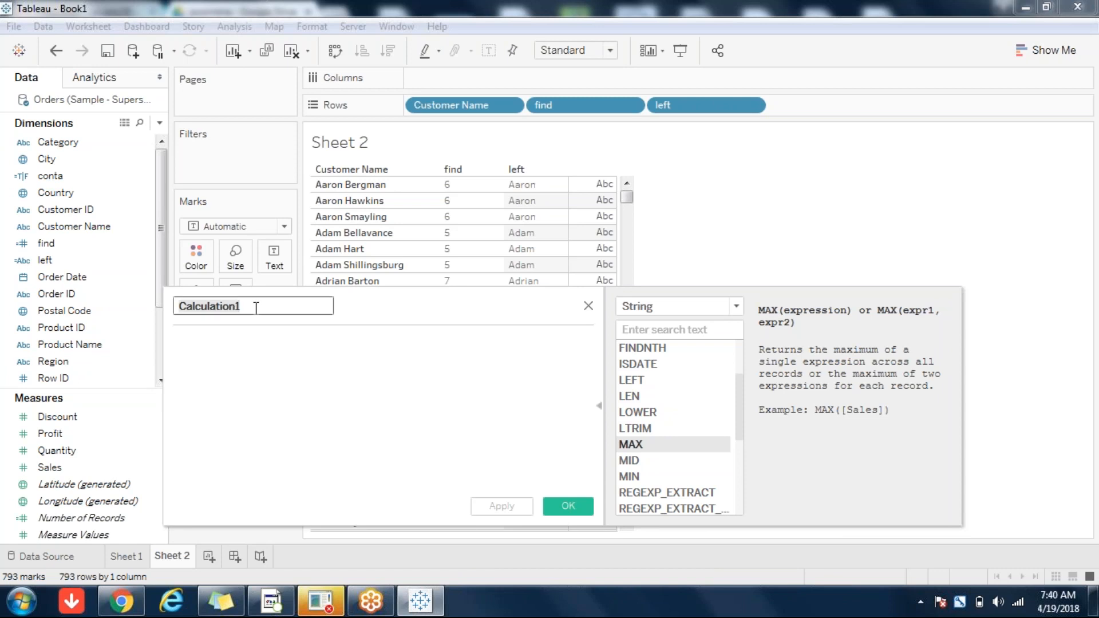
type("max")
key("Tab")
type("MA")
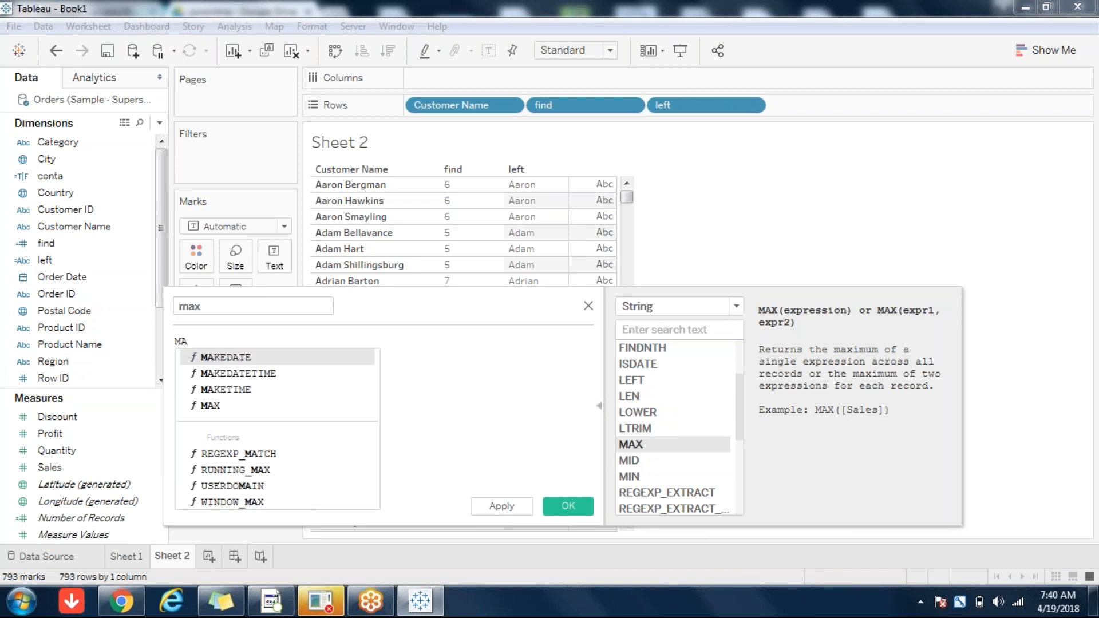
double_click(210, 405)
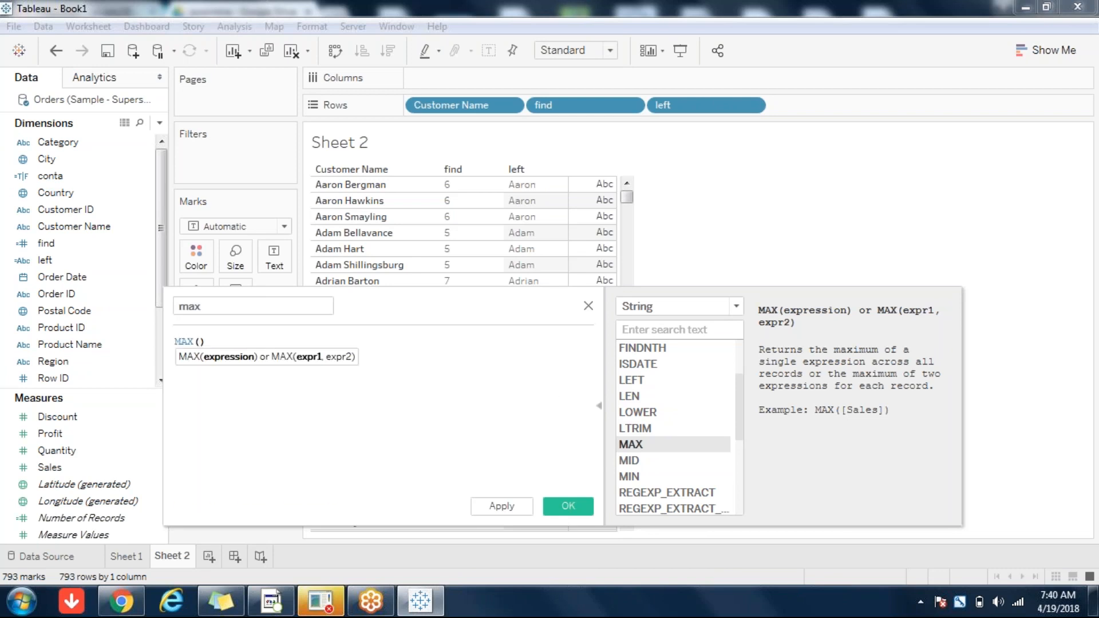
type("Cus")
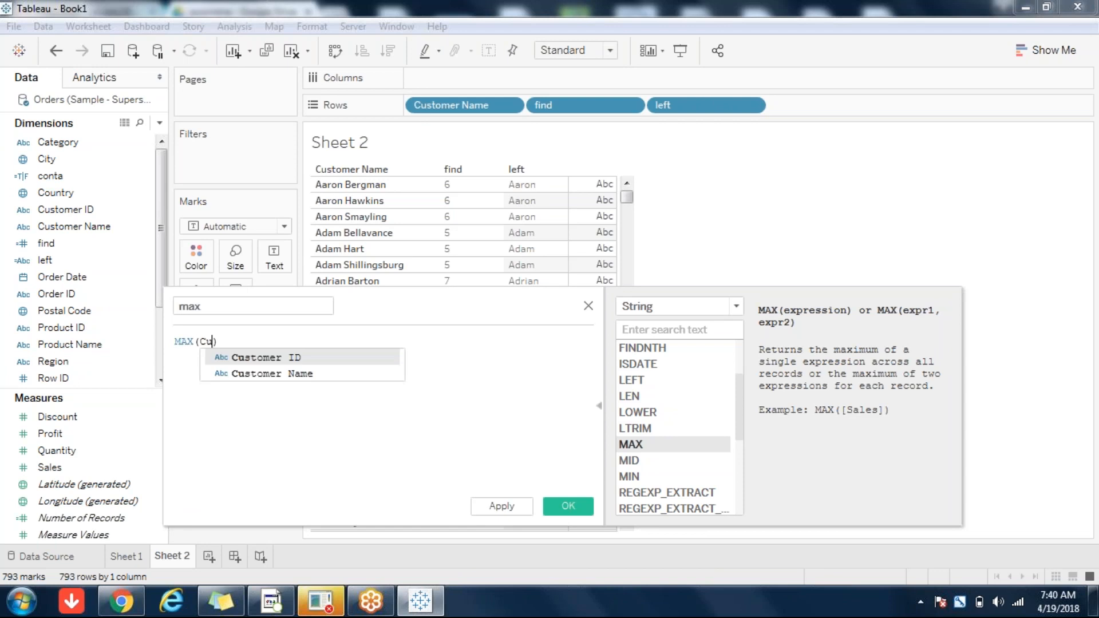
double_click(303, 375)
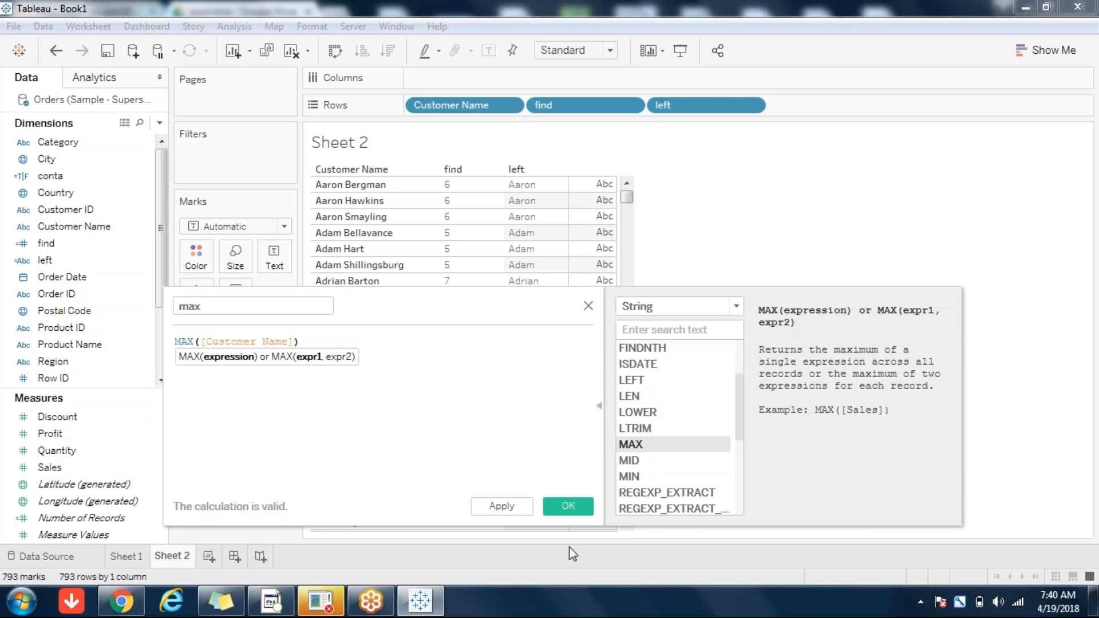
left_click(560, 509)
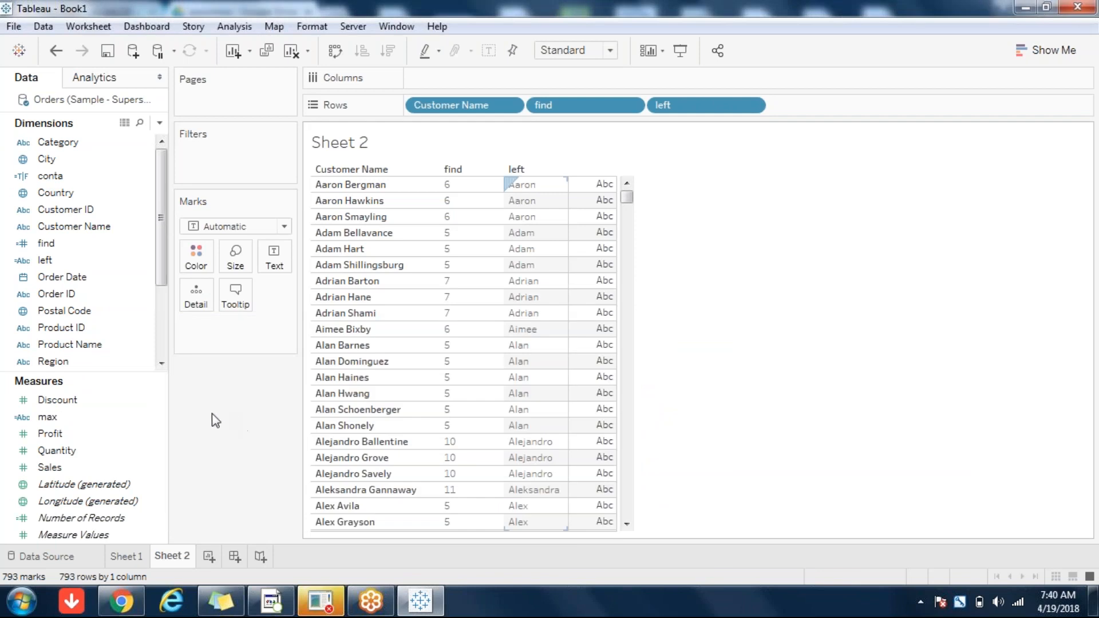
Step: Put the max measure on Color, then move AGG(max) to Text to show full names
left_click(53, 422)
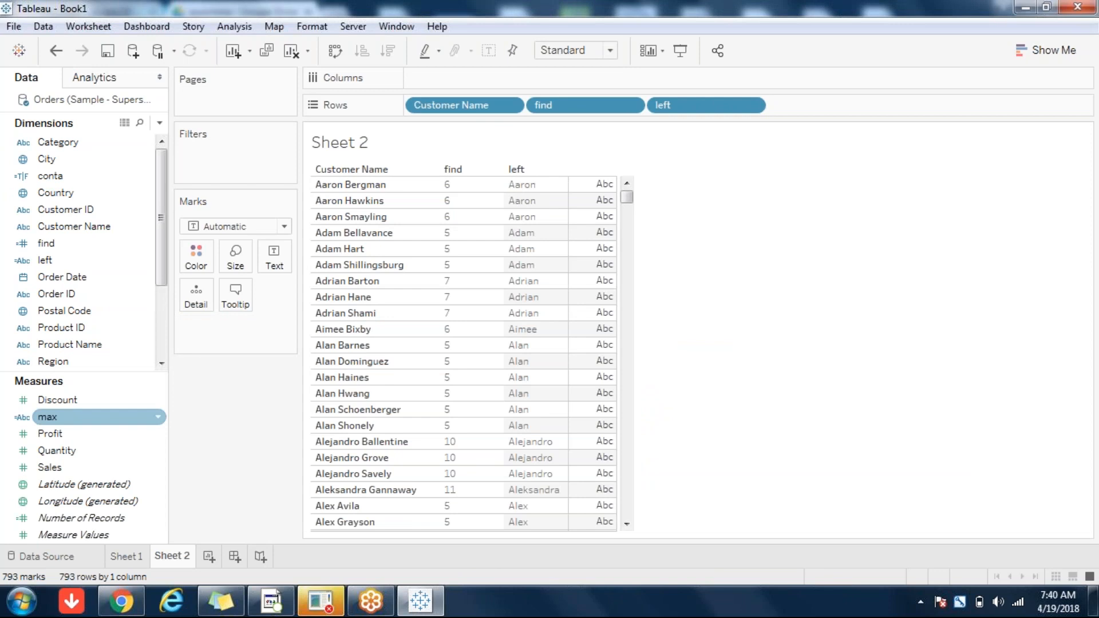
left_click_drag(48, 418, 196, 256)
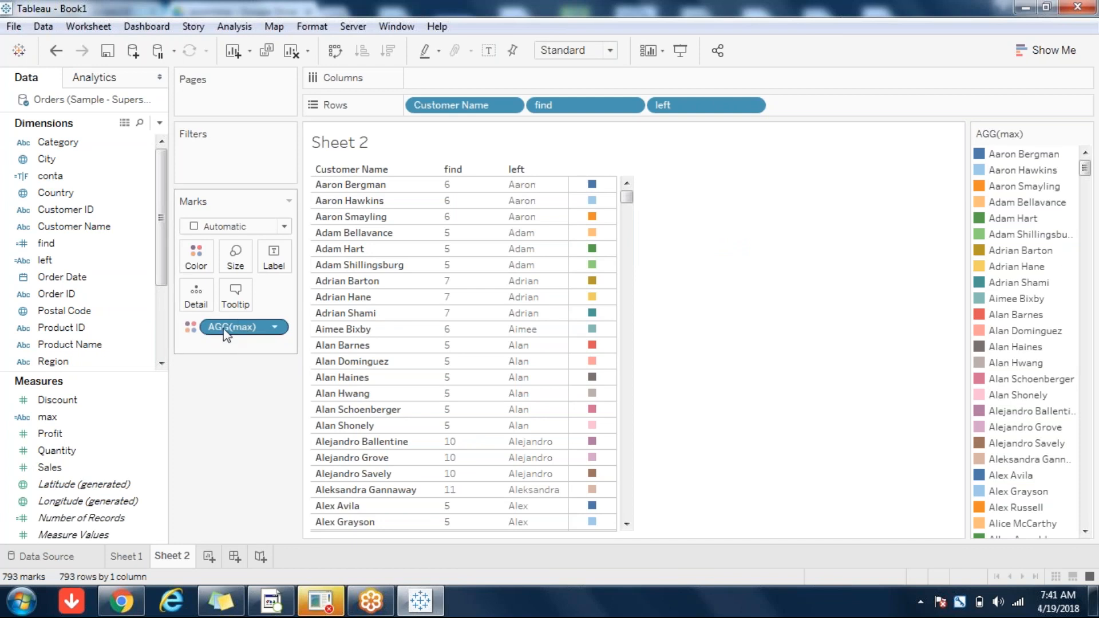
left_click_drag(223, 338, 274, 264)
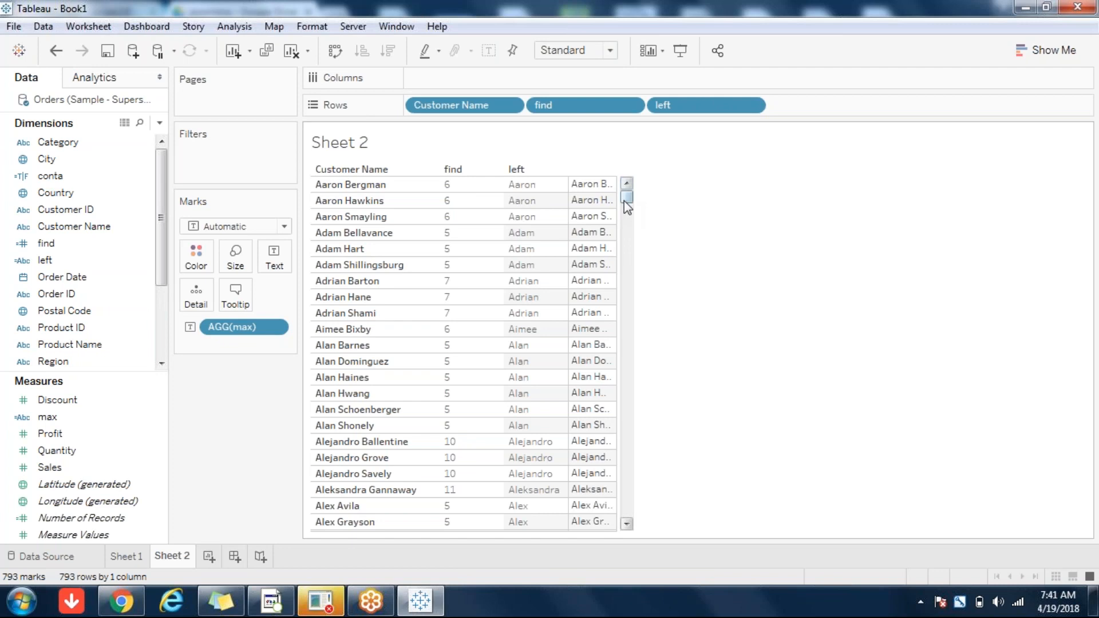
Step: Widen the max column to show full names, then pull AGG(max) off the text marks
left_click(621, 210)
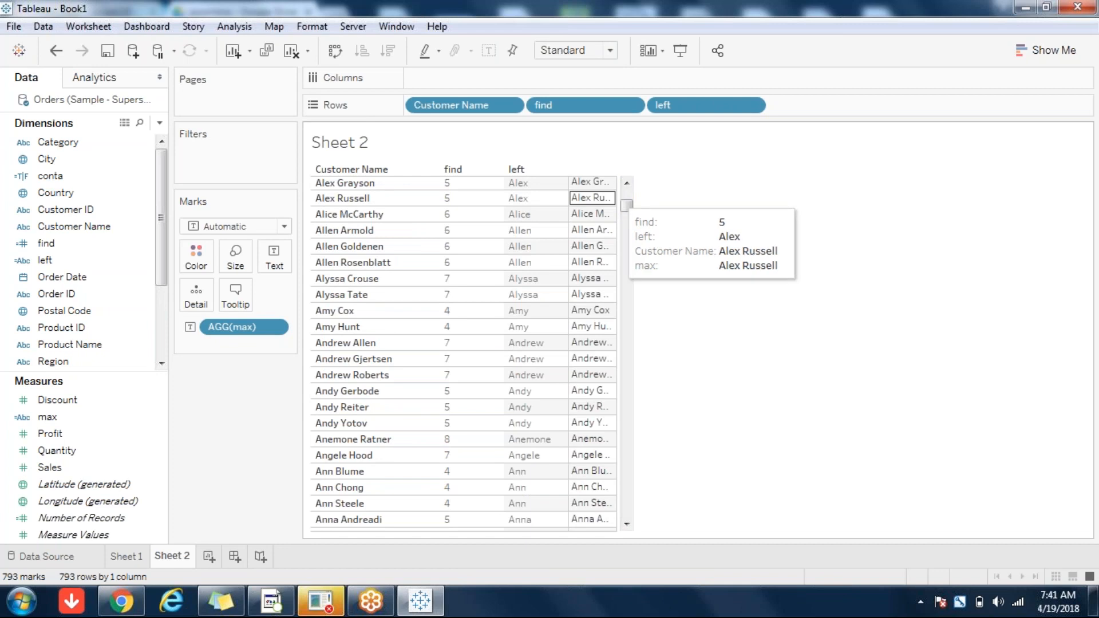
left_click_drag(617, 198, 703, 200)
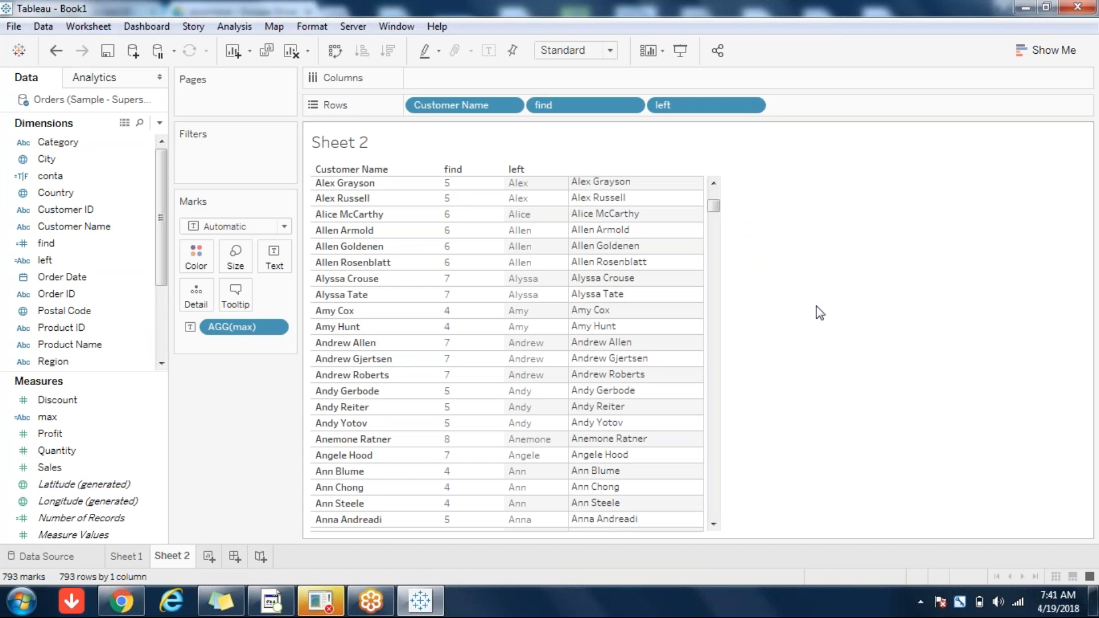
mouse_move(634, 235)
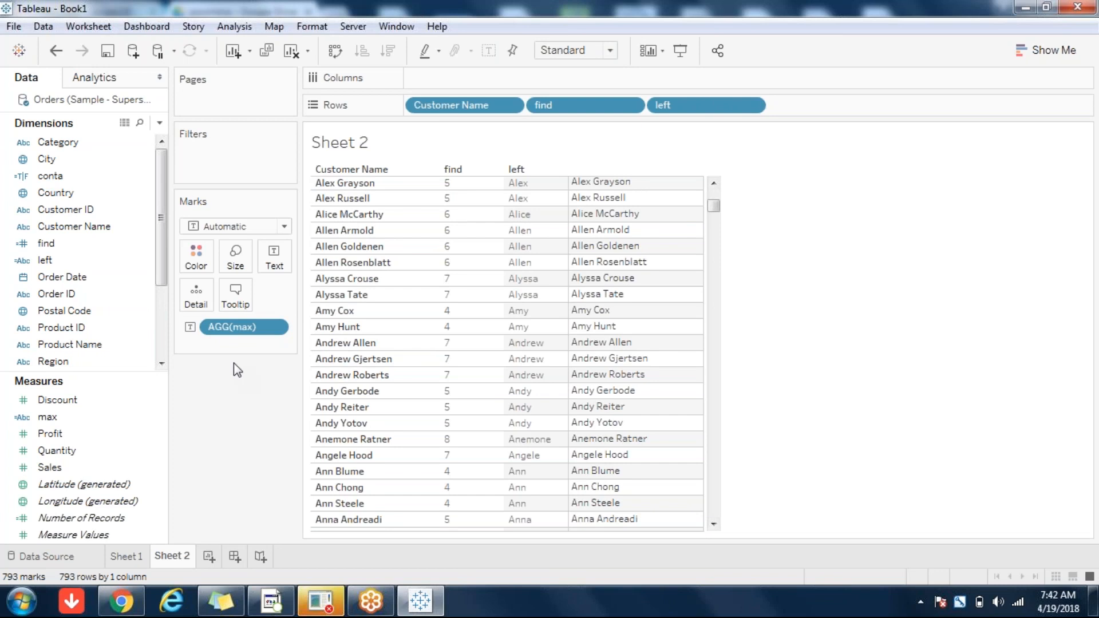
left_click_drag(239, 331, 158, 123)
Step: Start a new calculated field filtered to String functions and name it mid
left_click(158, 123)
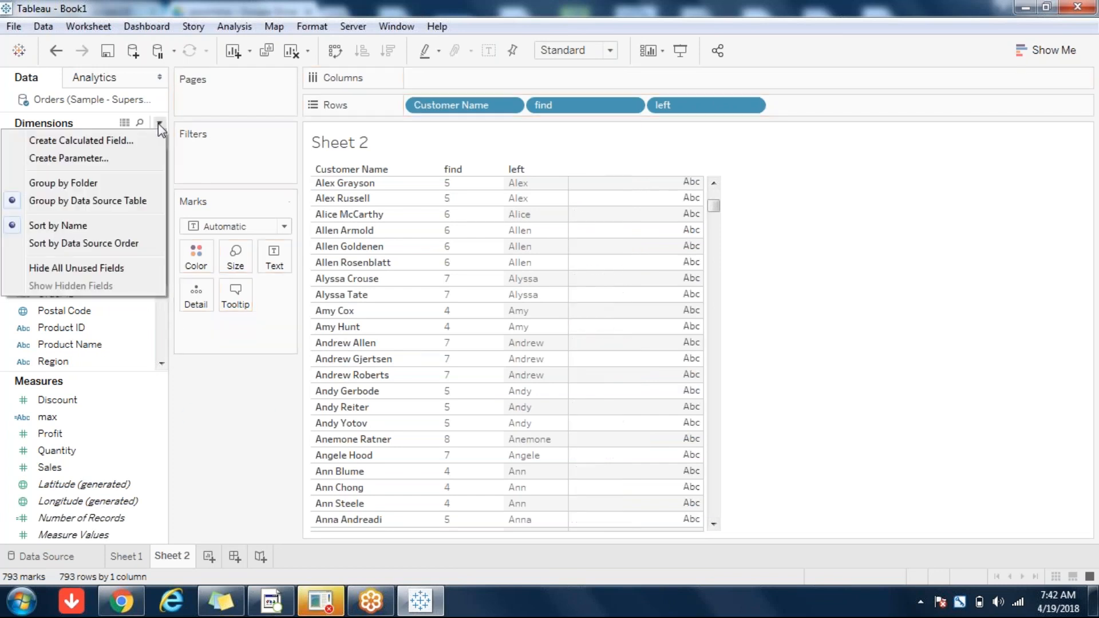
left_click(81, 141)
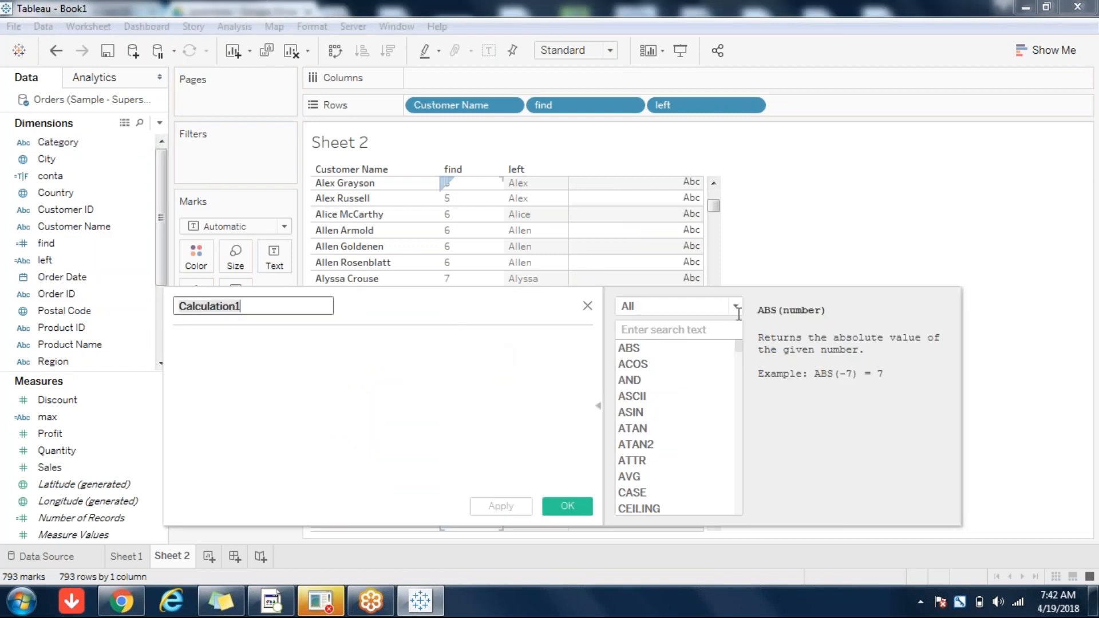
left_click(732, 306)
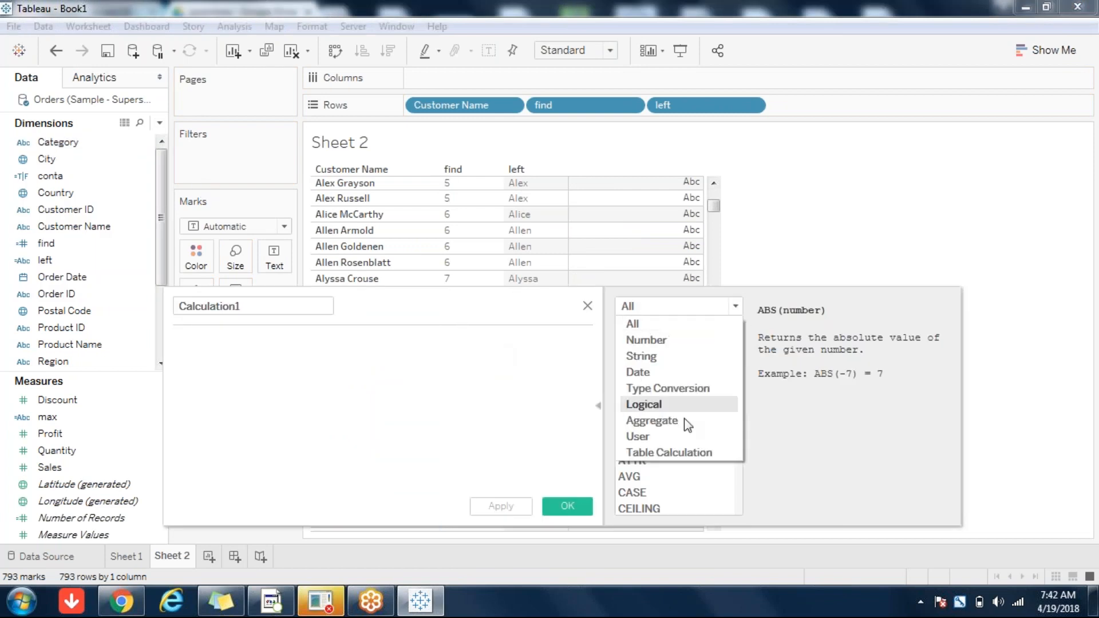
left_click(661, 360)
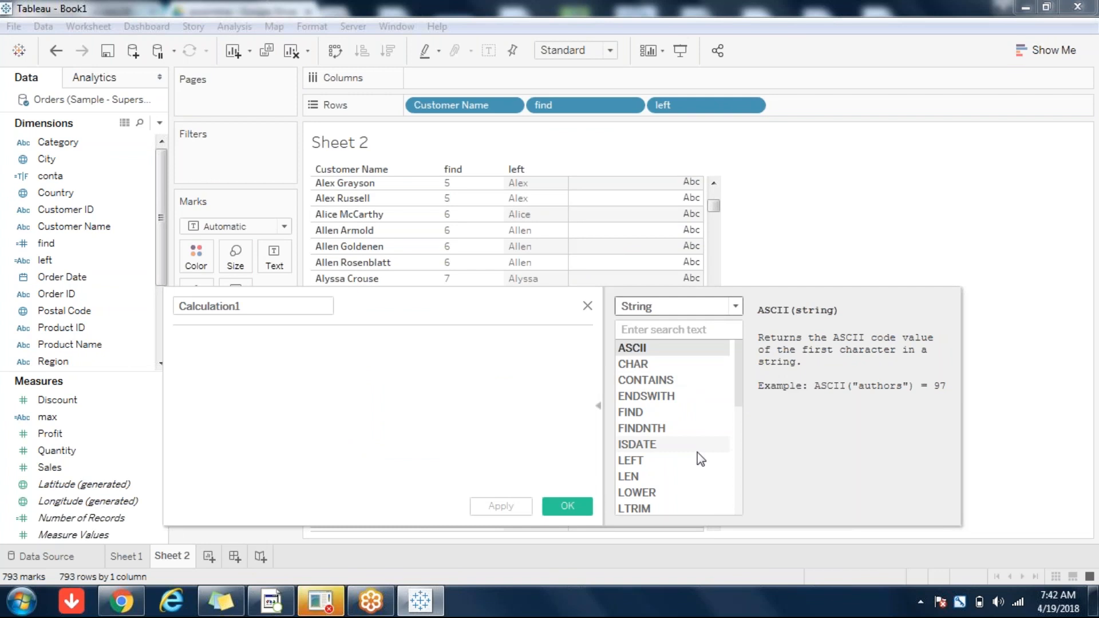
right_click(739, 404)
left_click(290, 300)
left_click(289, 300)
type("mid")
Step: Begin the formula with MID and Customer Name as its first argument
left_click(364, 450)
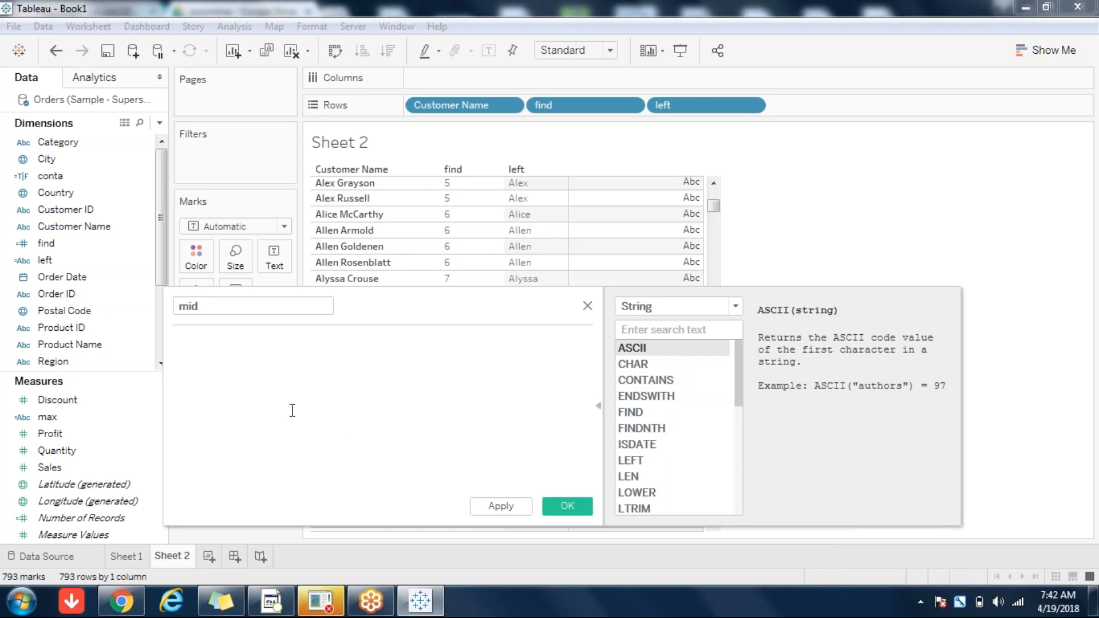
type("MI")
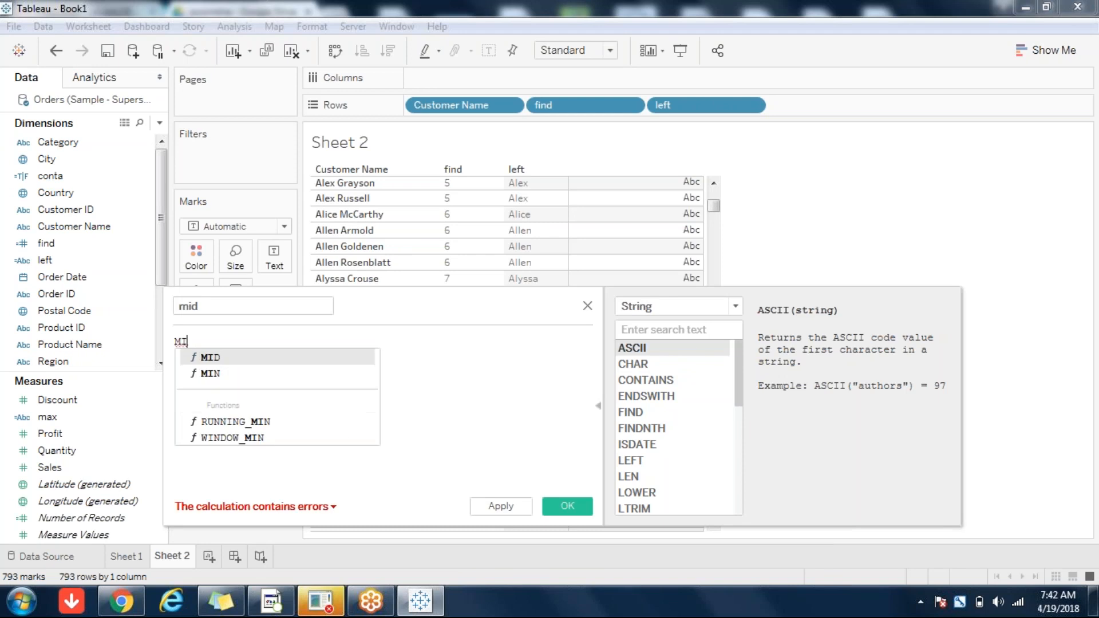
left_click(210, 360)
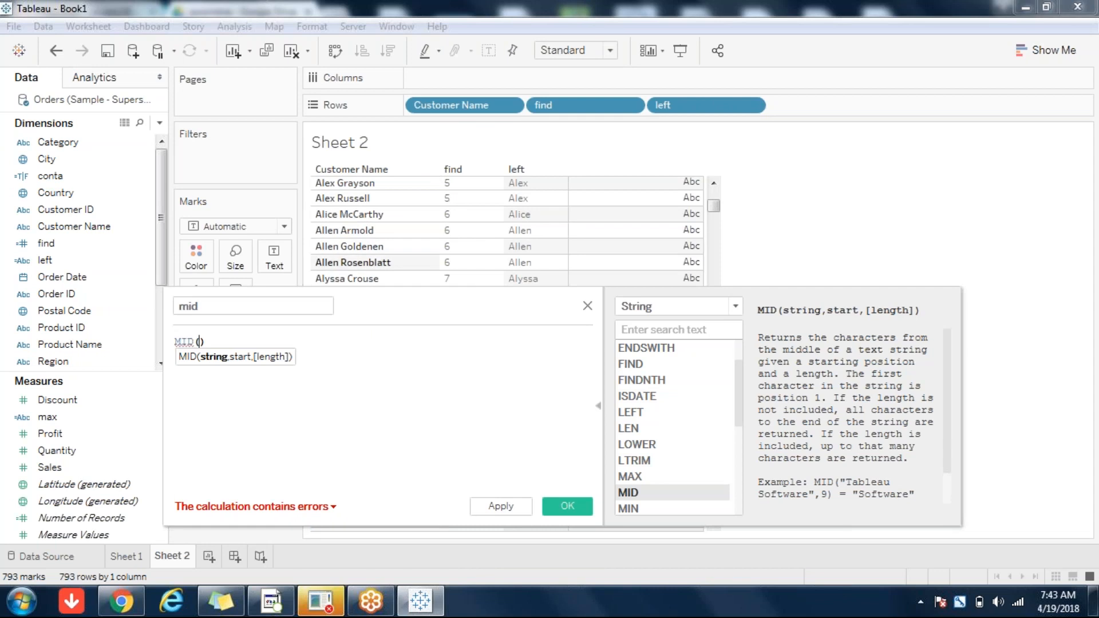
left_click(200, 341)
type("cus")
key("Down")
key("Return")
Step: Complete it as MID([Customer Name],[find]) with no length argument, and save
type(",")
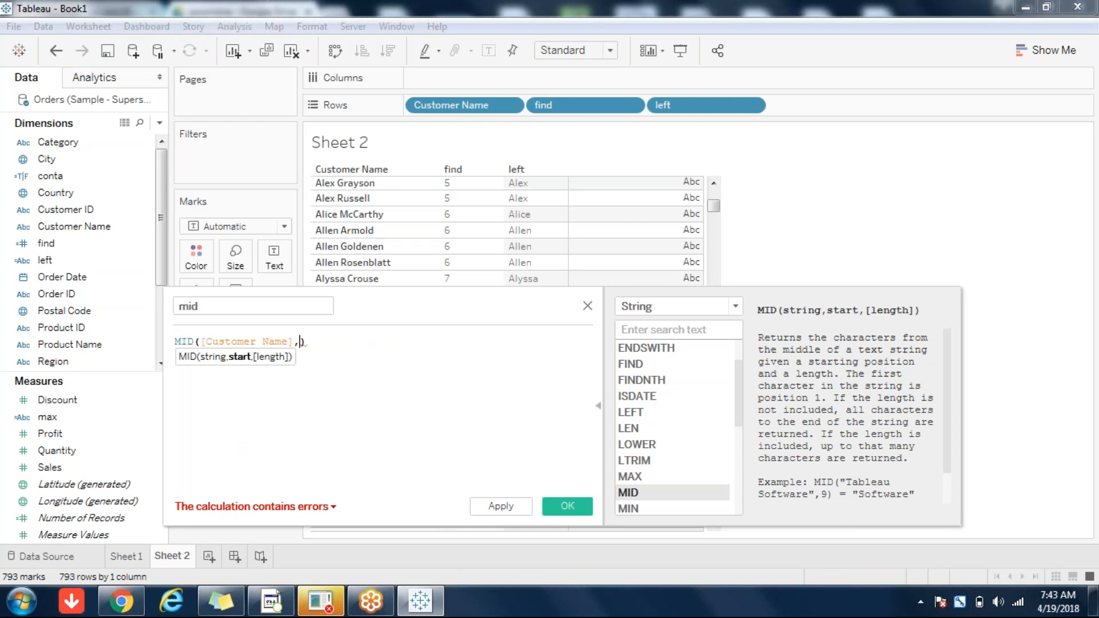
type("10")
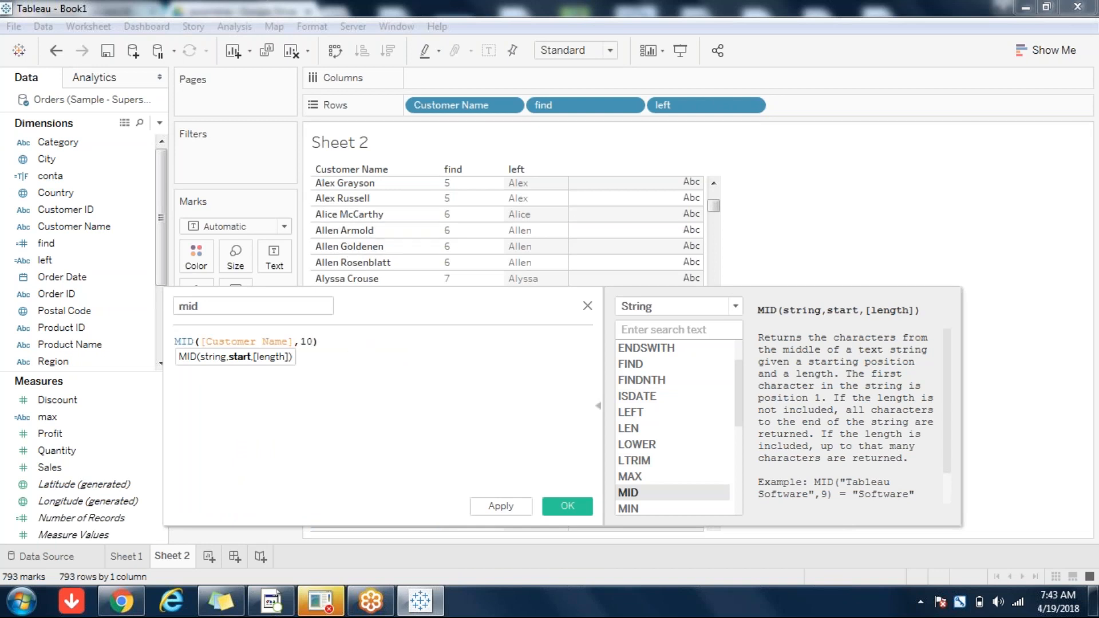
key("BackSpace")
key("BackSpace")
type("fin")
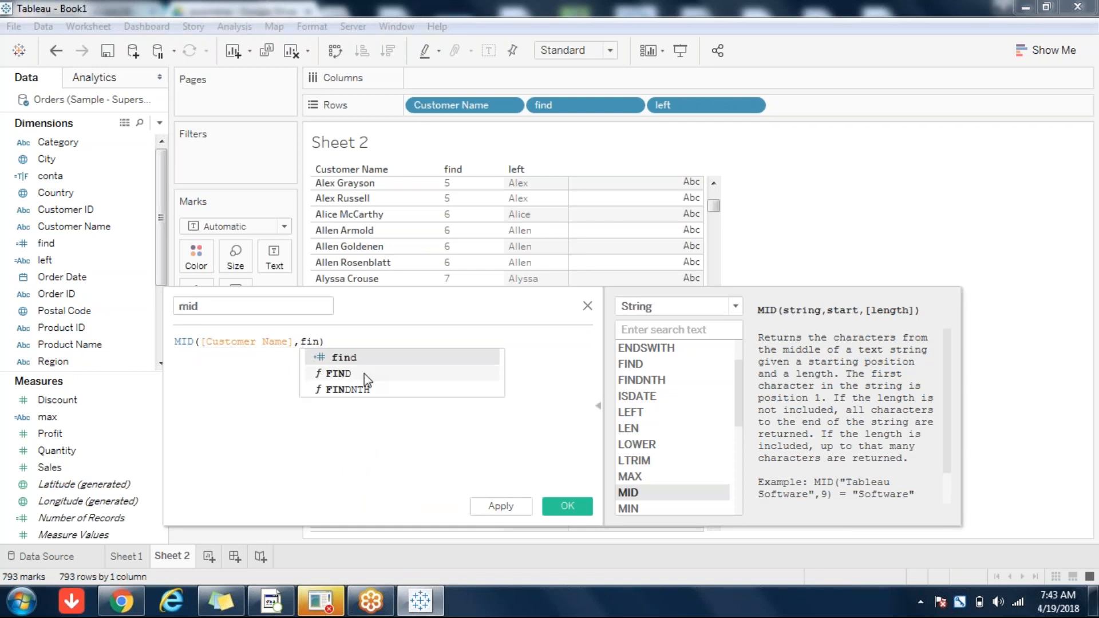
double_click(343, 360)
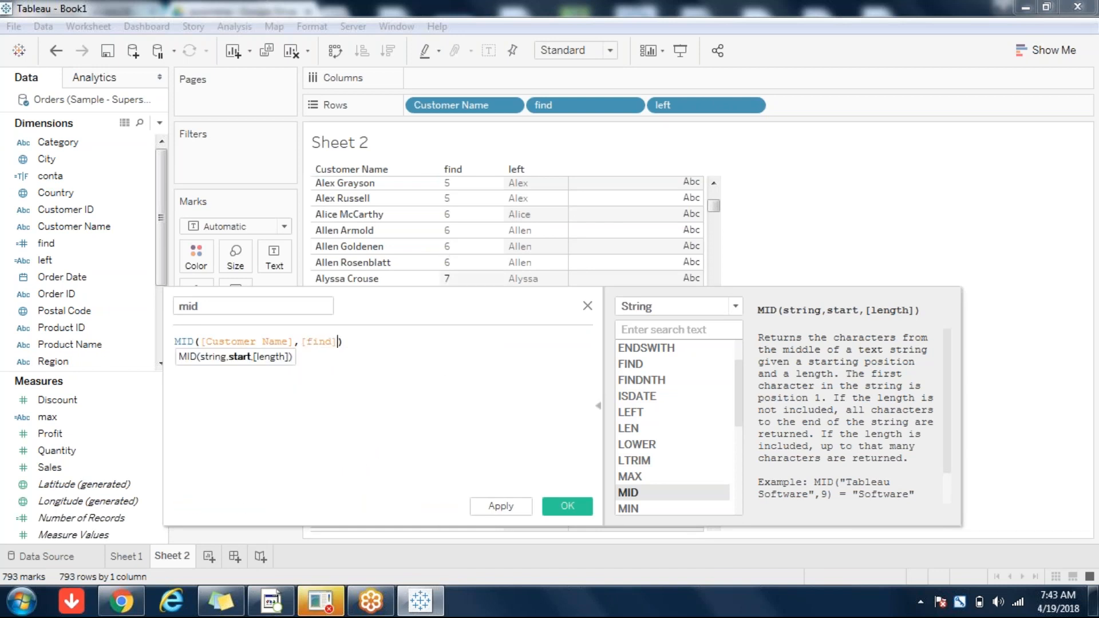
type(", 10")
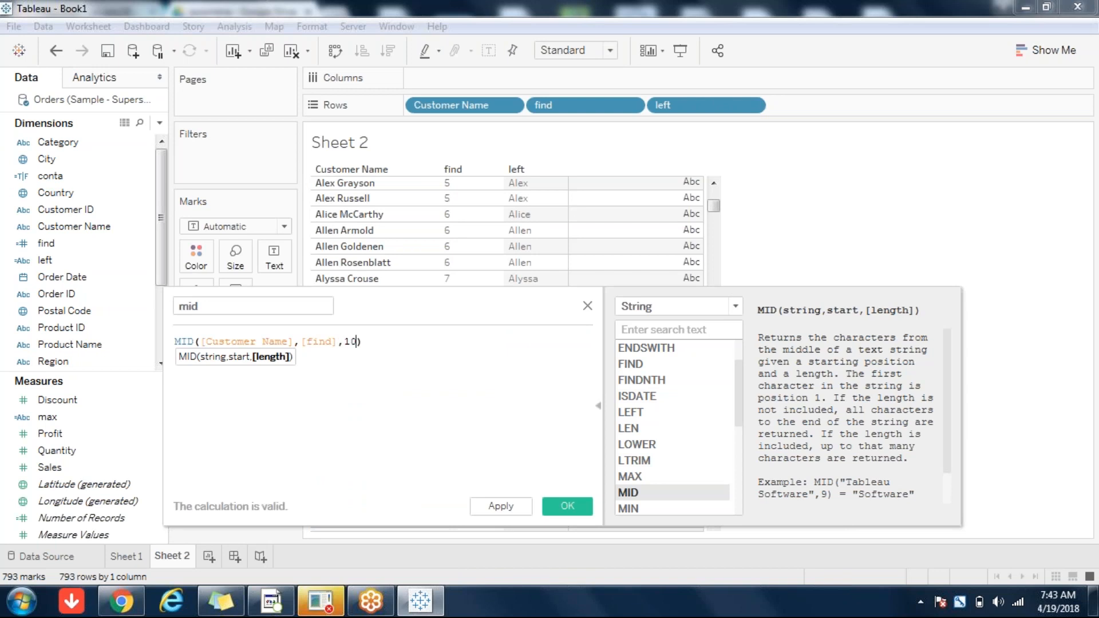
key("BackSpace")
key("BackSpace")
key("BackSpace")
left_click(568, 507)
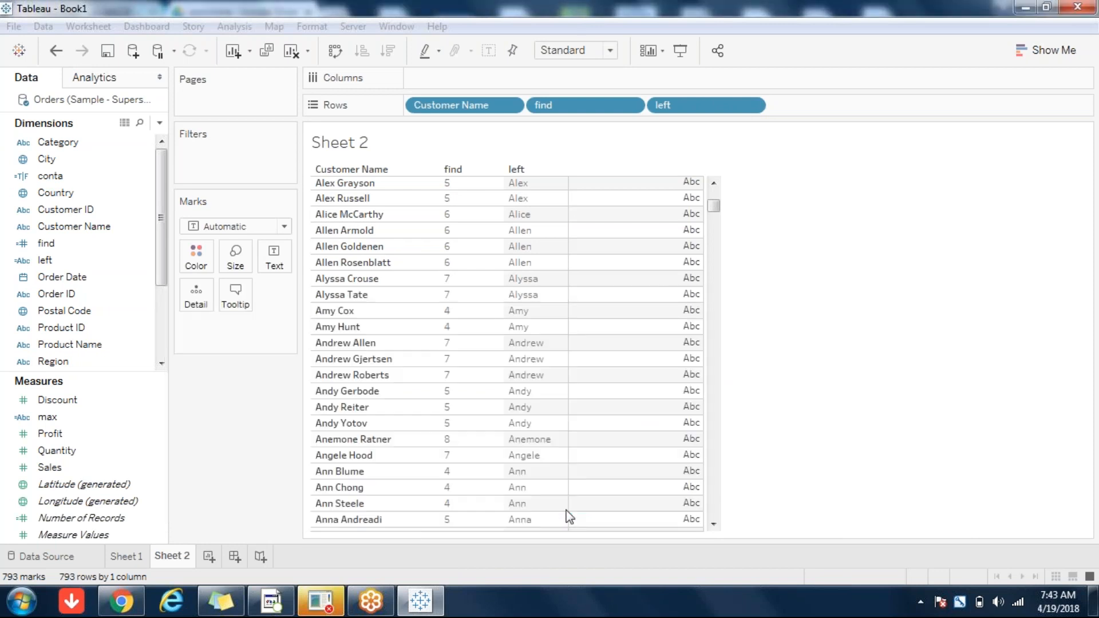
Step: Check the mid column's surnames in Sheet 2, then reopen mid's calculation for editing
left_click(45, 277)
left_click(241, 414)
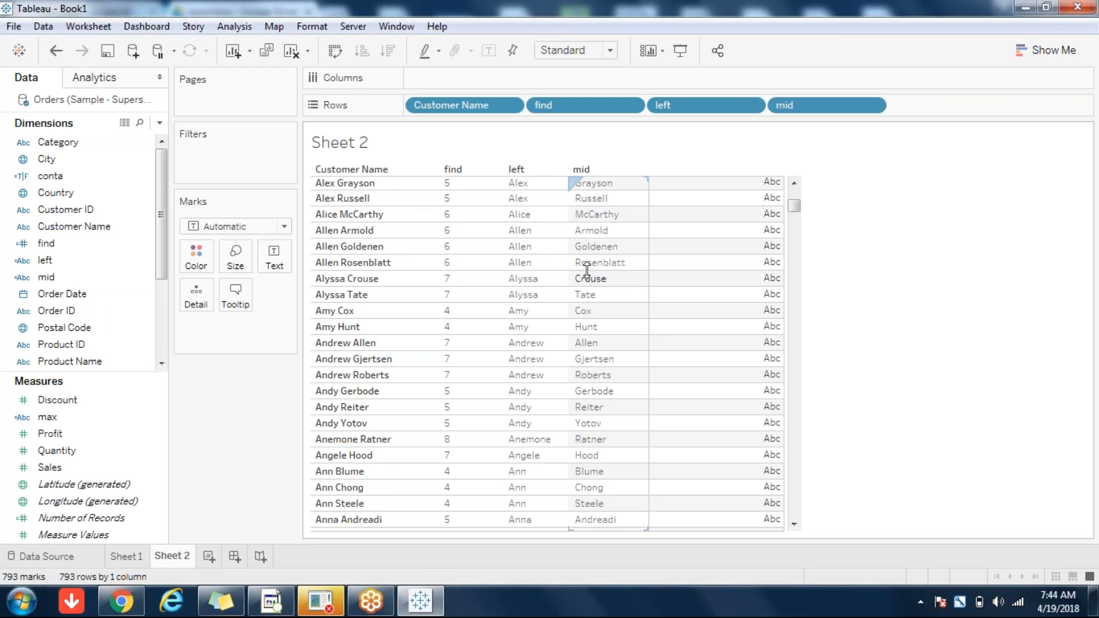
left_click(596, 246)
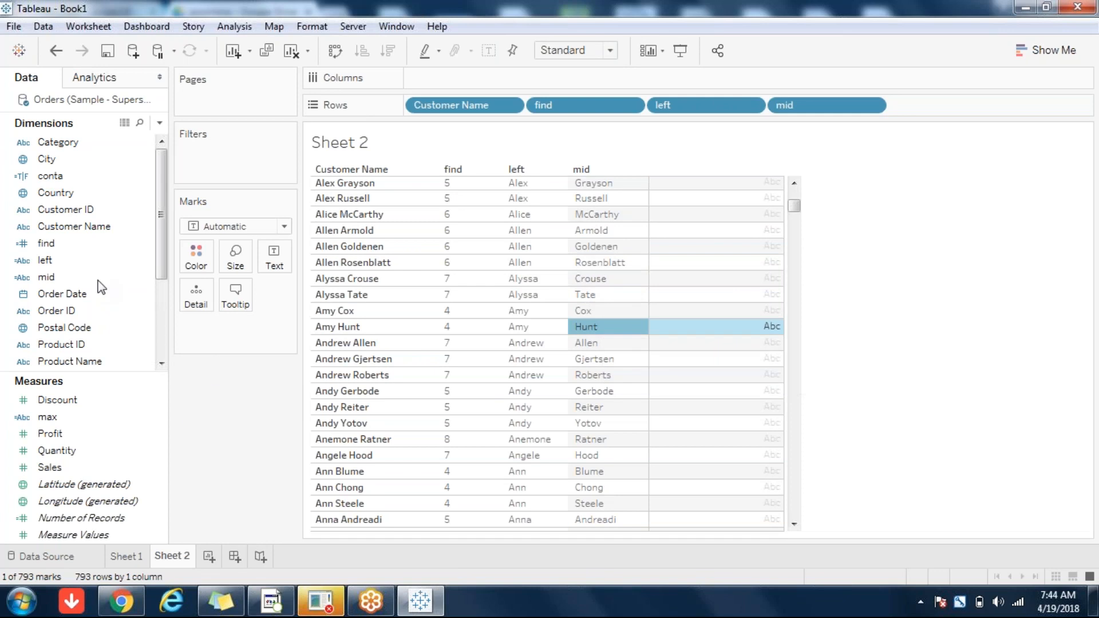
left_click(48, 281)
right_click(48, 281)
left_click(119, 96)
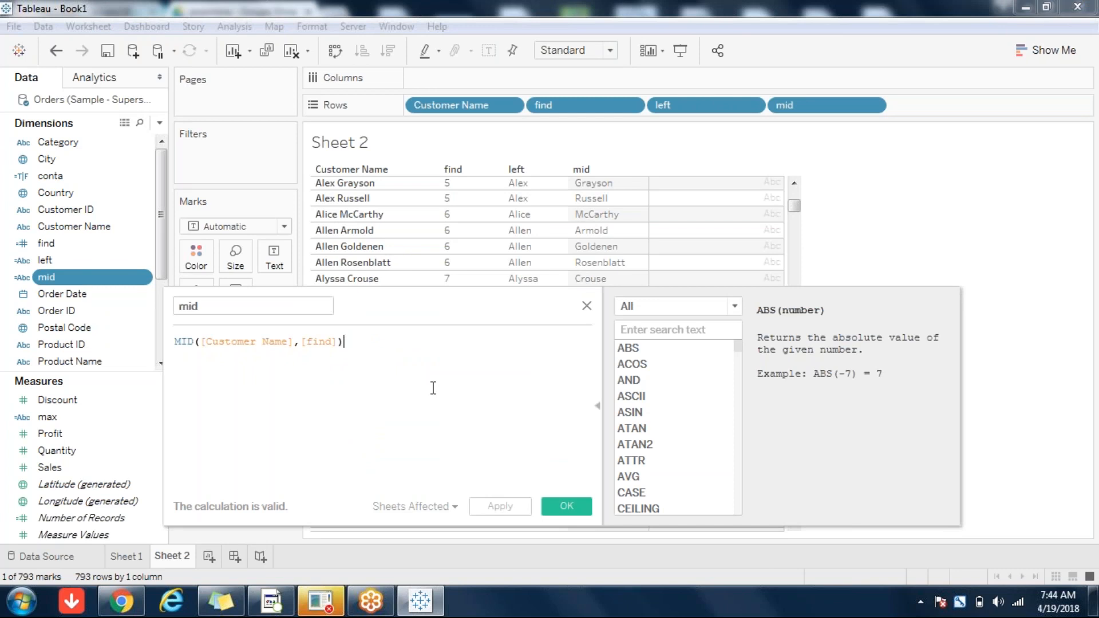
Step: Append +1 so the mid formula reads MID([Customer Name],[find]+1), and save it
left_click(431, 386)
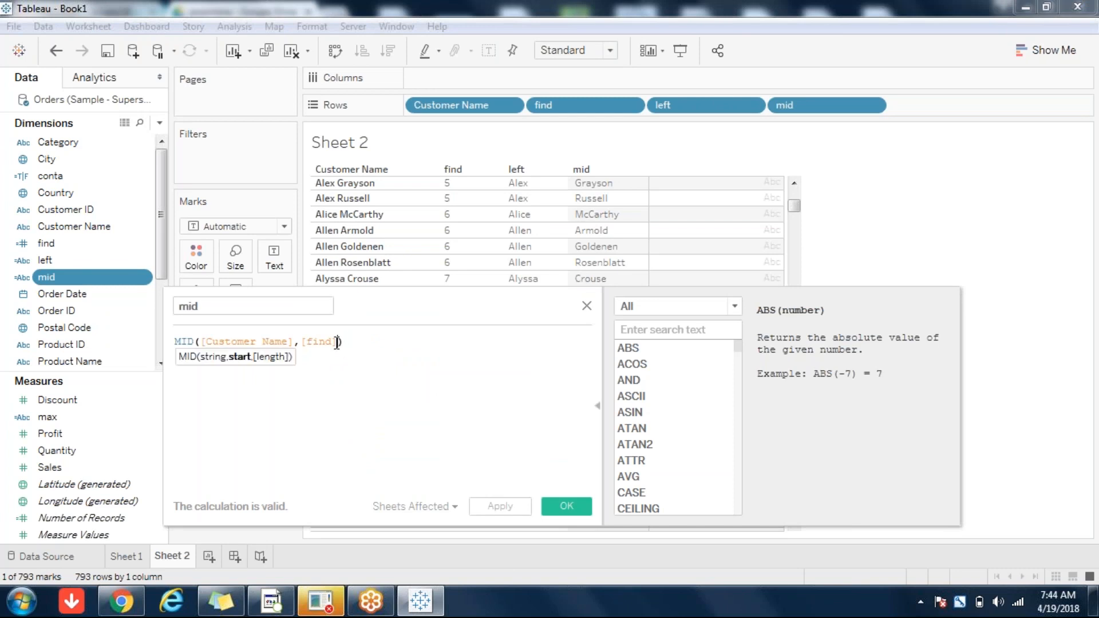
type("+1")
left_click(575, 502)
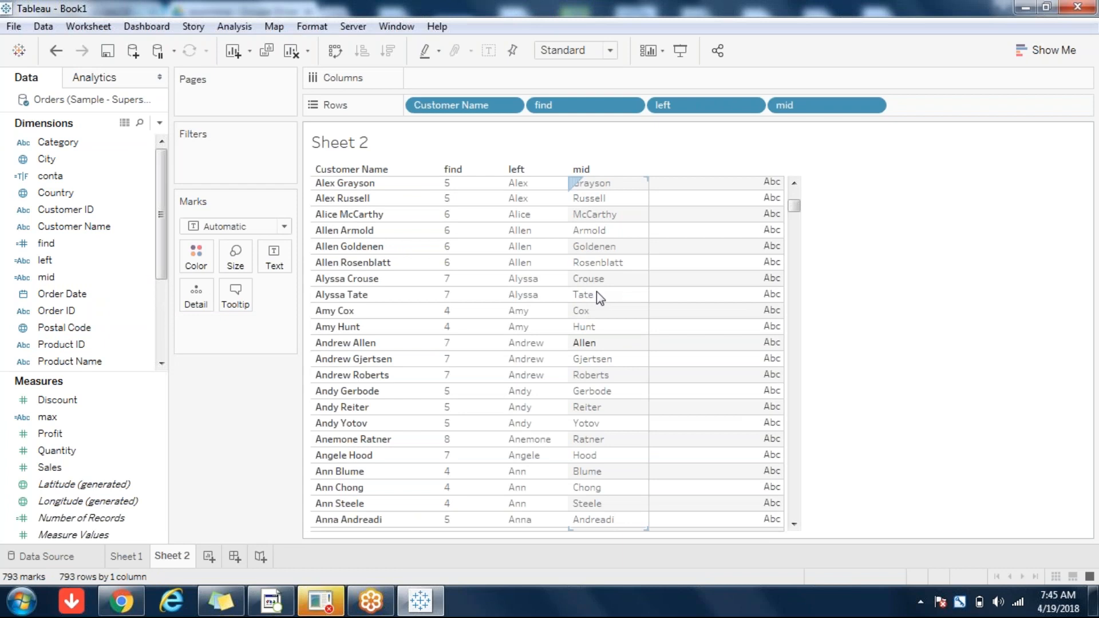
Step: Start a new calculated field showing String functions, then launch a blank Notepad from Start
left_click(160, 123)
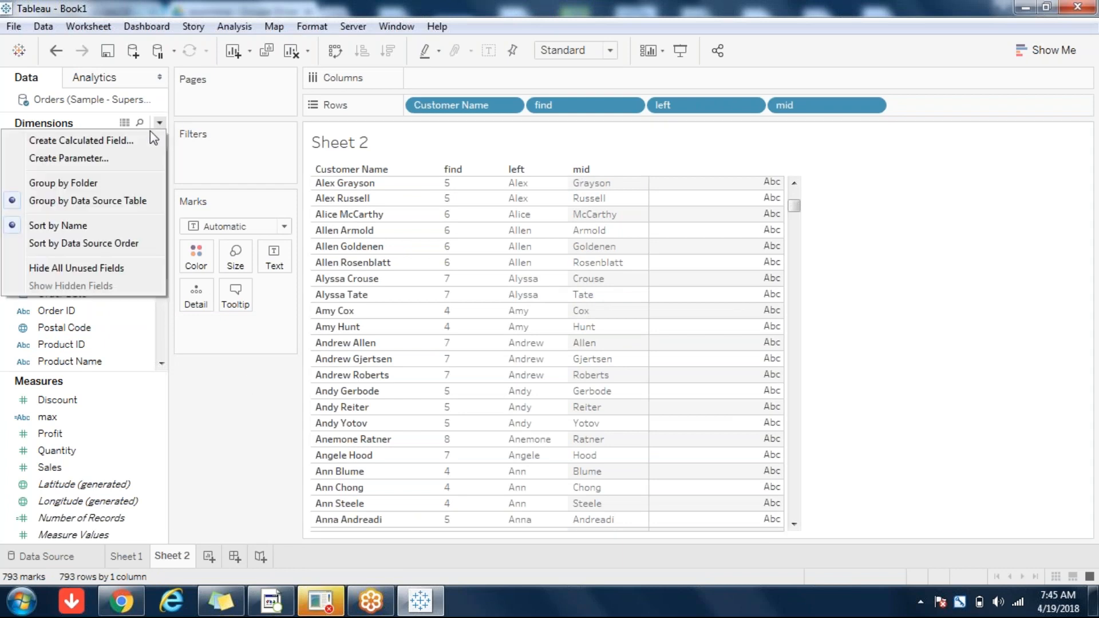
left_click(114, 144)
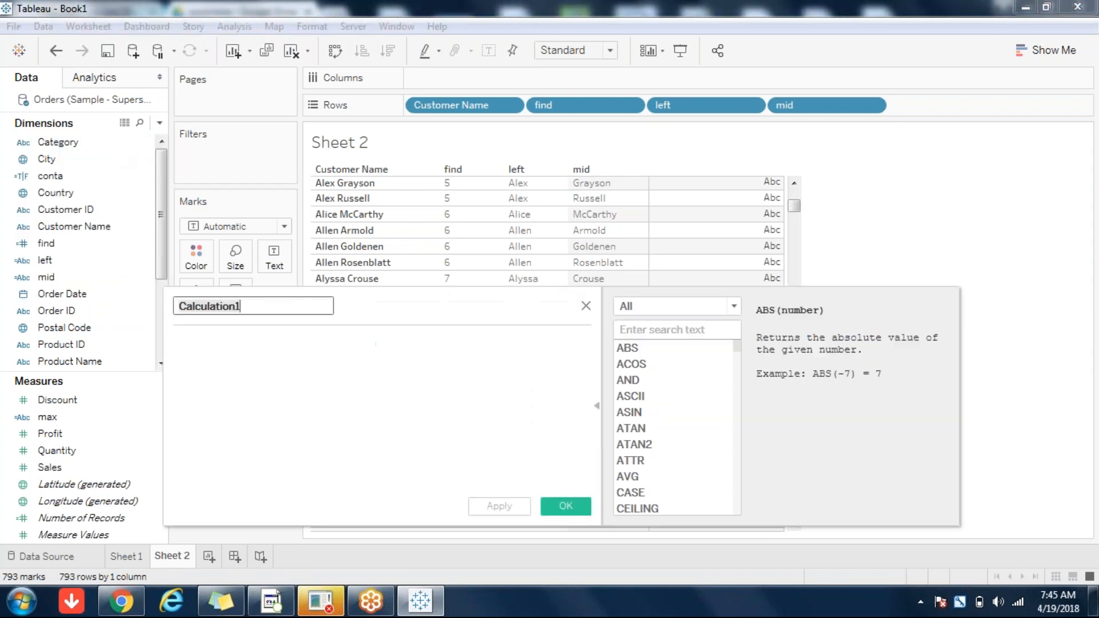
left_click(725, 308)
left_click(651, 356)
left_click_drag(738, 374, 736, 455)
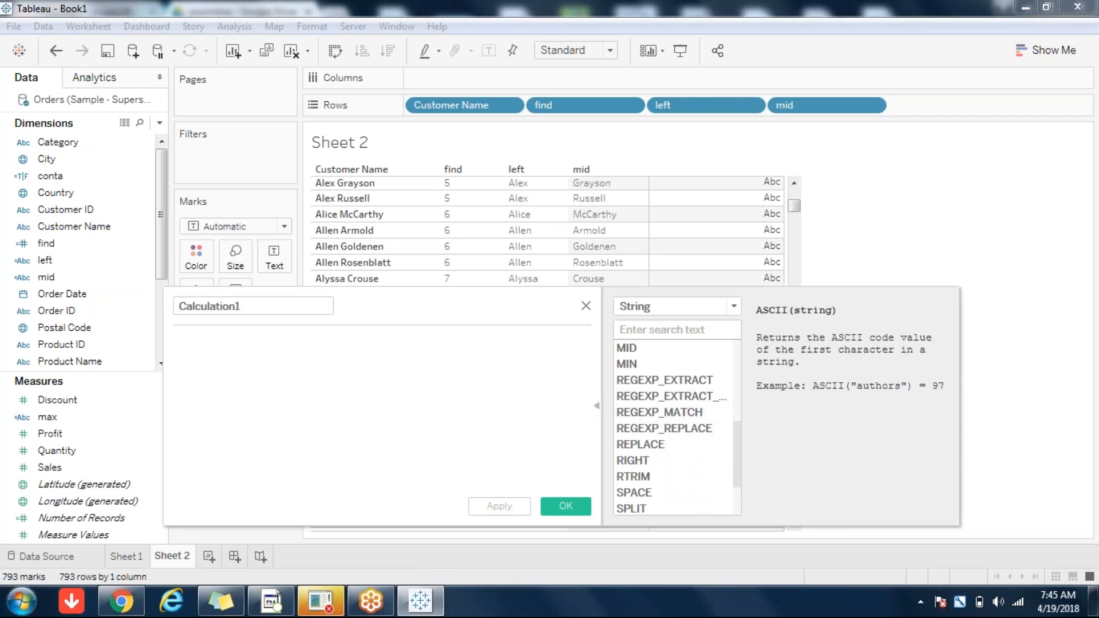
left_click(12, 604)
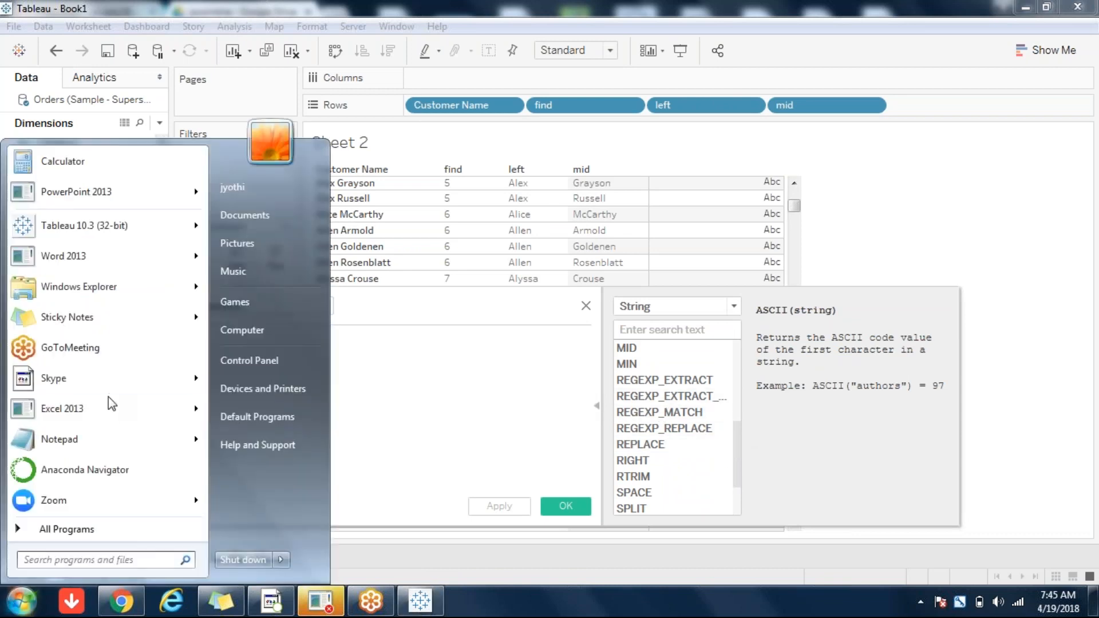
left_click(53, 438)
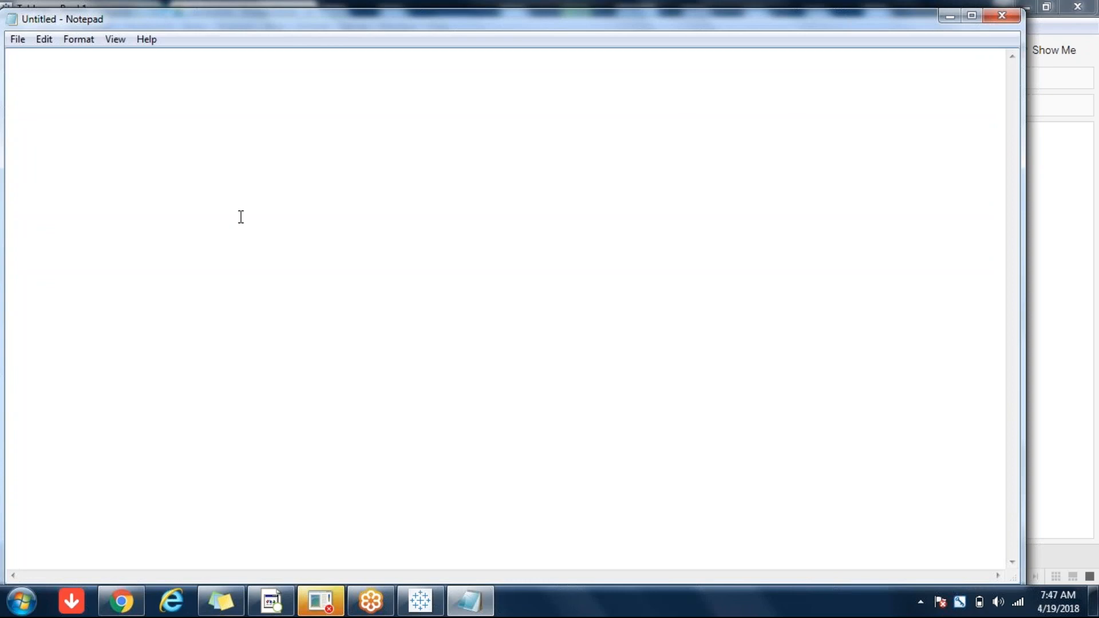
Step: Type a comma-separated sample record (house number, street, city, postal code, phone), then begin a second record below
type("h.num")
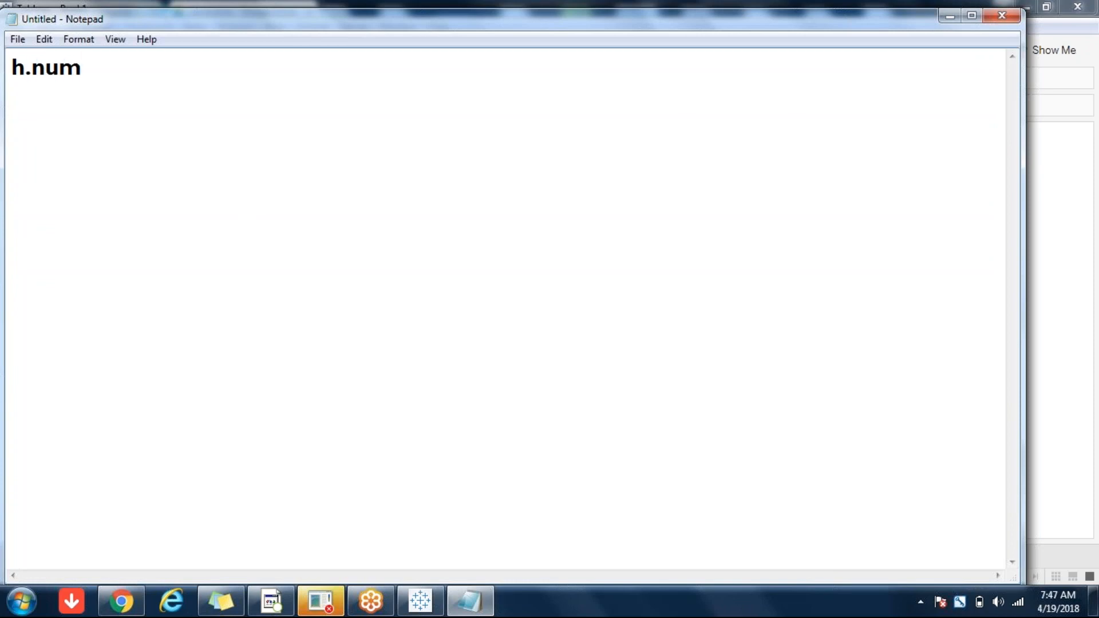
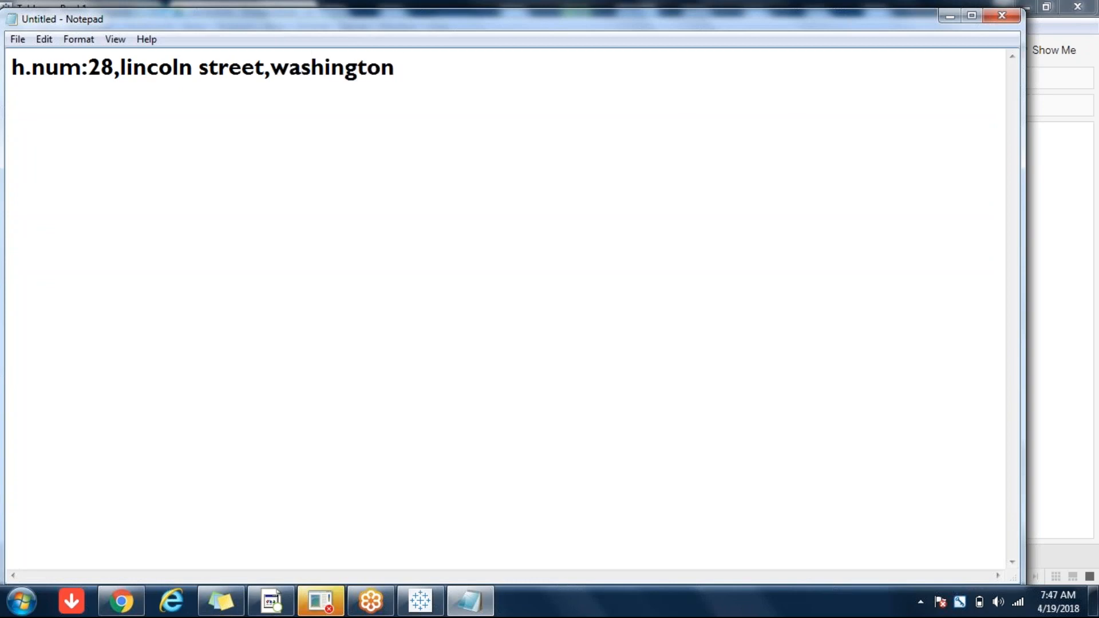
type(" ,")
type("438839834")
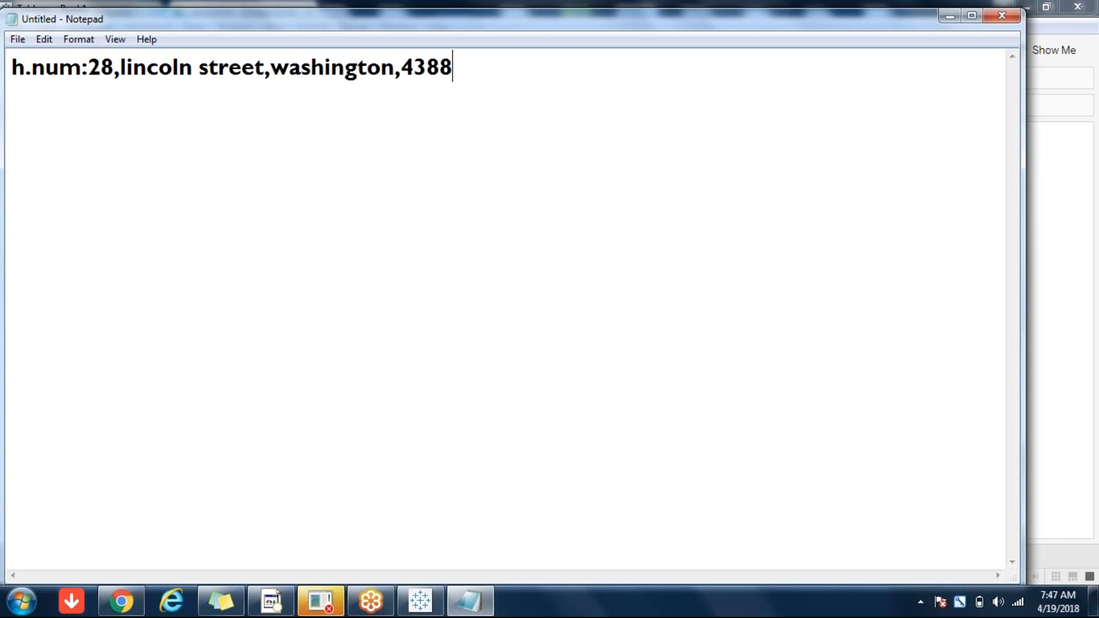
key("BackSpace")
key("BackSpace")
key("BackSpace")
type(",")
type("348")
key("BackSpace")
key("BackSpace")
key("BackSpace")
type("ph num:")
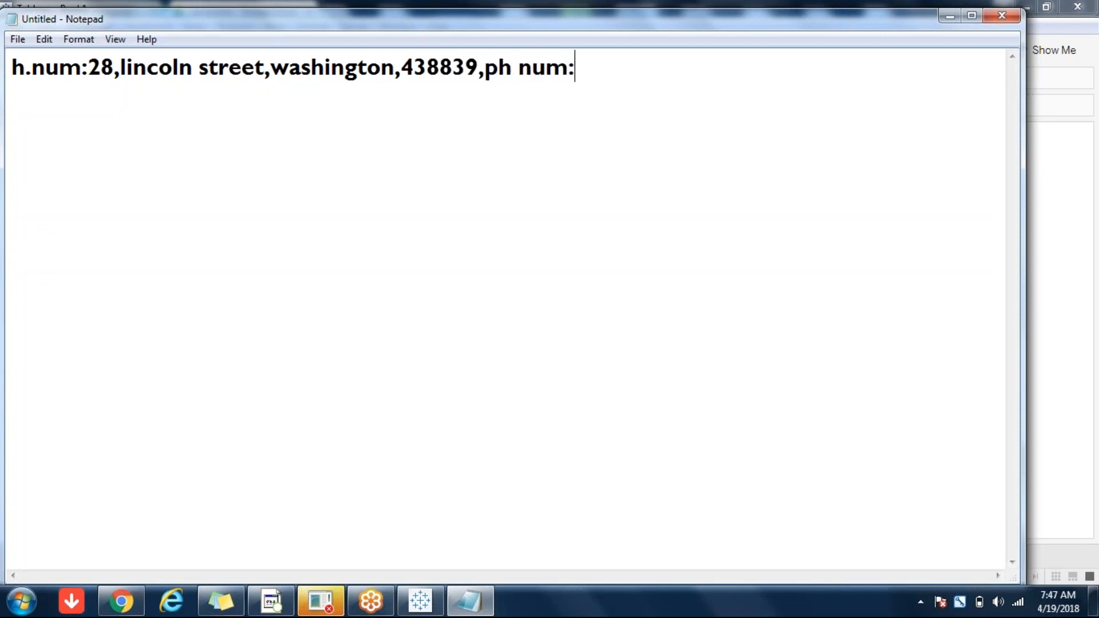
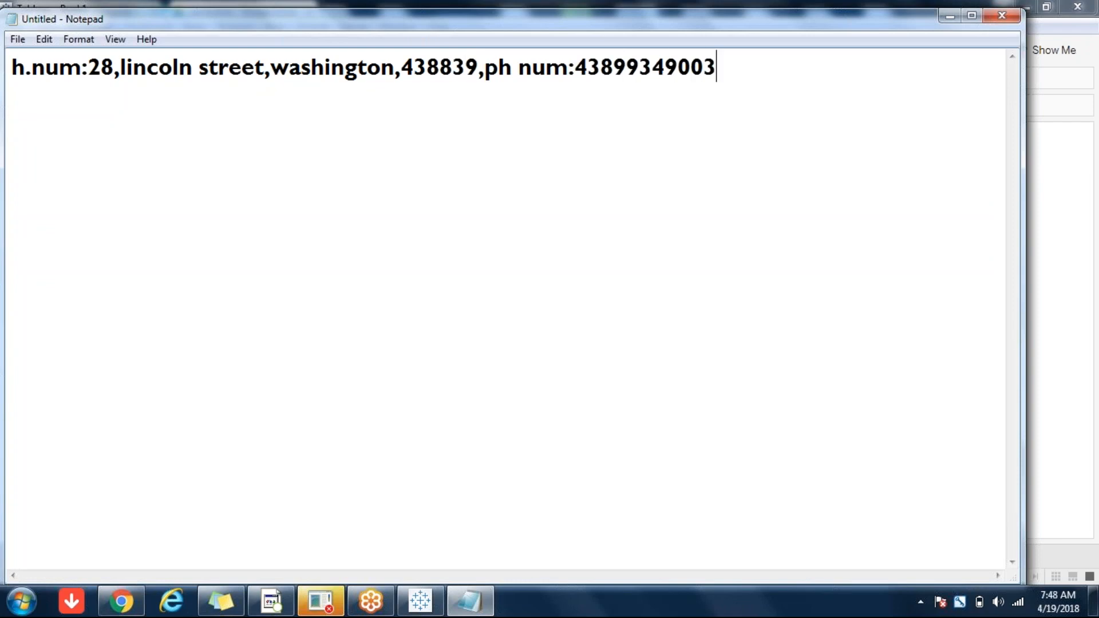
key("Return")
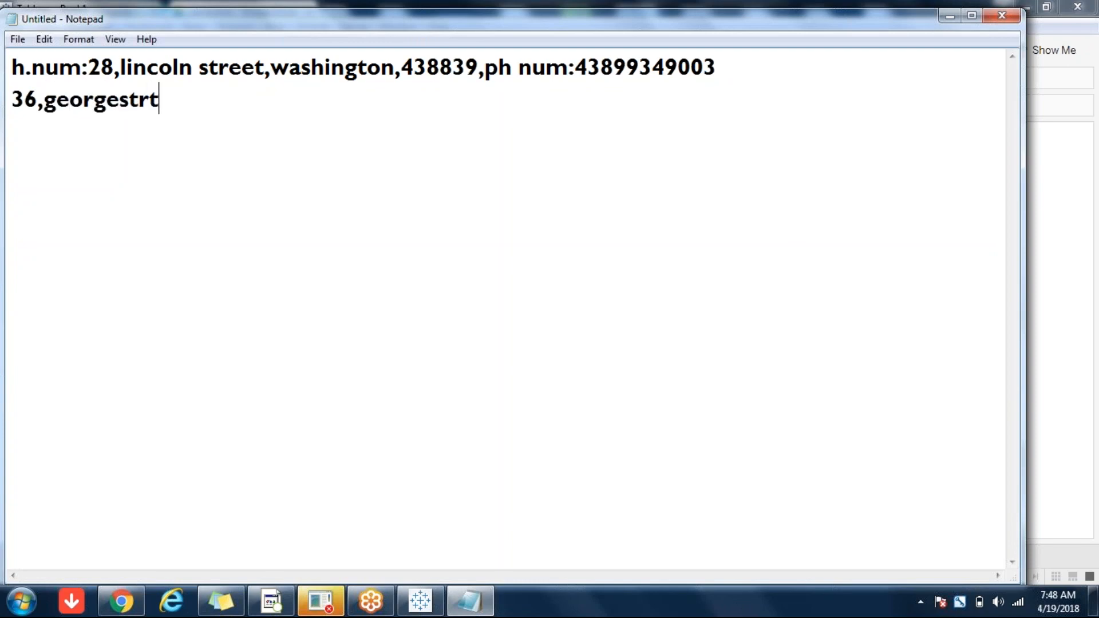
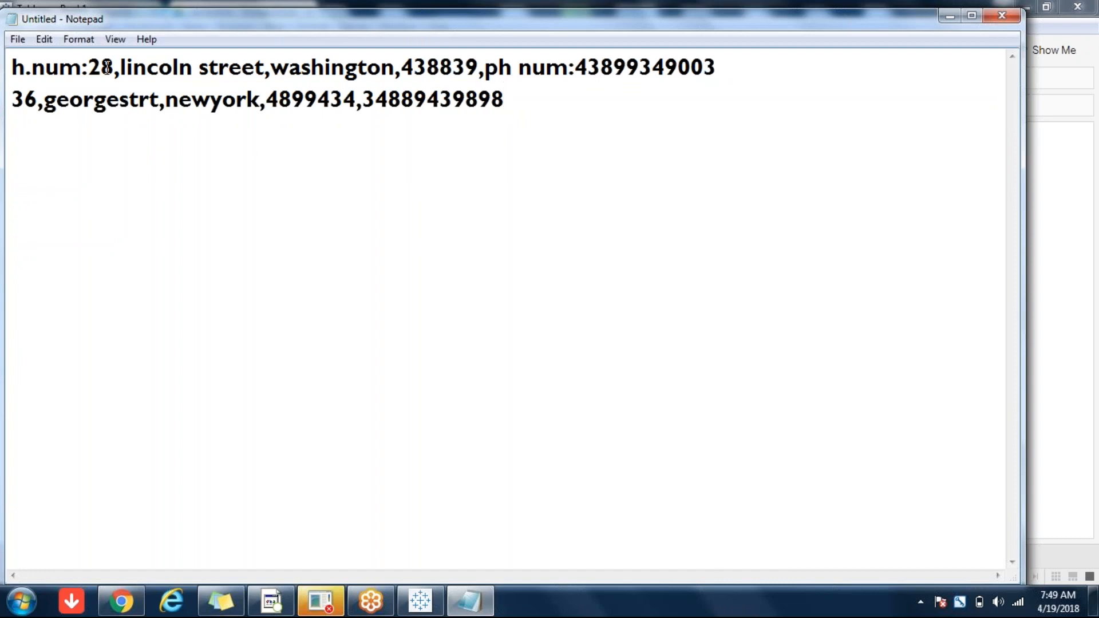
left_click(12, 67)
left_click_drag(12, 66, 168, 68)
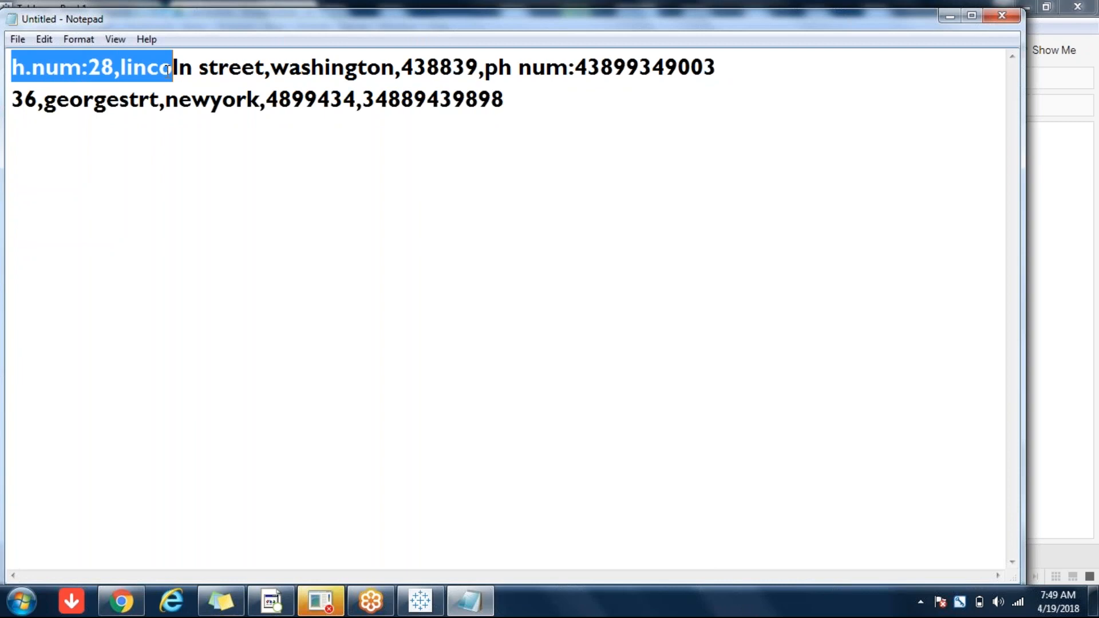
left_click(43, 92)
left_click(12, 66)
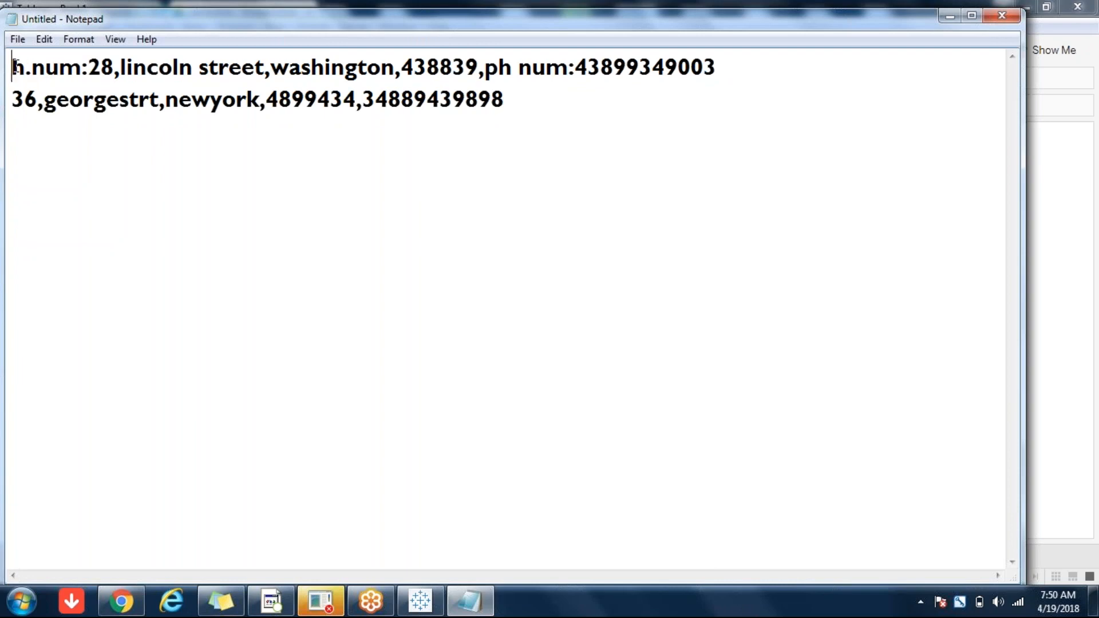
left_click_drag(12, 66, 93, 67)
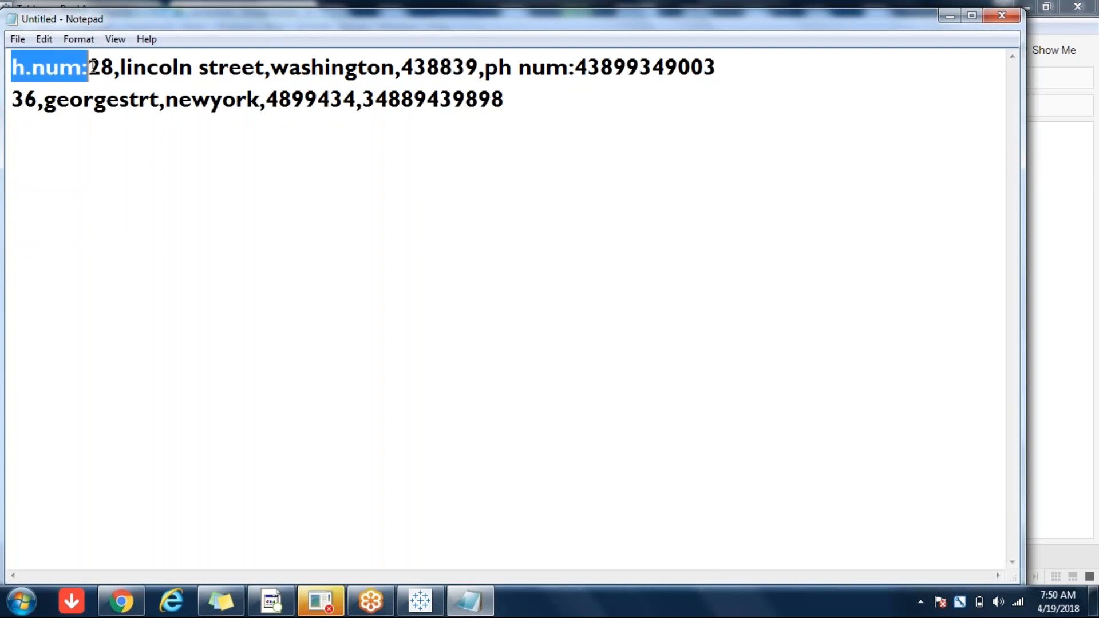
left_click(90, 67)
left_click(16, 99)
key("shift+End")
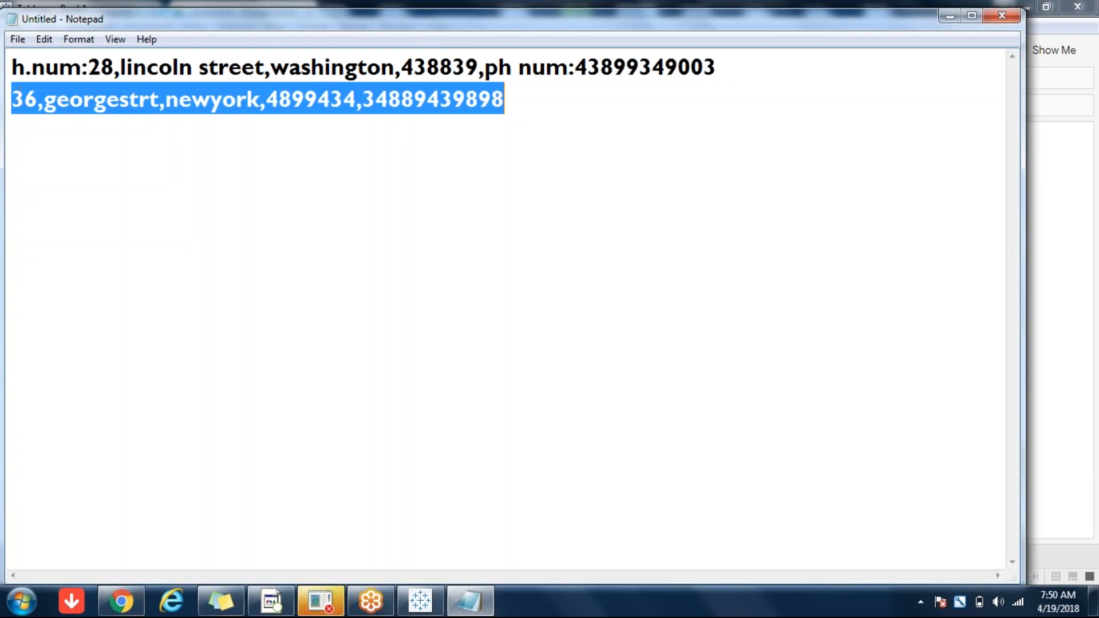
double_click(70, 67)
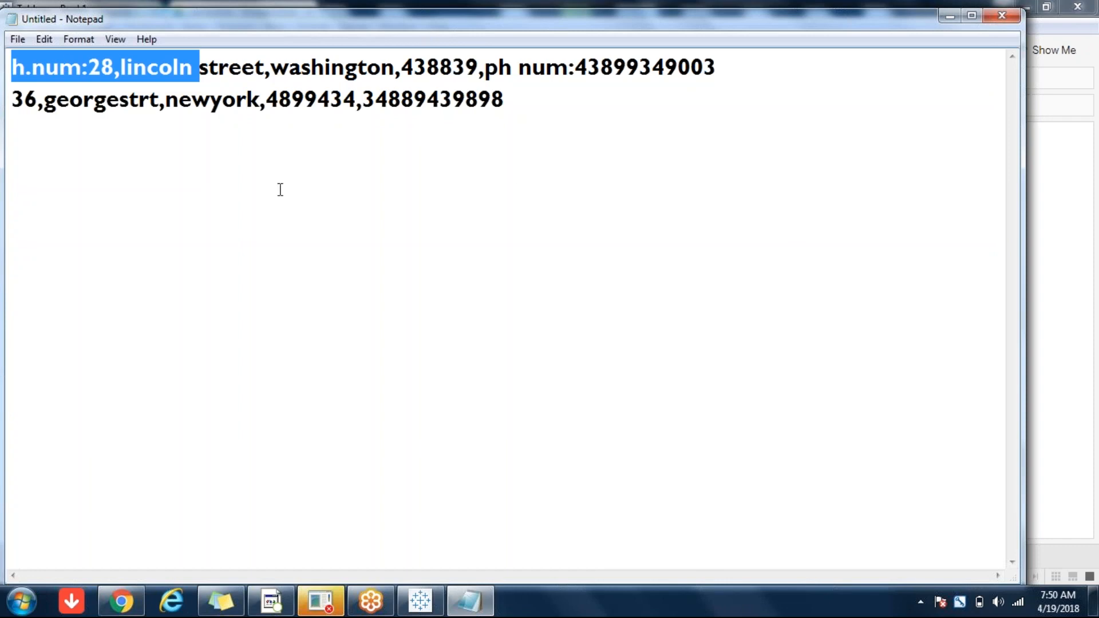
left_click(330, 143)
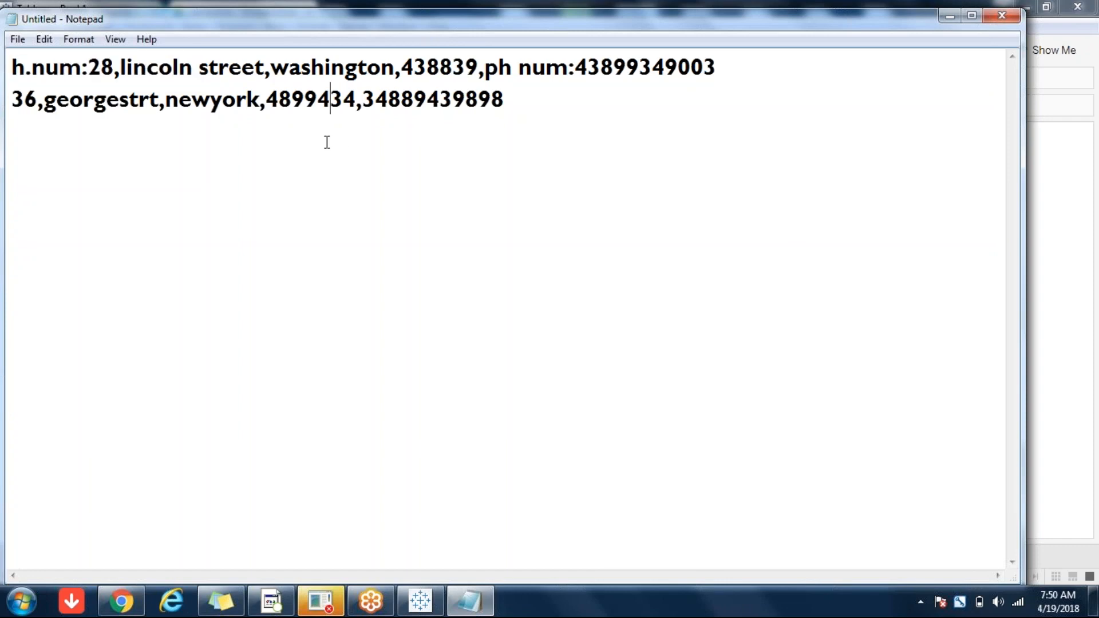
left_click(110, 164)
left_click(266, 106)
left_click(407, 149)
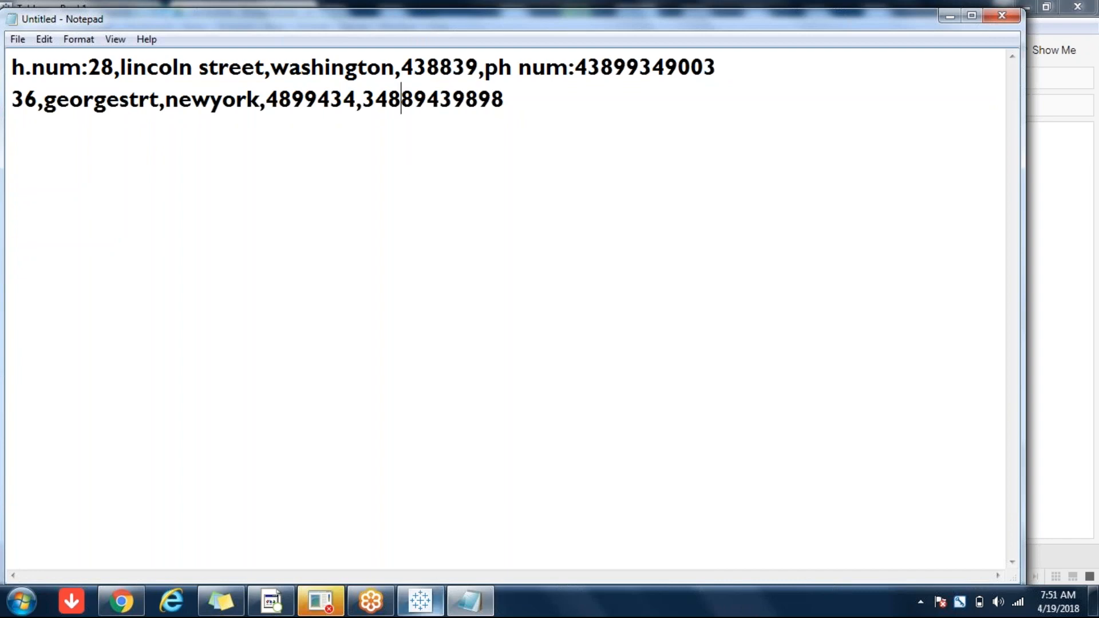
mouse_move(428, 611)
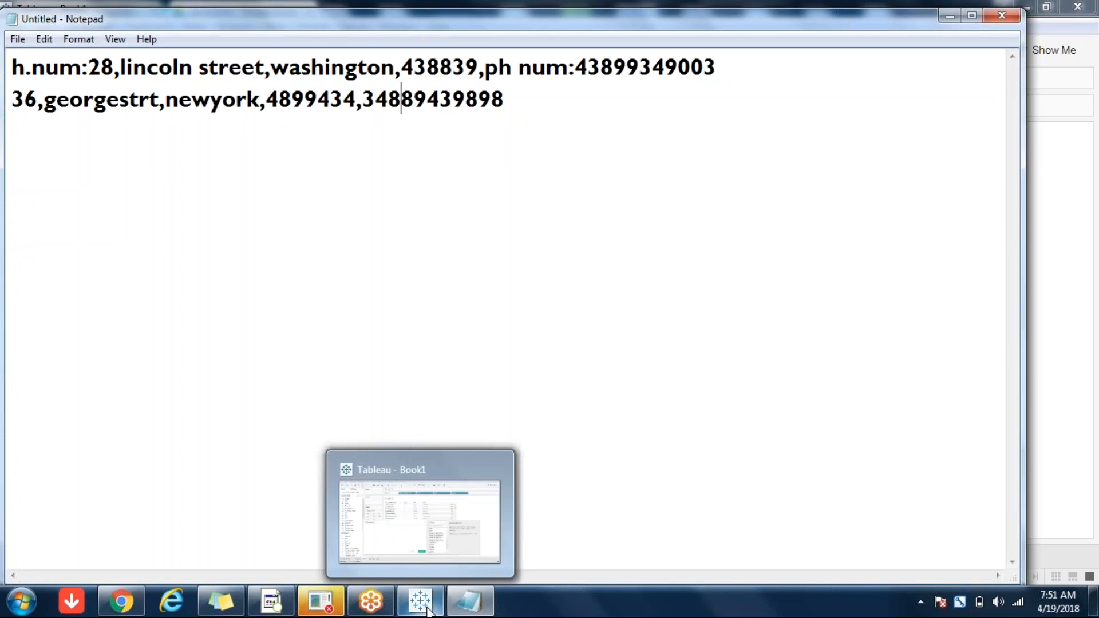
Step: Back in Tableau, review the String function help for REGEXP_EXTRACT, REGEXP_MATCH, REPLACE and RIGHT
left_click(428, 611)
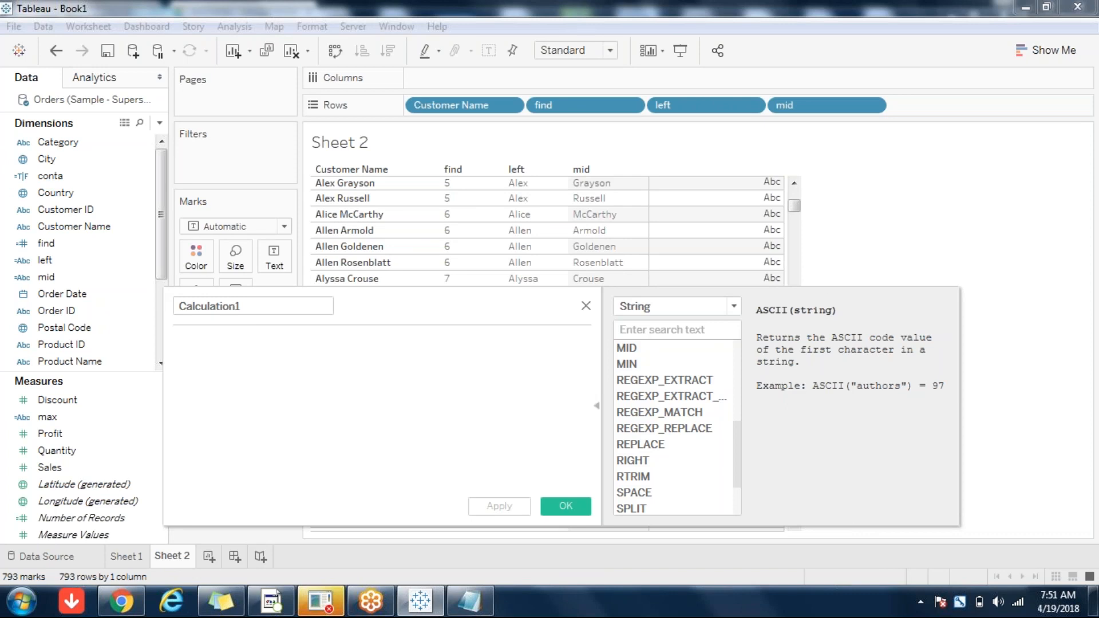
left_click(728, 314)
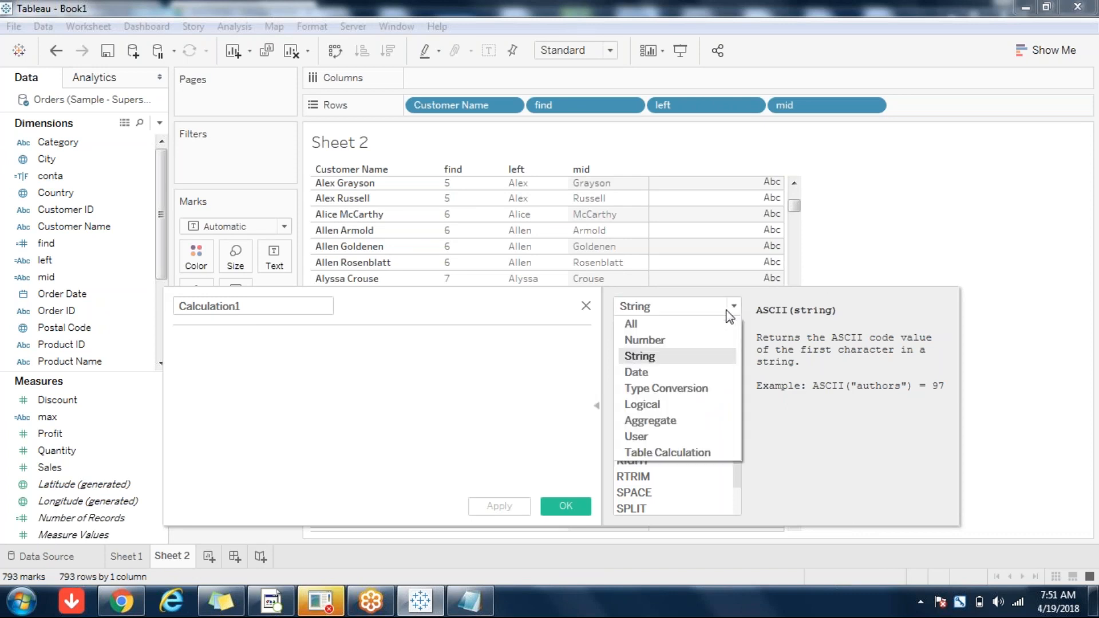
left_click(728, 314)
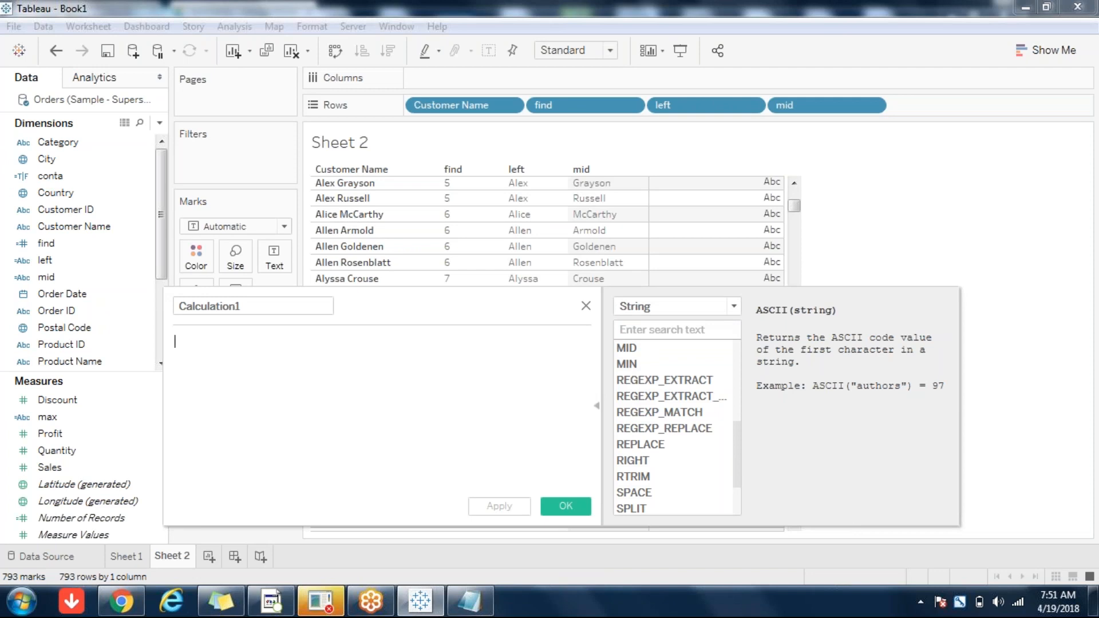
left_click(682, 385)
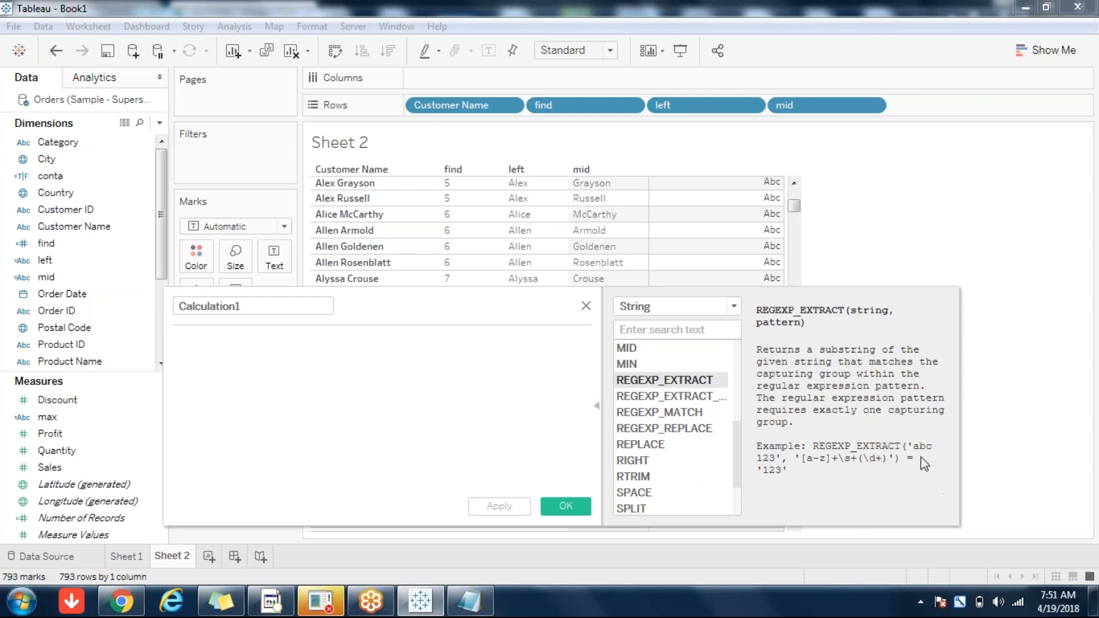
left_click(694, 413)
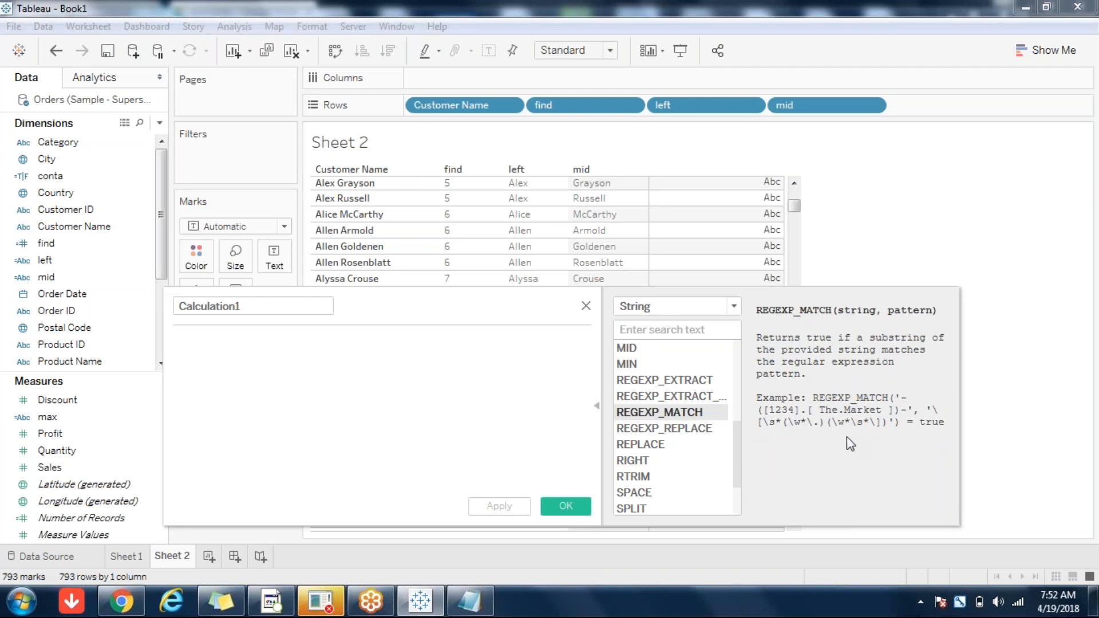
left_click(643, 444)
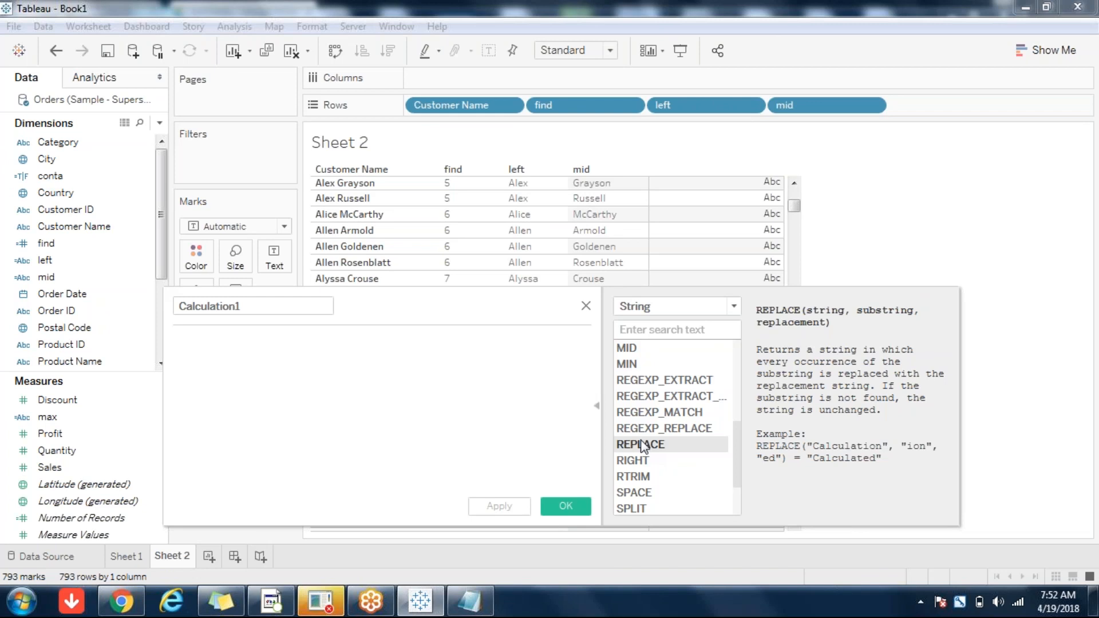
left_click(642, 461)
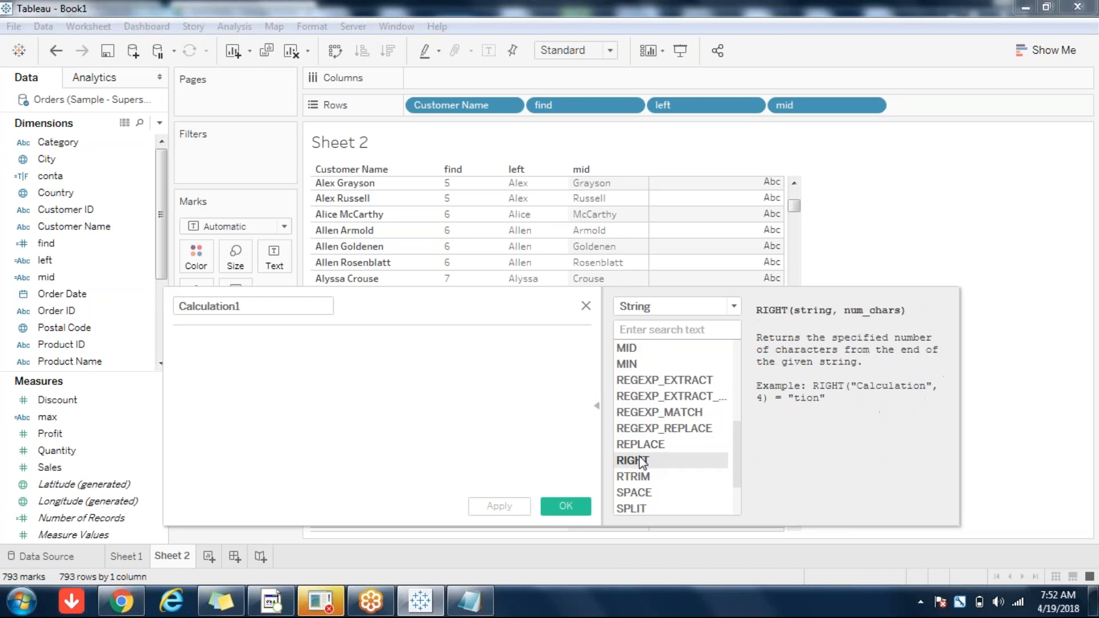
Step: Name the calculation 'right' with formula RIGHT([Customer Name],[find]) and save it
left_click(267, 305)
key("ctrl+a")
type("right")
key("Tab")
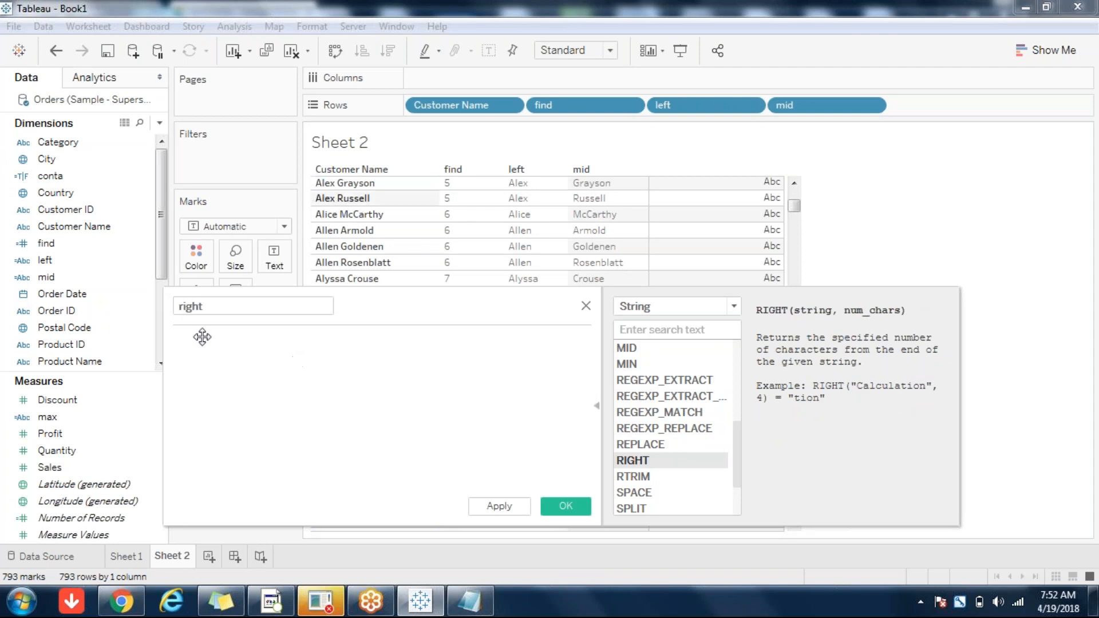
type("RIGH")
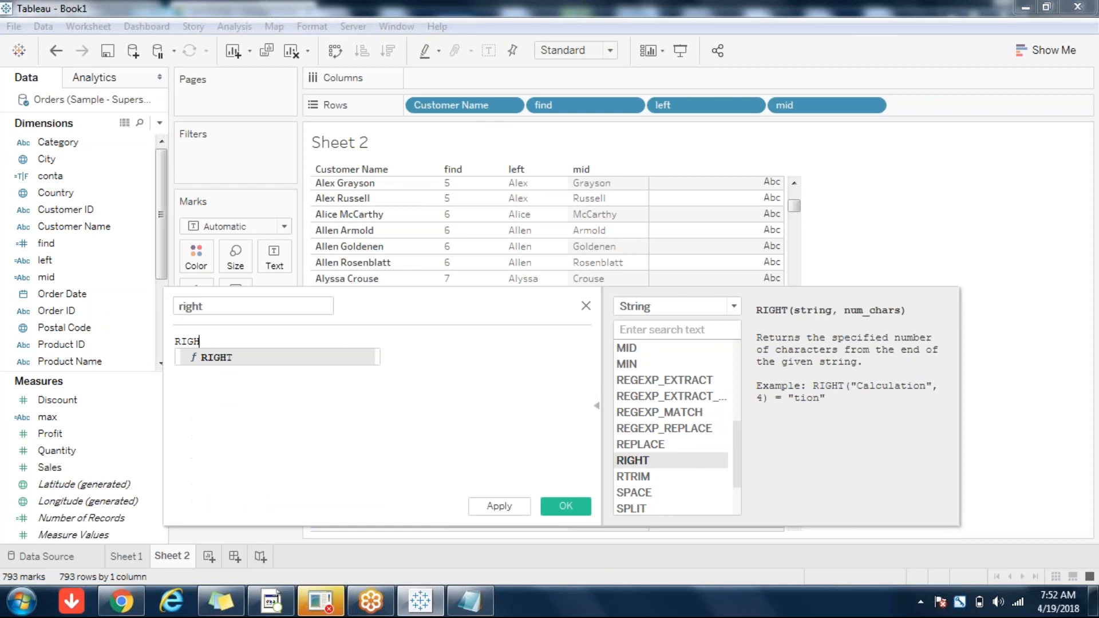
type("T(")
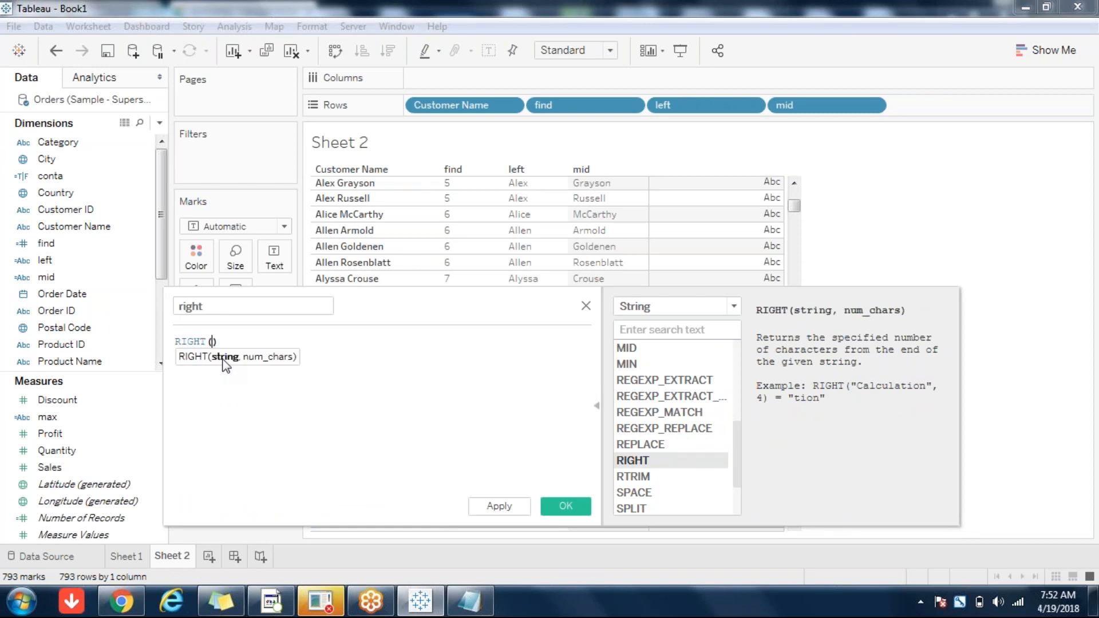
type("cus")
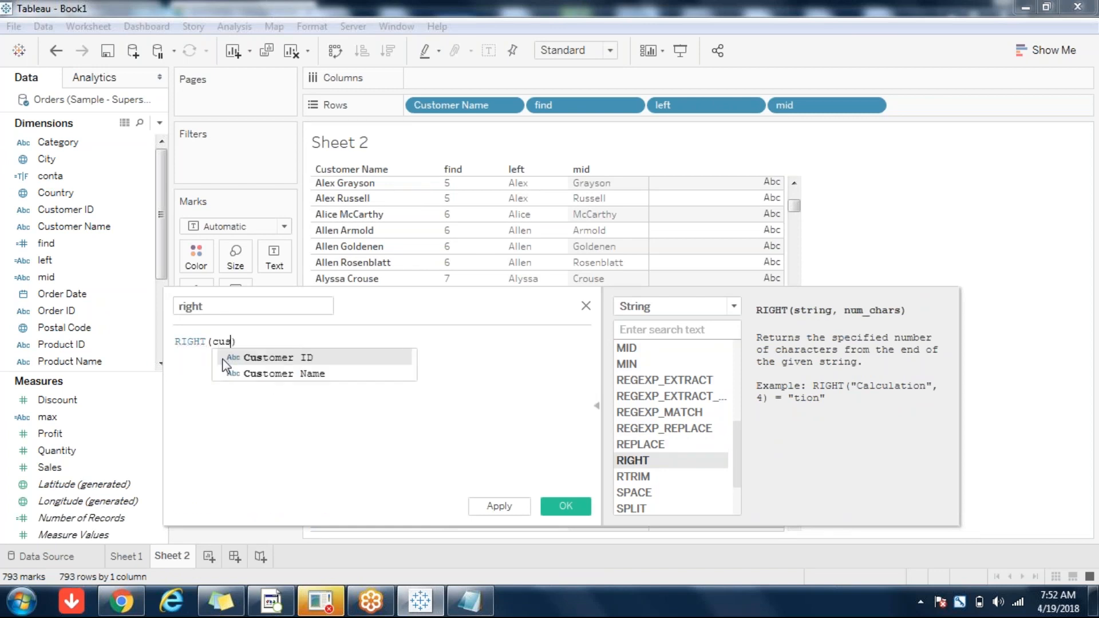
left_click(281, 374)
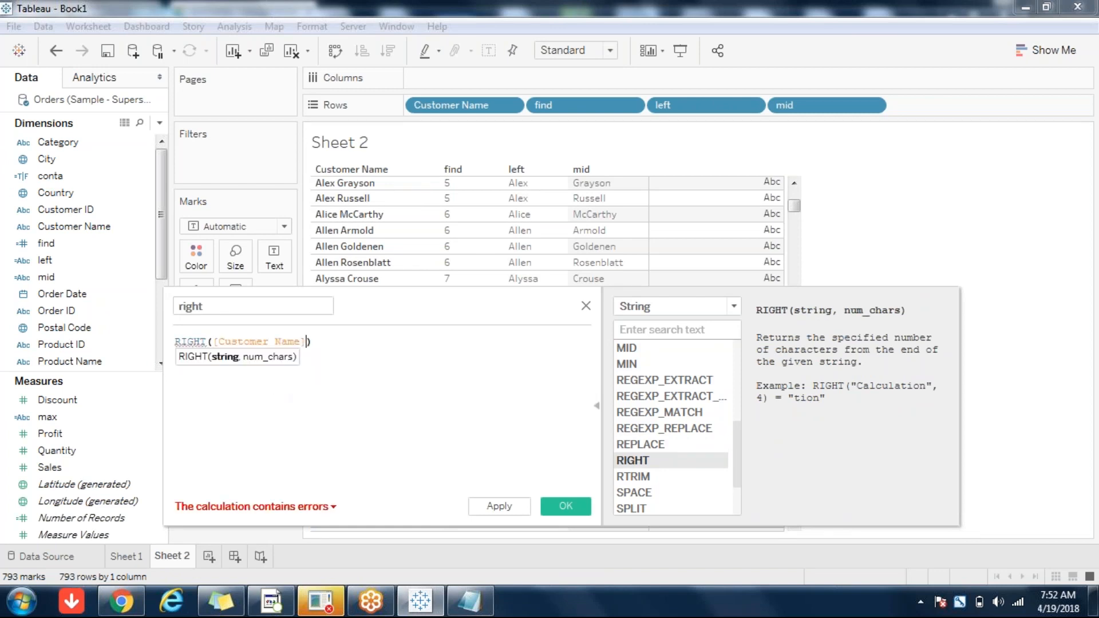
type(",fi")
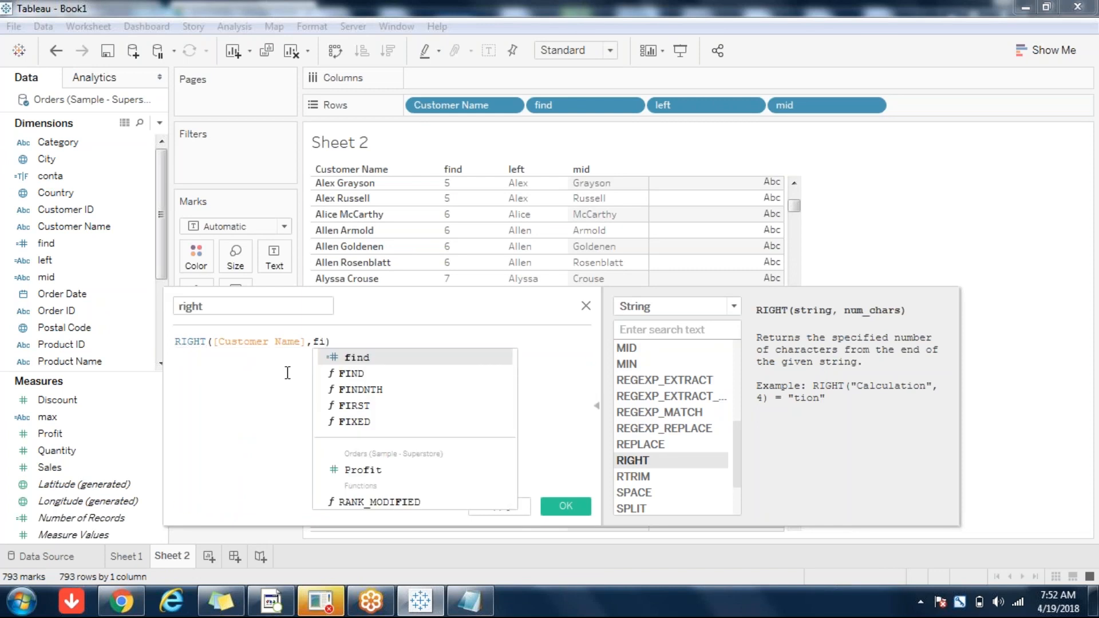
left_click(356, 358)
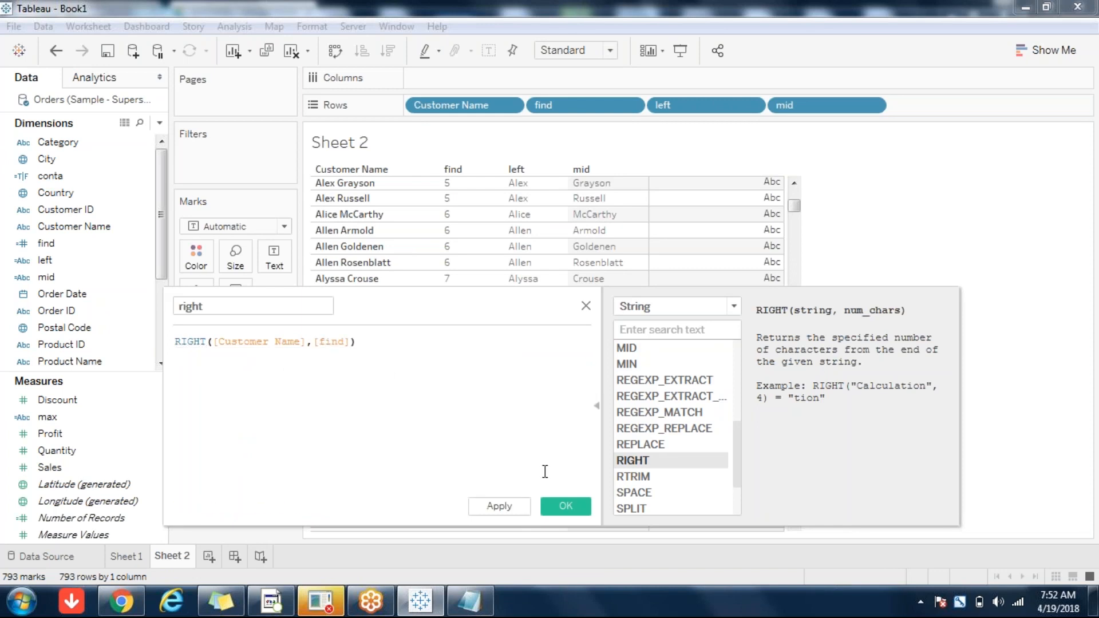
left_click(565, 506)
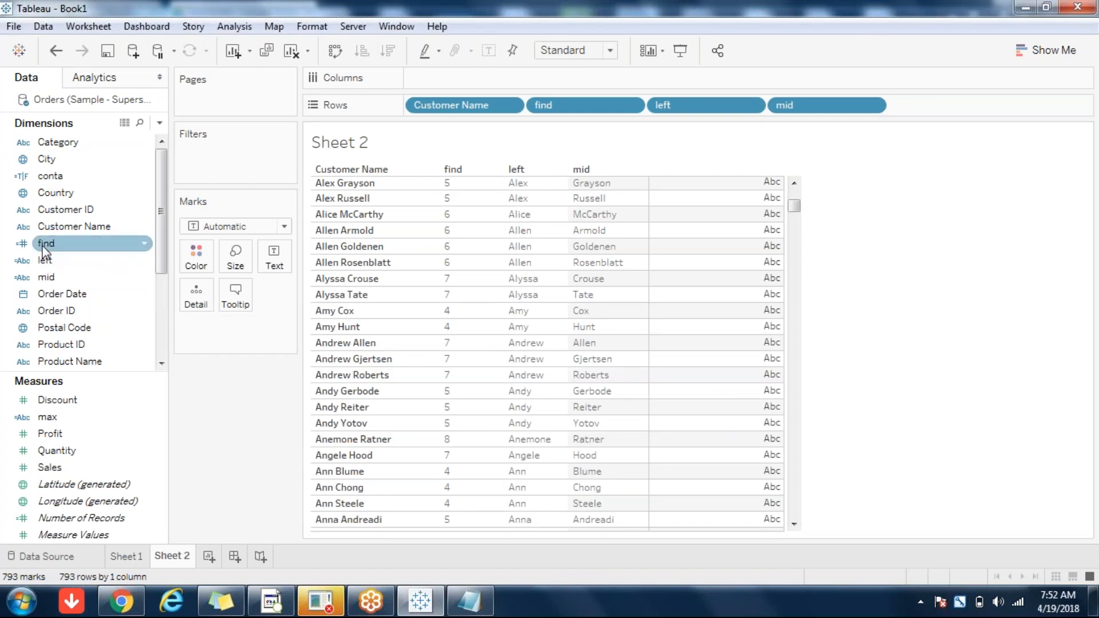
Step: Add the right field to Sheet 2's table from the Dimensions list
left_click(156, 350)
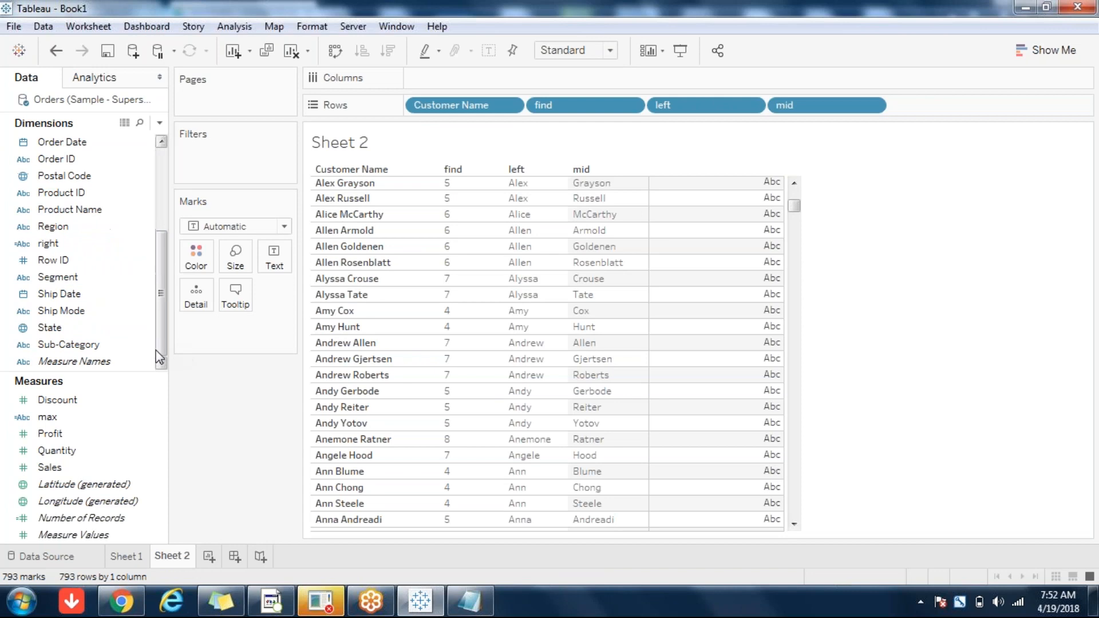
double_click(86, 243)
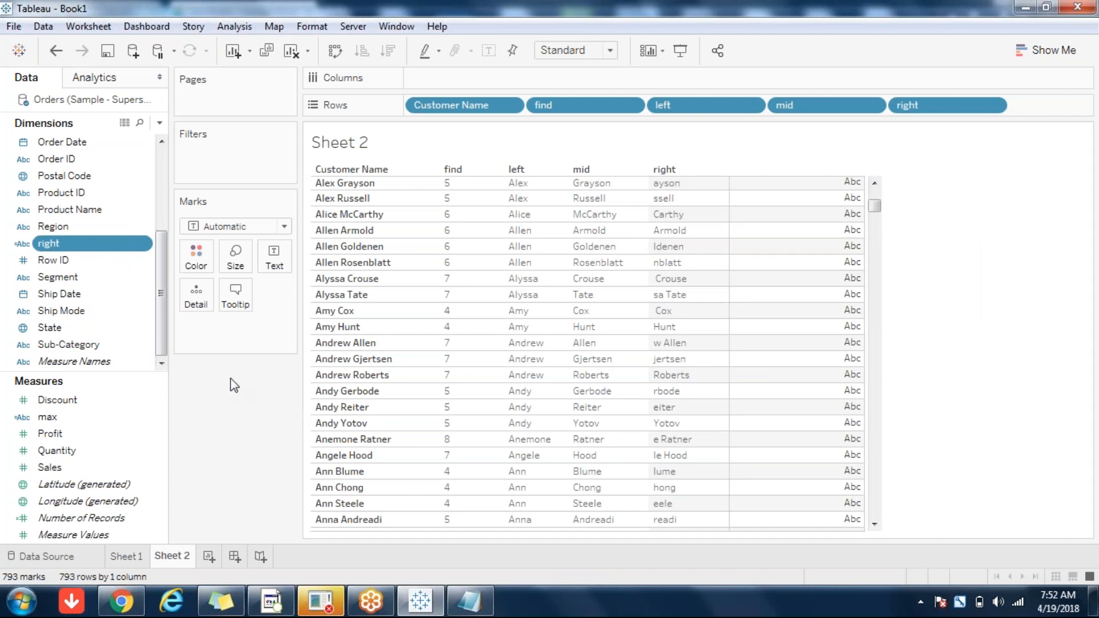
left_click(160, 123)
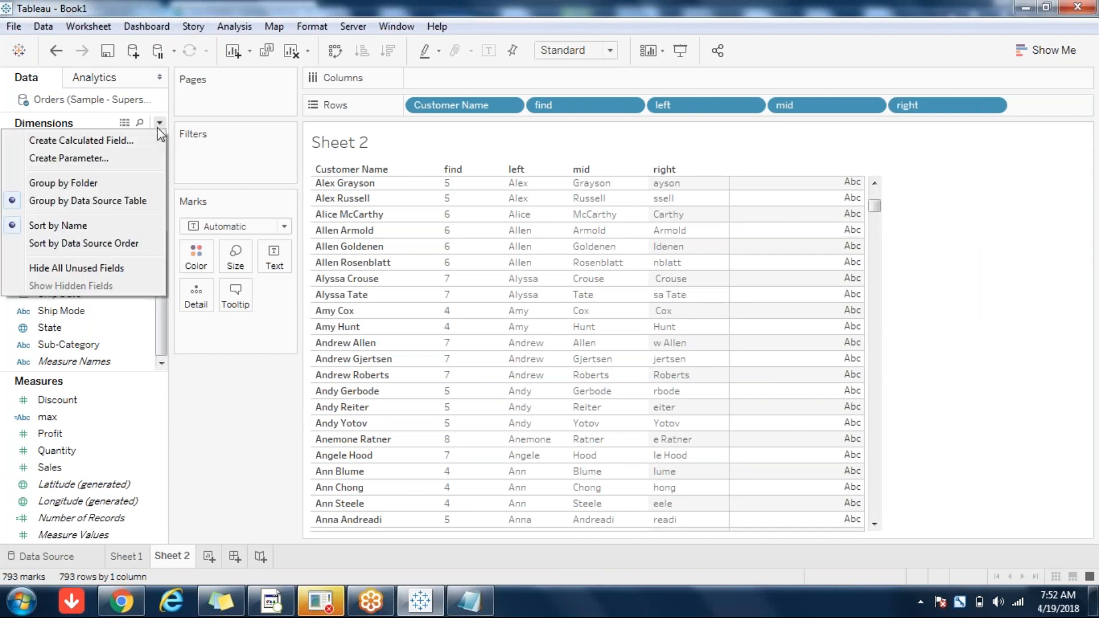
Step: Create Calculation1 with String functions listed, check the SPACE help, and enter 'rama'+' '
left_click(123, 141)
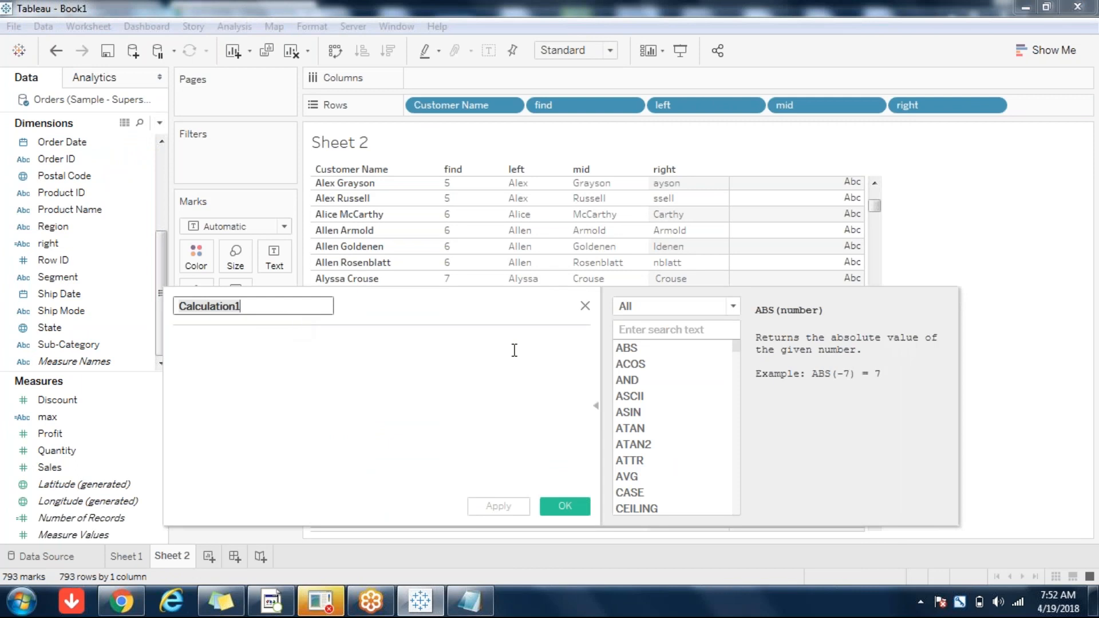
left_click(702, 303)
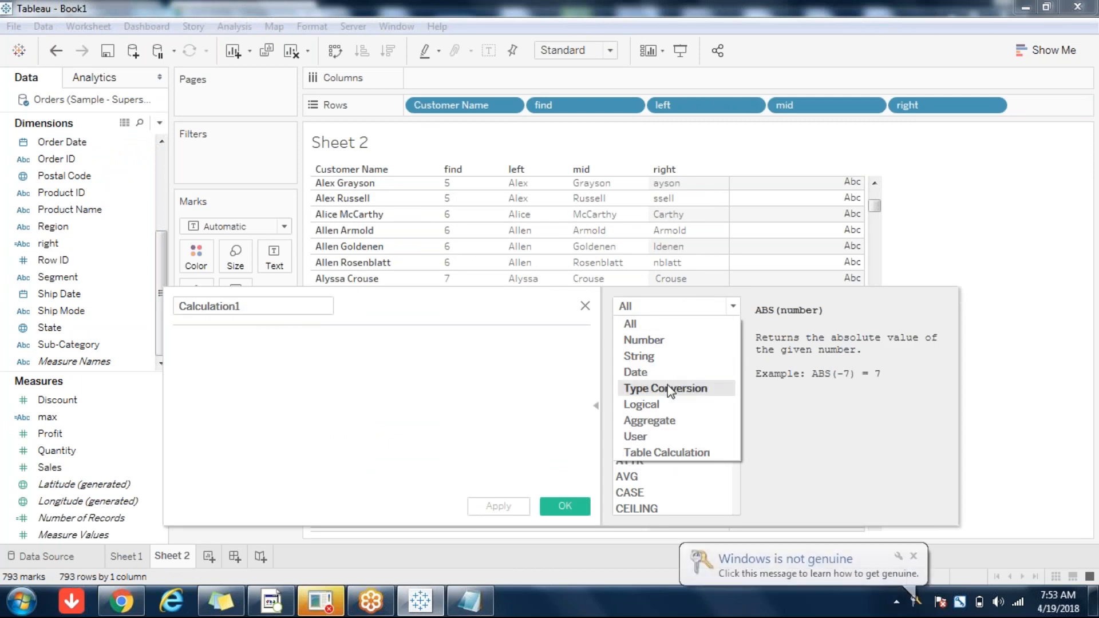
left_click(651, 358)
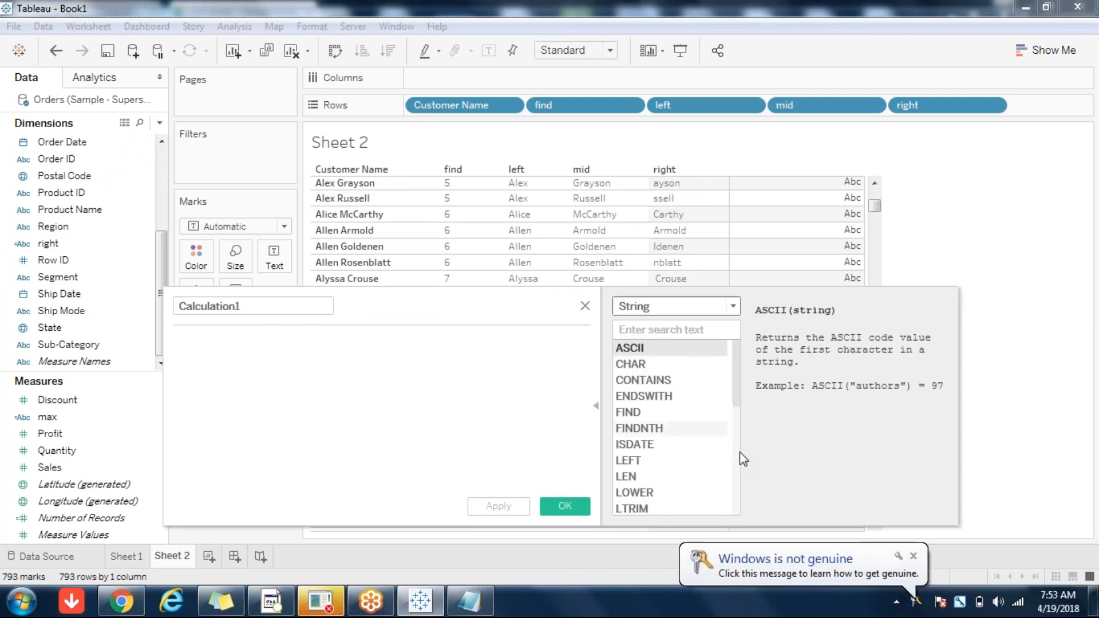
left_click_drag(736, 372, 736, 487)
left_click(664, 428)
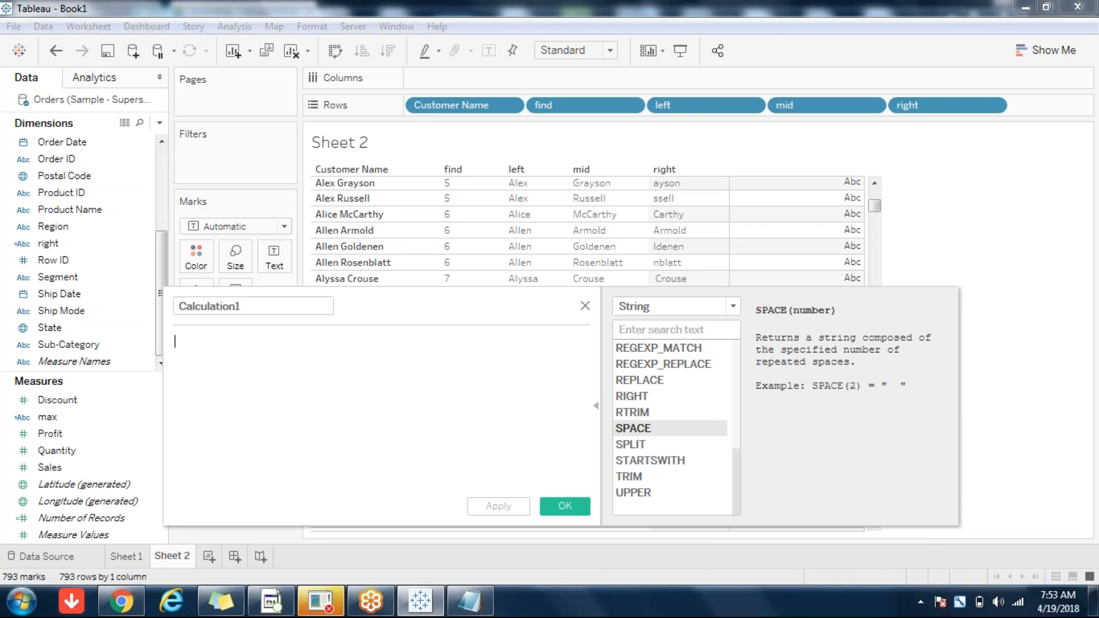
type("'rama'+'    '")
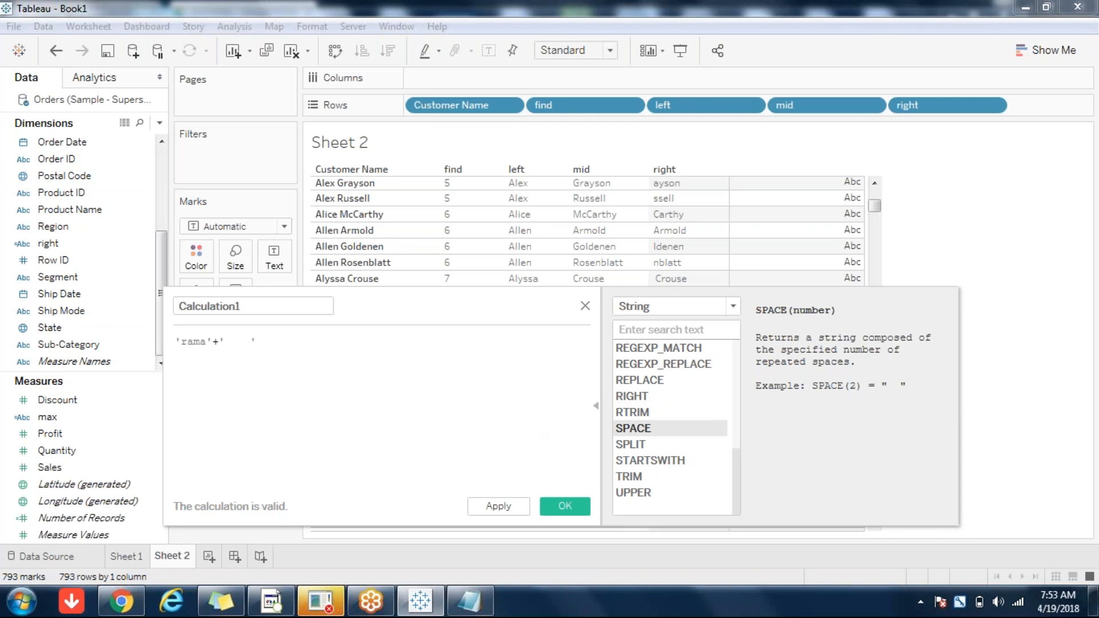
Step: Replace the quoted spaces so the formula reads 'rama'+SPACE(3)
left_click_drag(278, 341, 215, 342)
key("shift+Right")
key("shift+Right")
type("SPACE(3)")
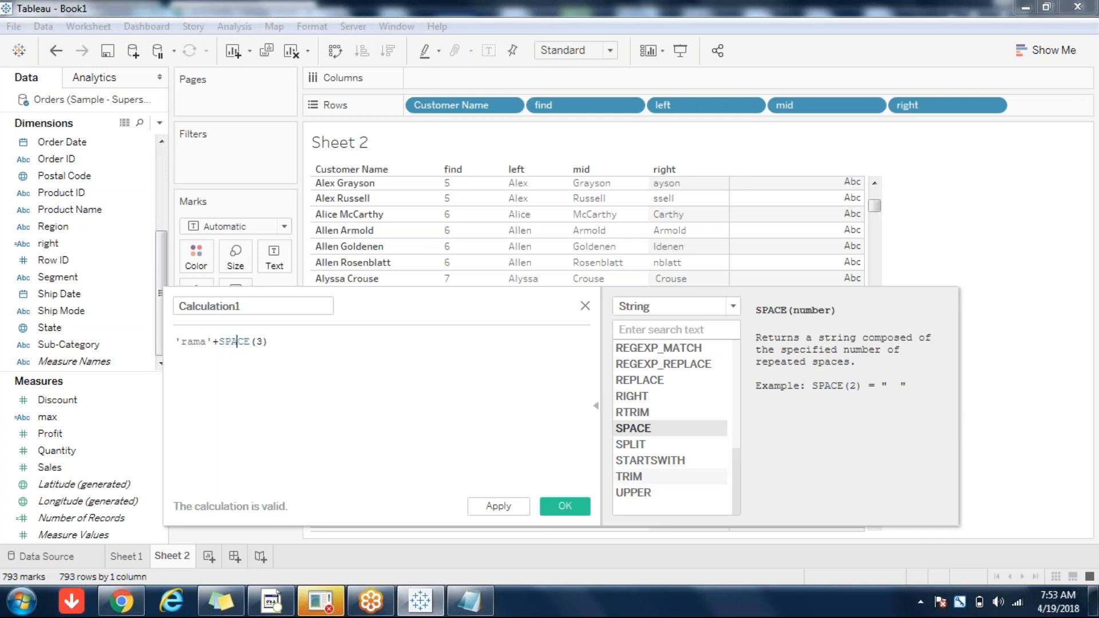
Step: Review the SPLIT, STARTSWITH, TRIM and UPPER help, then close the calculation editor
left_click(639, 449)
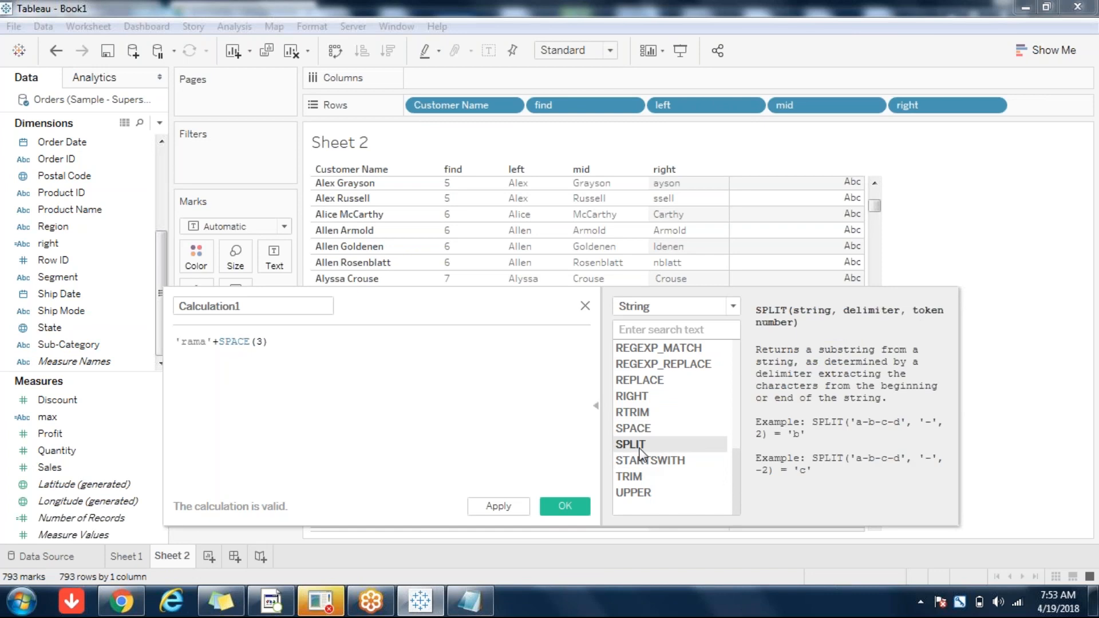
left_click(646, 461)
left_click(630, 478)
left_click(633, 495)
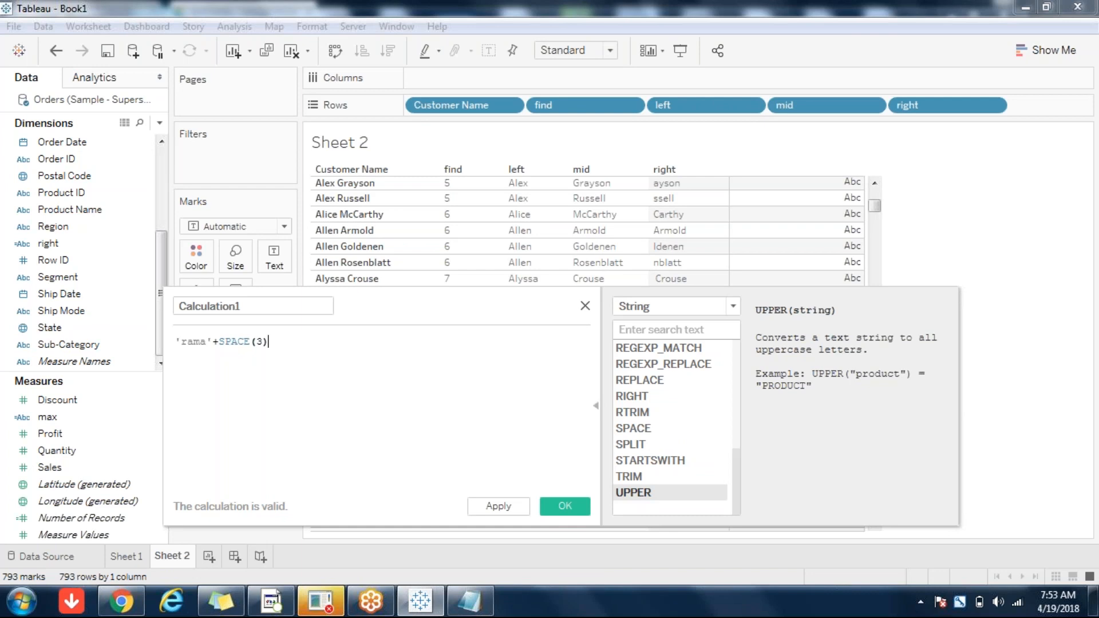
left_click(584, 305)
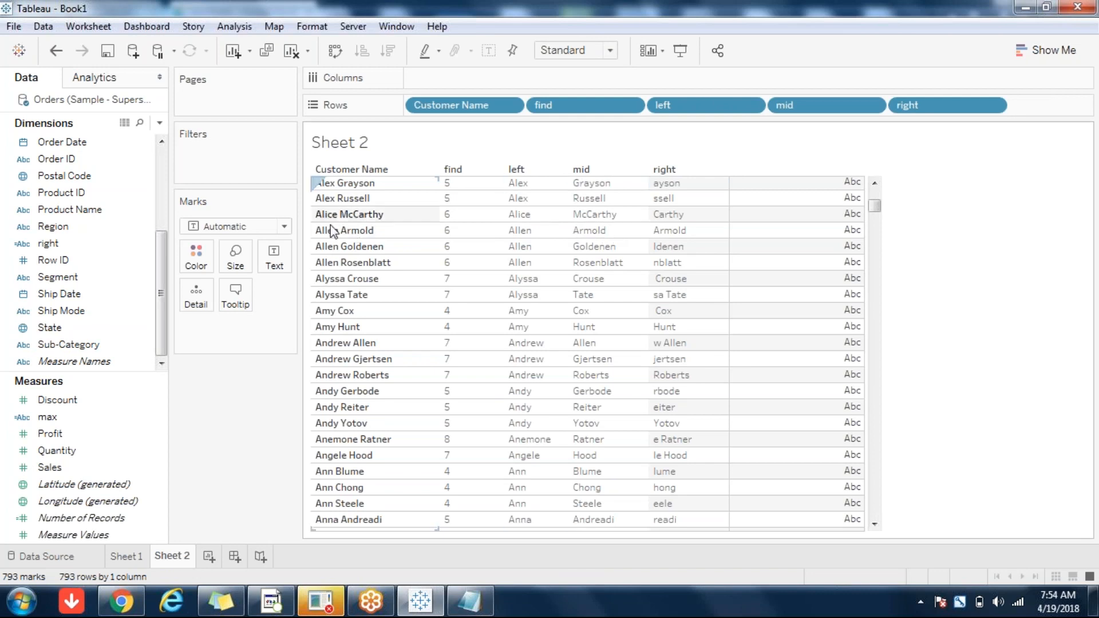
Step: Inspect the Alice and McCarthy values in the left and mid columns
left_click(518, 214)
key("Right")
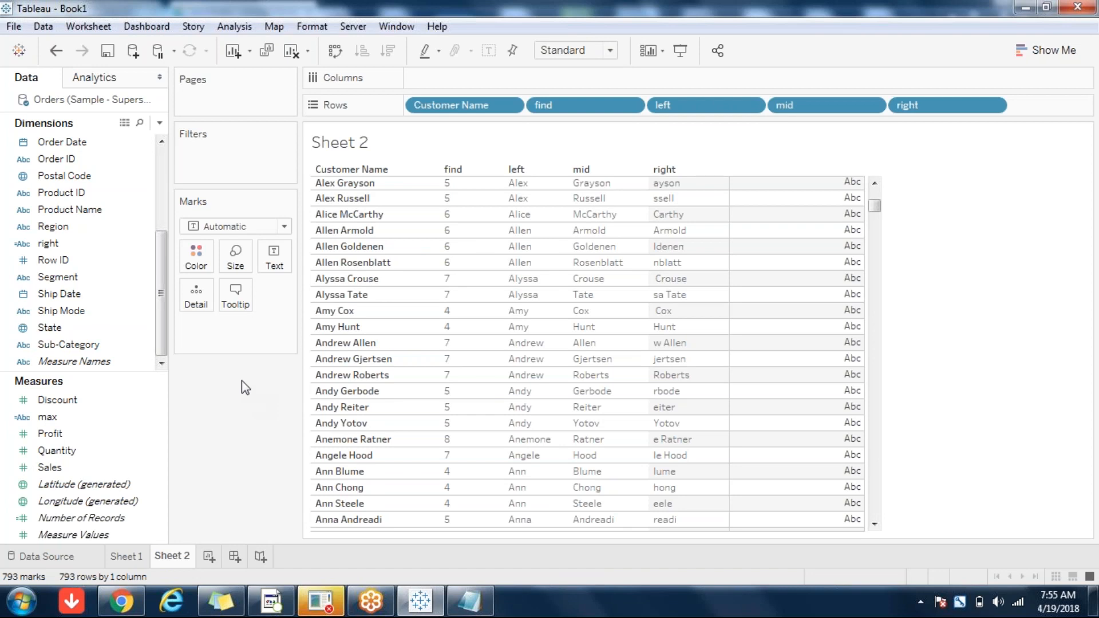
left_click(161, 141)
left_click(162, 142)
left_click(162, 142)
left_click(163, 143)
left_click(162, 143)
left_click(162, 142)
left_click(163, 142)
left_click(163, 143)
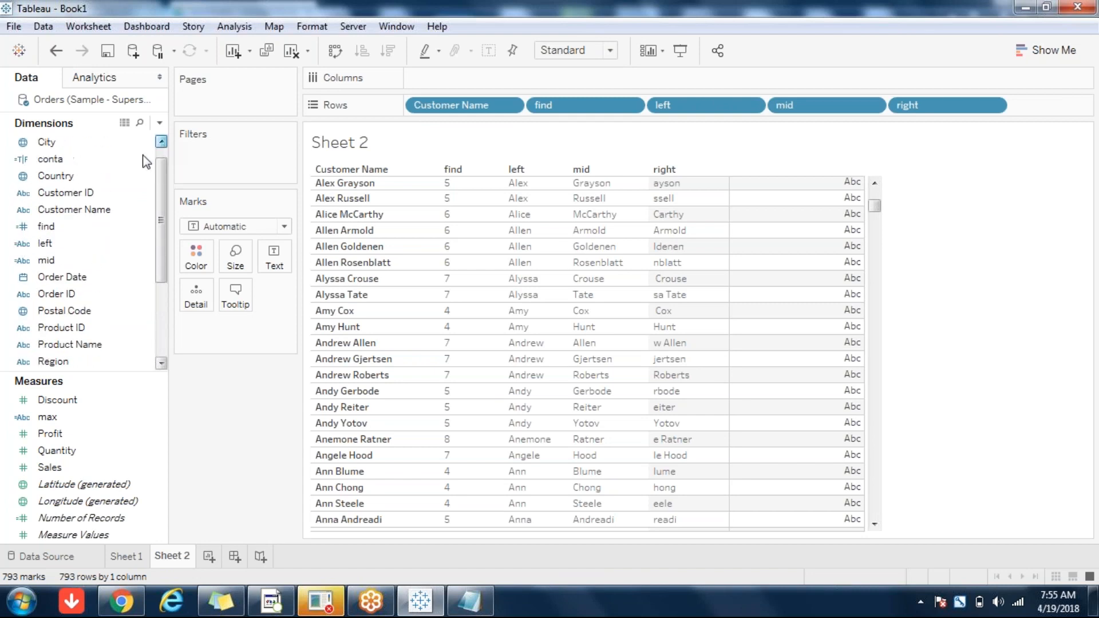
Step: Split Customer Name via Transform > Split into Split 1 and Split 2 fields
right_click(100, 210)
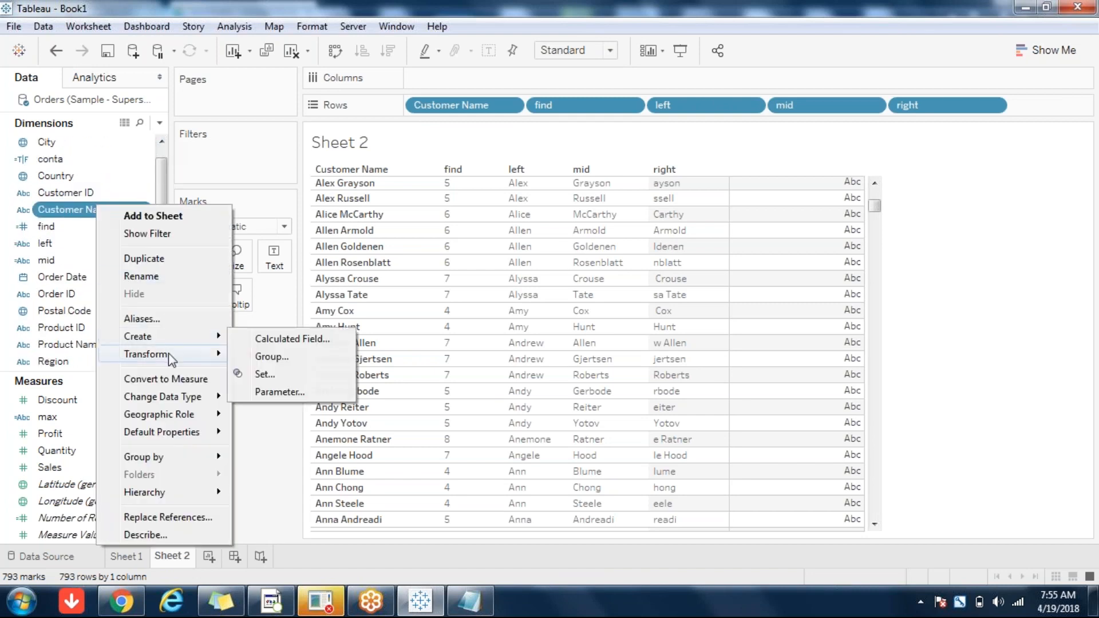
mouse_move(170, 354)
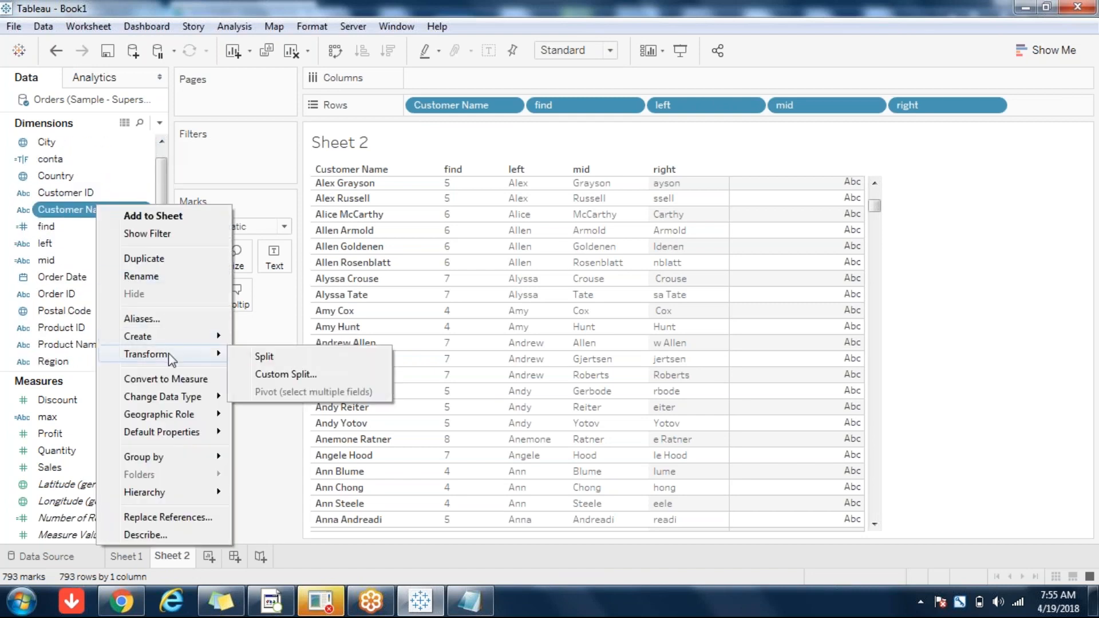
left_click(263, 360)
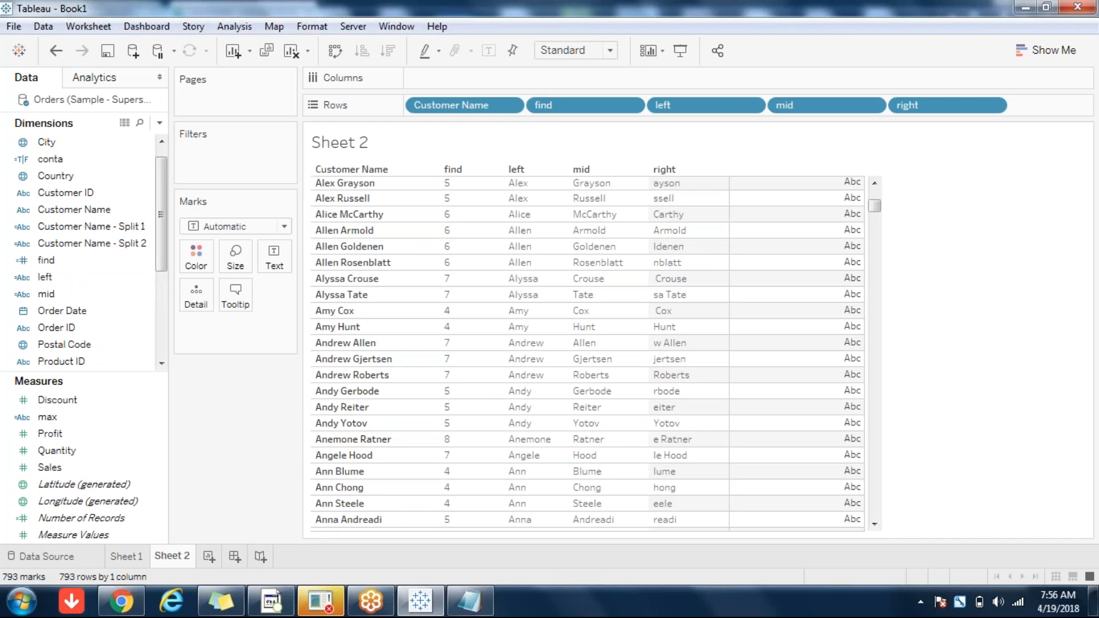
Step: In Notepad, add the date value 20160228 on a new line below the address text
left_click(490, 608)
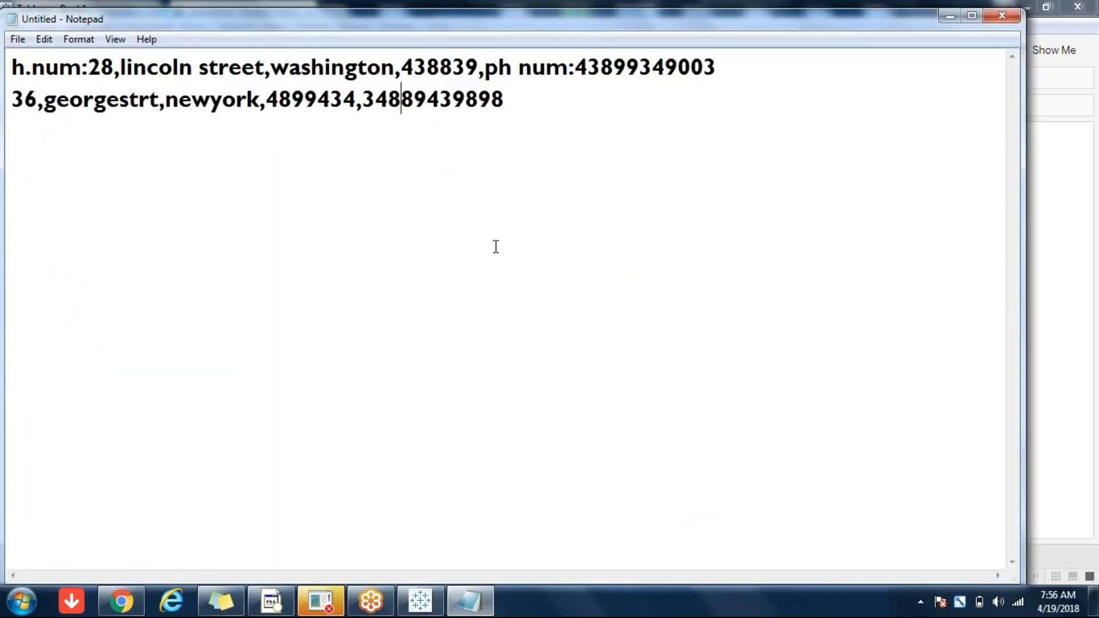
left_click(607, 96)
key("Return")
key("Return")
key("Return")
type("20160228")
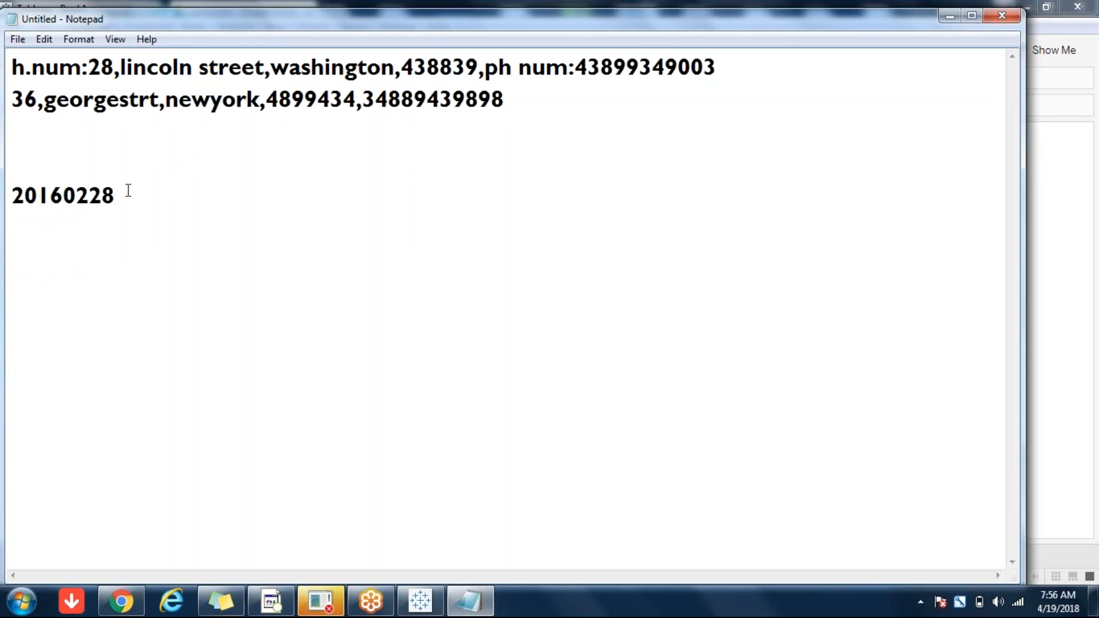
Step: Select the whole 20160228 value, then return to Tableau
left_click_drag(117, 192, 93, 194)
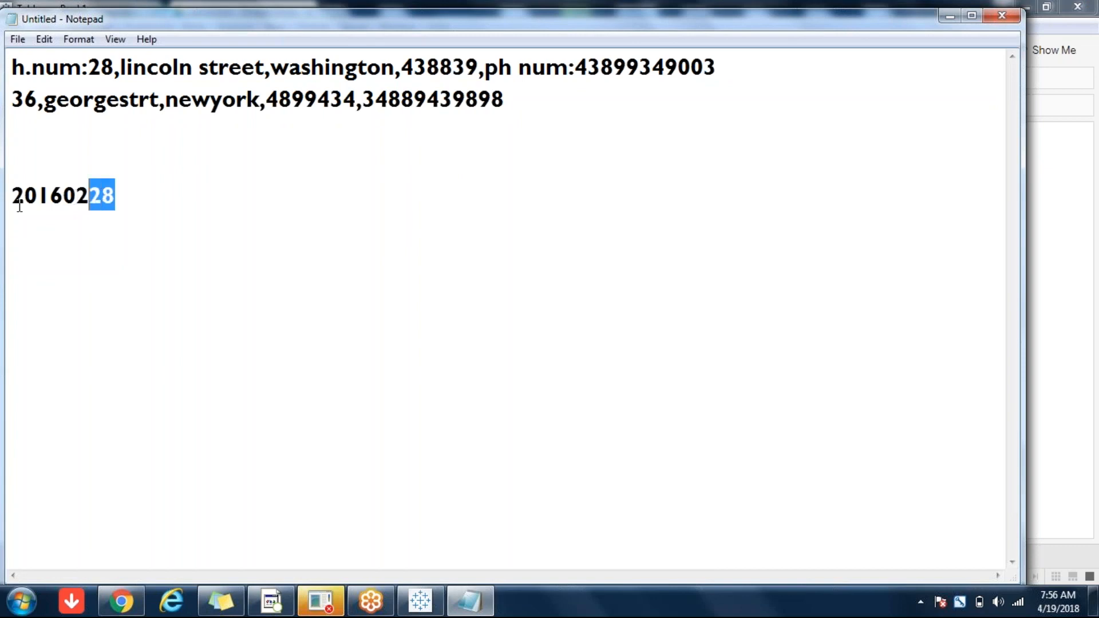
left_click(128, 197)
left_click_drag(127, 196, 19, 189)
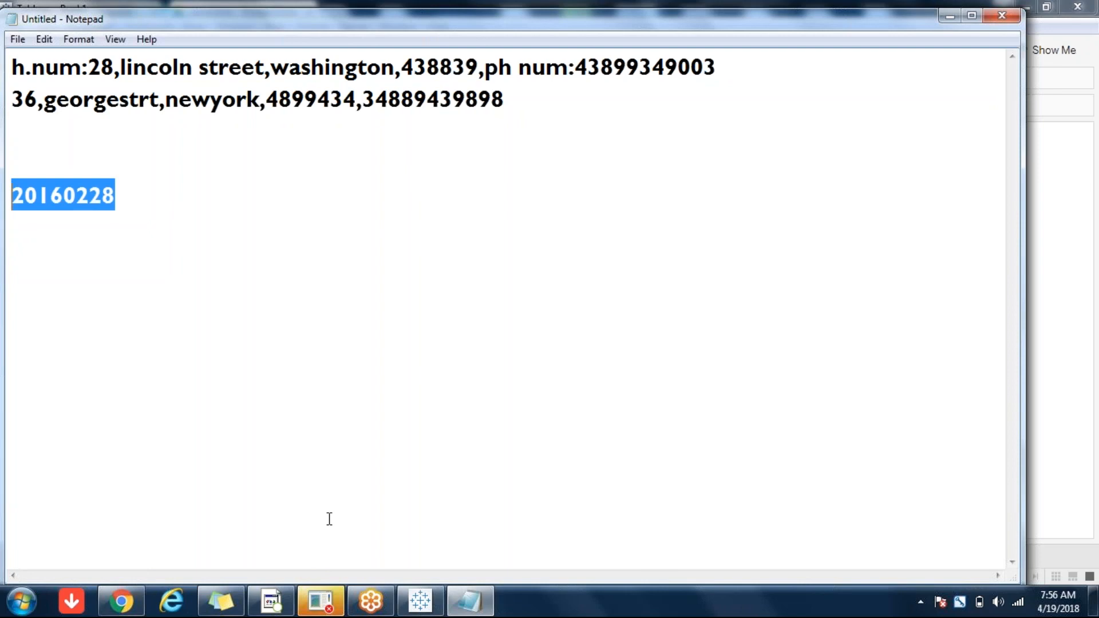
left_click(420, 601)
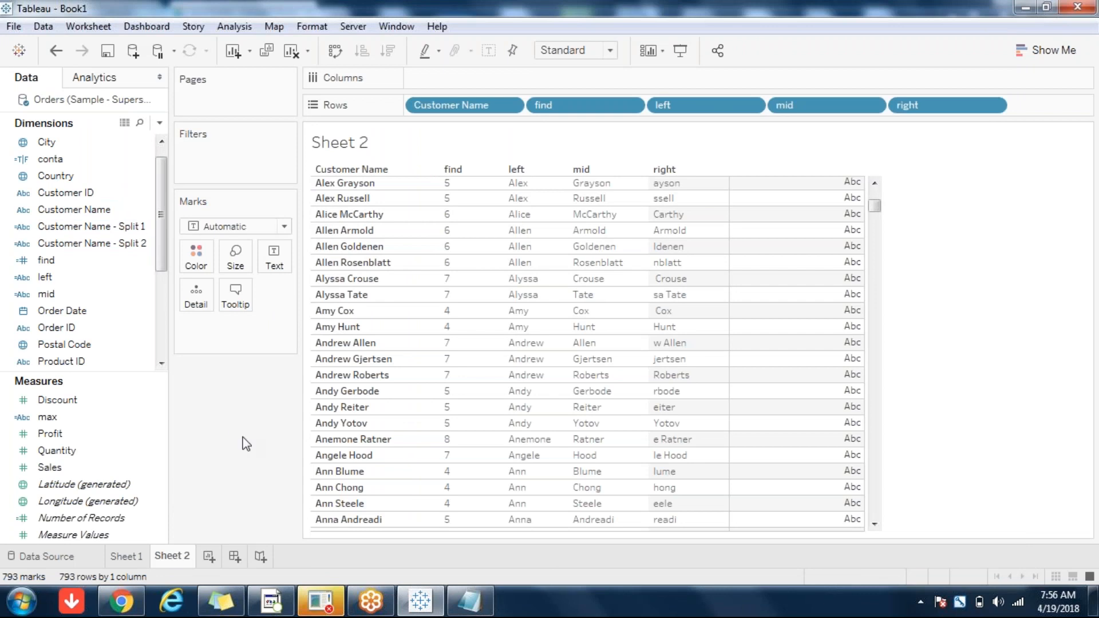
Step: Undo the Customer Name split with Ctrl+Z
key("ctrl+z")
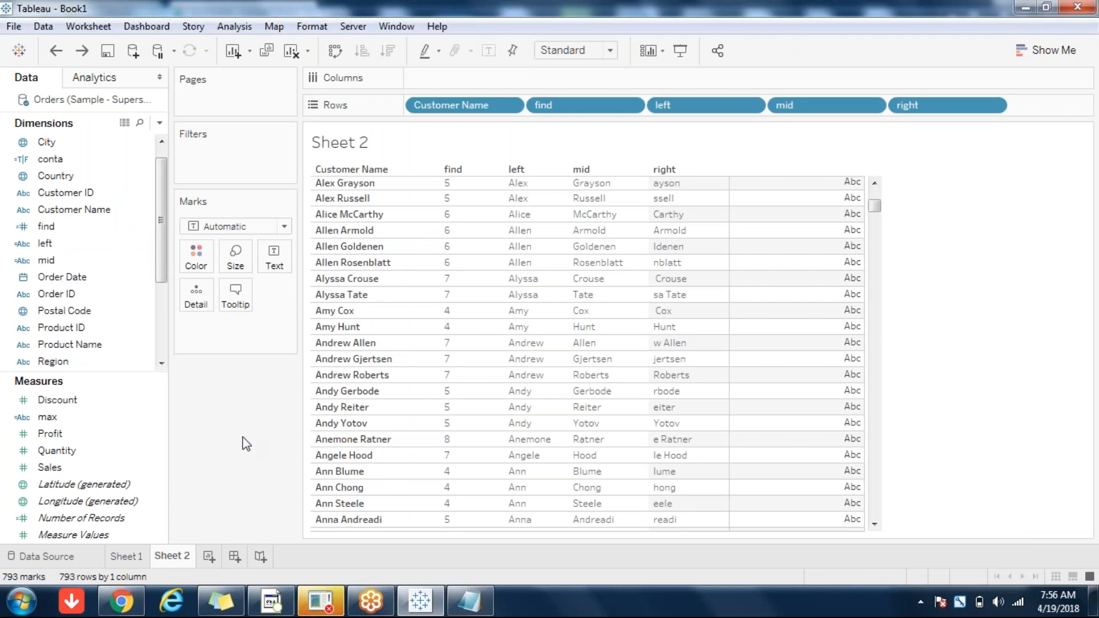
left_click(667, 614)
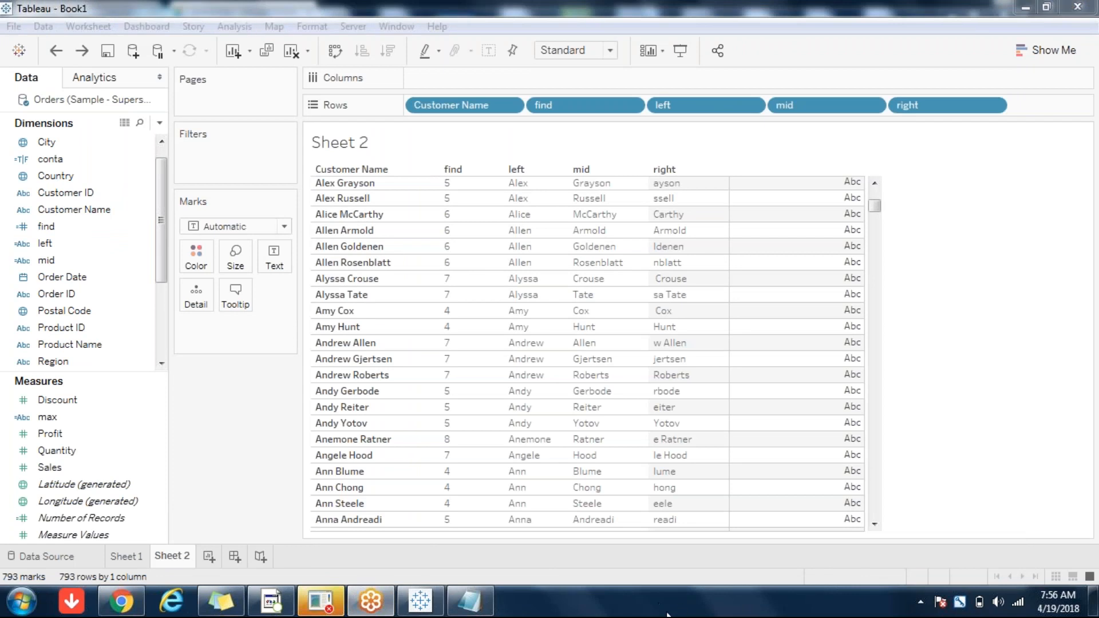